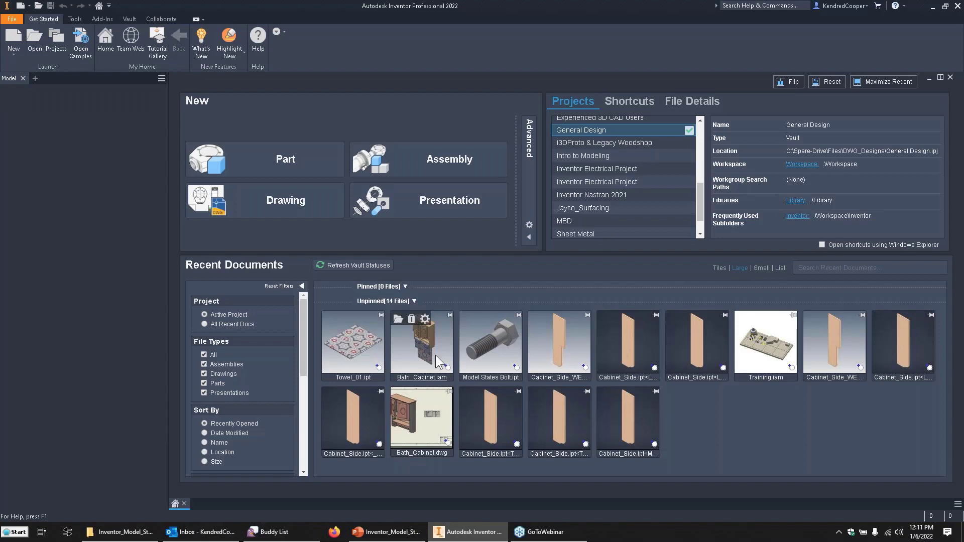
Open the recent Bath_Cabinet.iam assembly, update its changed components, and show the cabinet in the home view.
{"action": "left_click", "coordinate": [410, 318]}
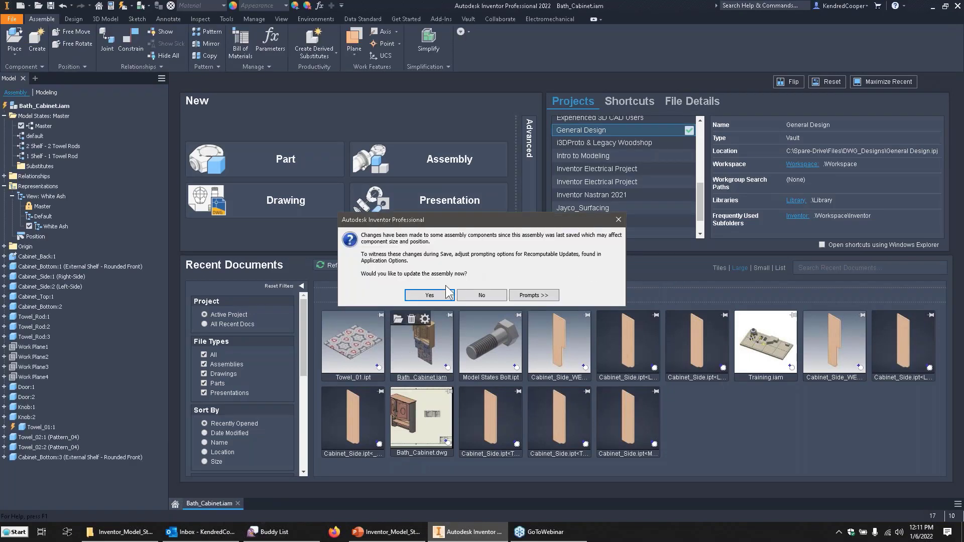
{"action": "left_click", "coordinate": [429, 296]}
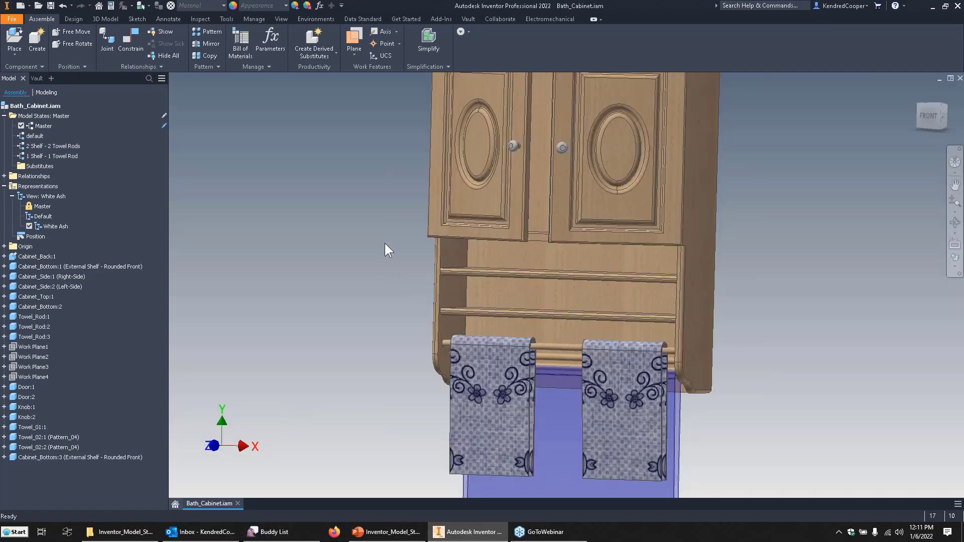
{"action": "key", "text": "F6"}
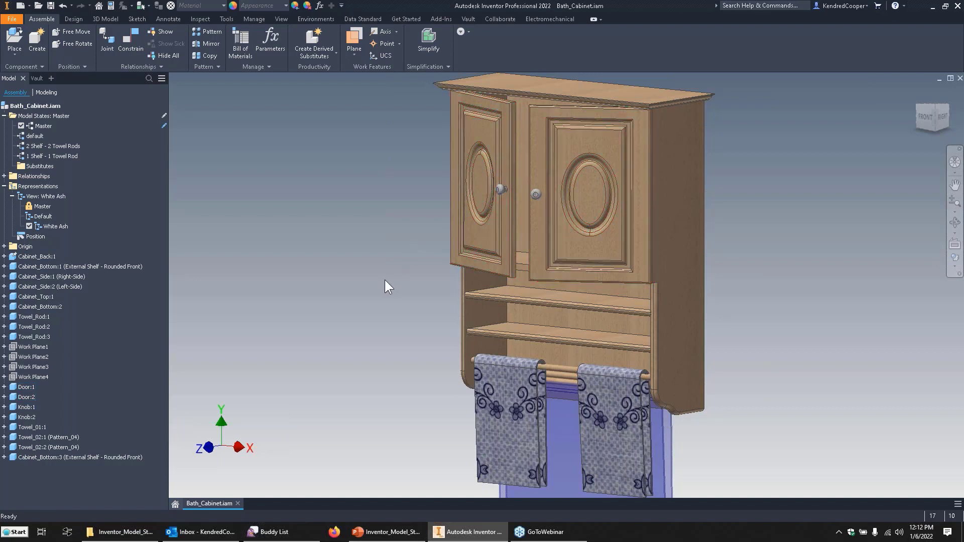
Examine the cabinet's lower shelves, side panels, towel rods and towels from several angles, including from below.
{"action": "scroll", "coordinate": [385, 279], "scroll_direction": "down", "scroll_amount": 4}
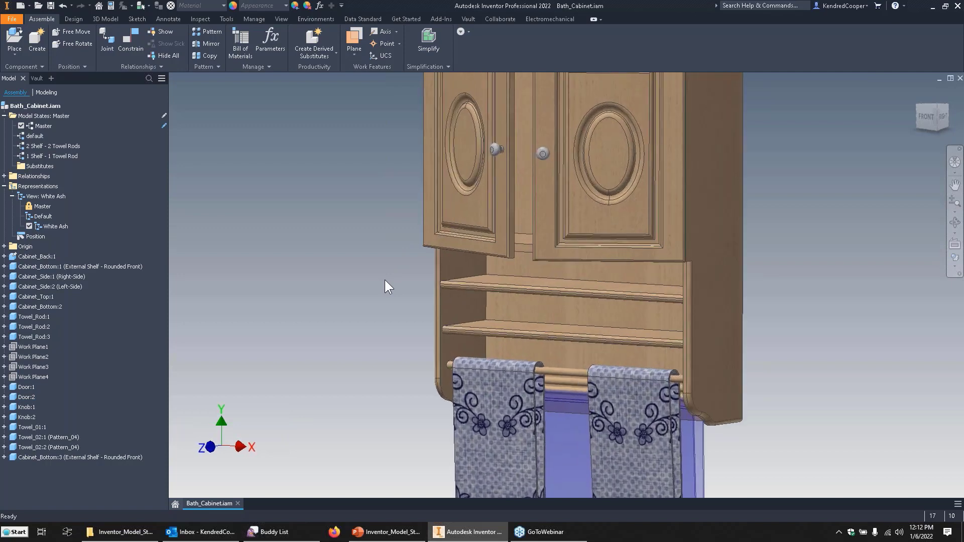
{"action": "middle_click_drag", "start_coordinate": [686, 304], "coordinate": [731, 300], "text": "shift"}
{"action": "middle_click_drag", "start_coordinate": [653, 317], "coordinate": [660, 328], "text": "shift"}
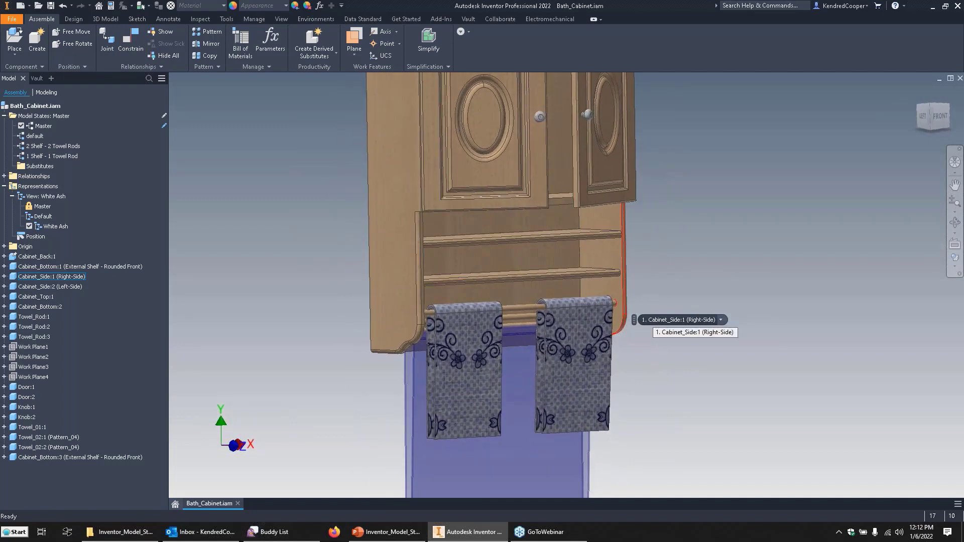
{"action": "middle_click_drag", "start_coordinate": [654, 321], "coordinate": [668, 341], "text": "shift"}
{"action": "scroll", "coordinate": [817, 292], "scroll_direction": "up", "scroll_amount": 3}
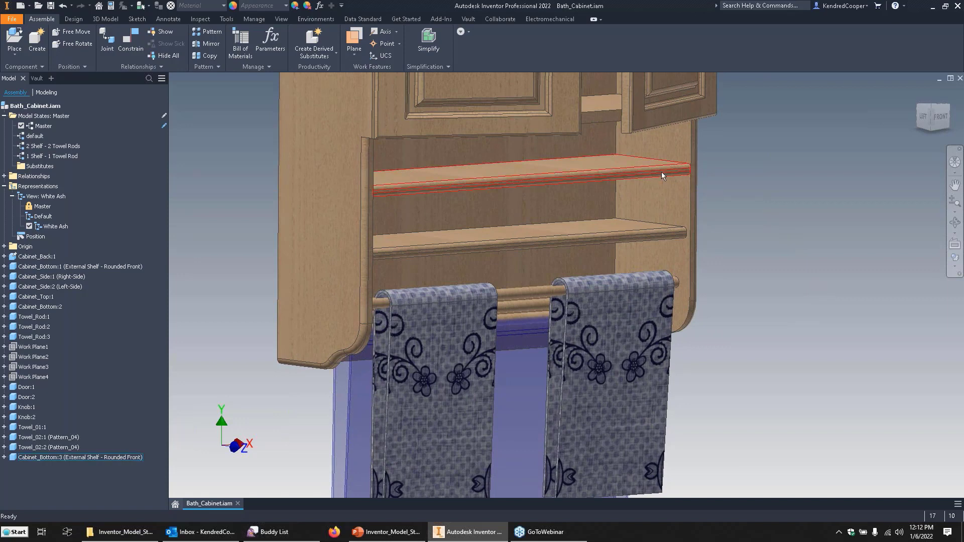
{"action": "middle_click_drag", "start_coordinate": [638, 234], "coordinate": [771, 273], "text": "shift"}
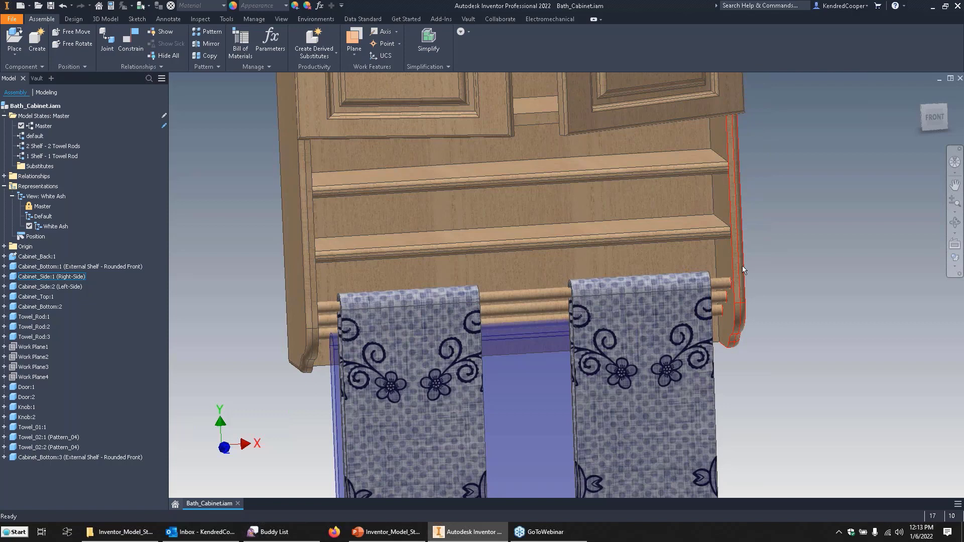
{"action": "middle_click_drag", "start_coordinate": [825, 273], "coordinate": [829, 242], "text": "shift"}
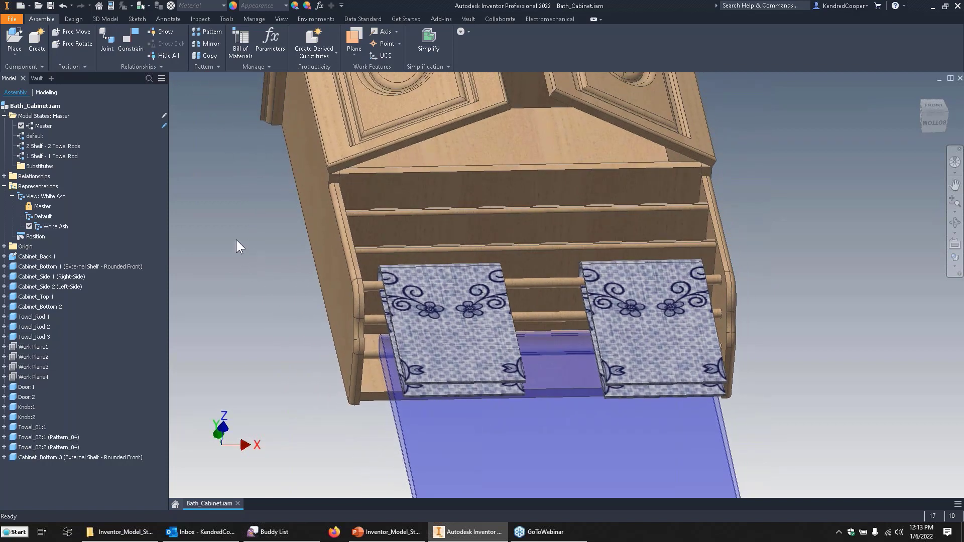
Tidy the assembly's browser folders and inspect its view representations and list of model states.
{"action": "left_click", "coordinate": [4, 115]}
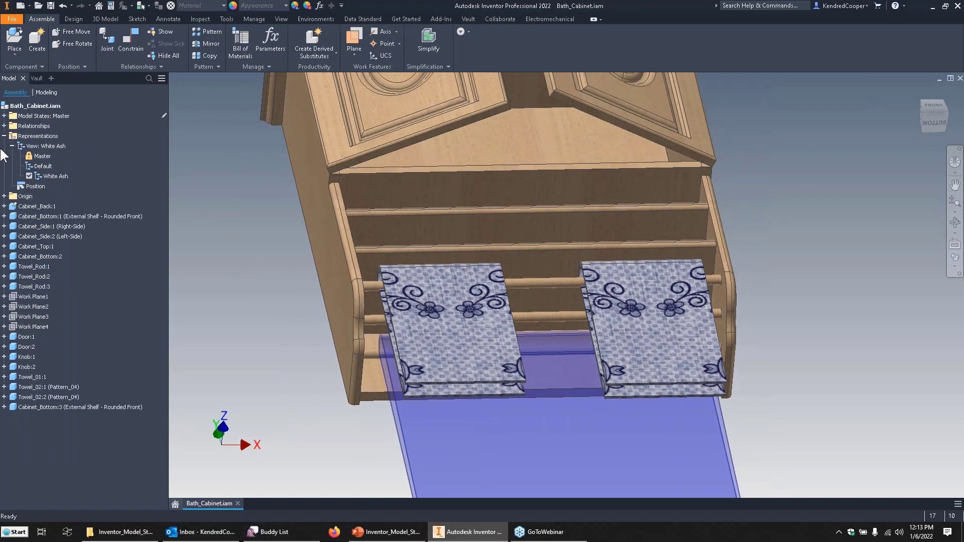
{"action": "left_click", "coordinate": [4, 136]}
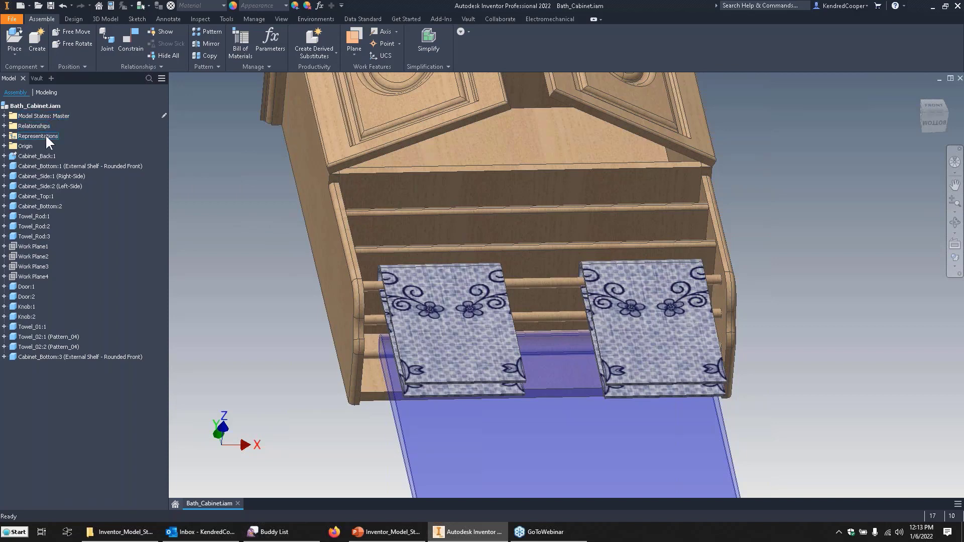
{"action": "left_click", "coordinate": [4, 136]}
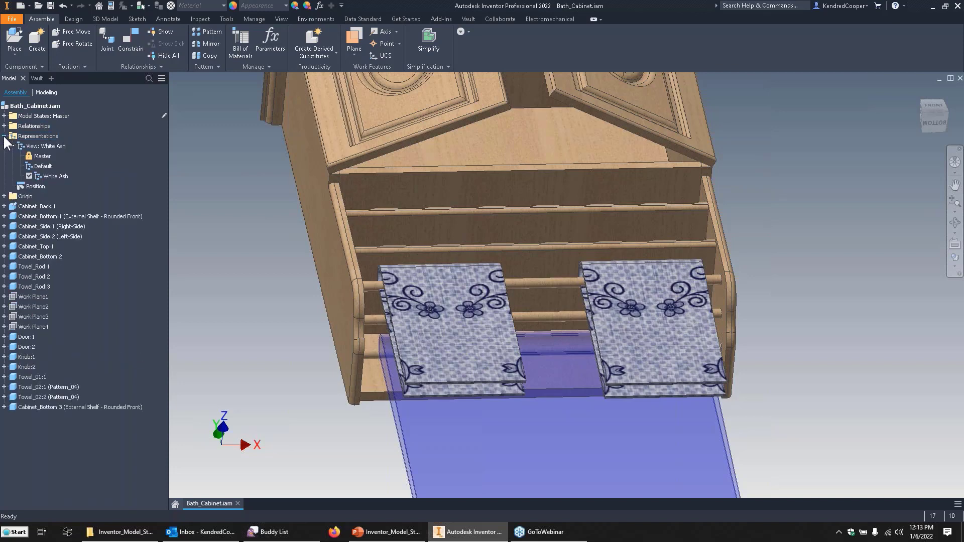
{"action": "left_click", "coordinate": [12, 146]}
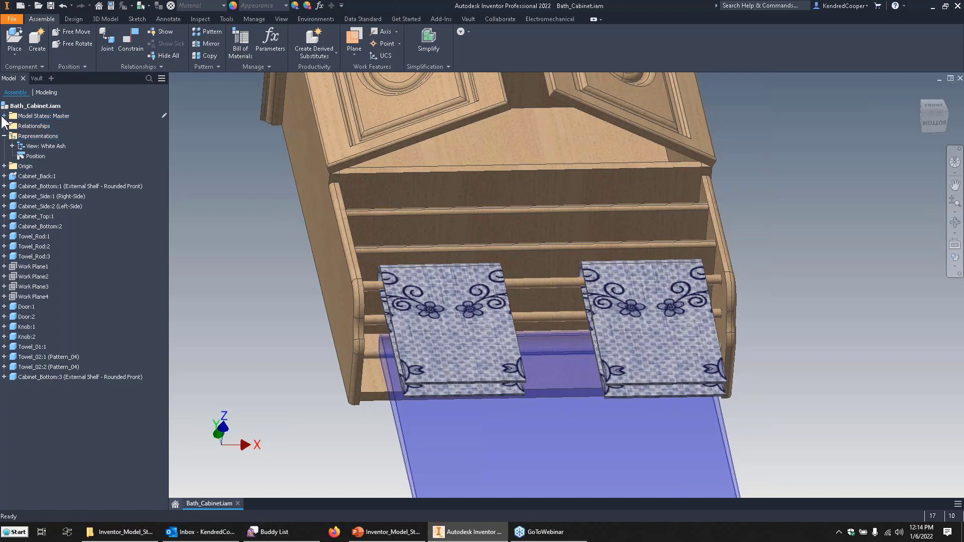
{"action": "double_click", "coordinate": [45, 117]}
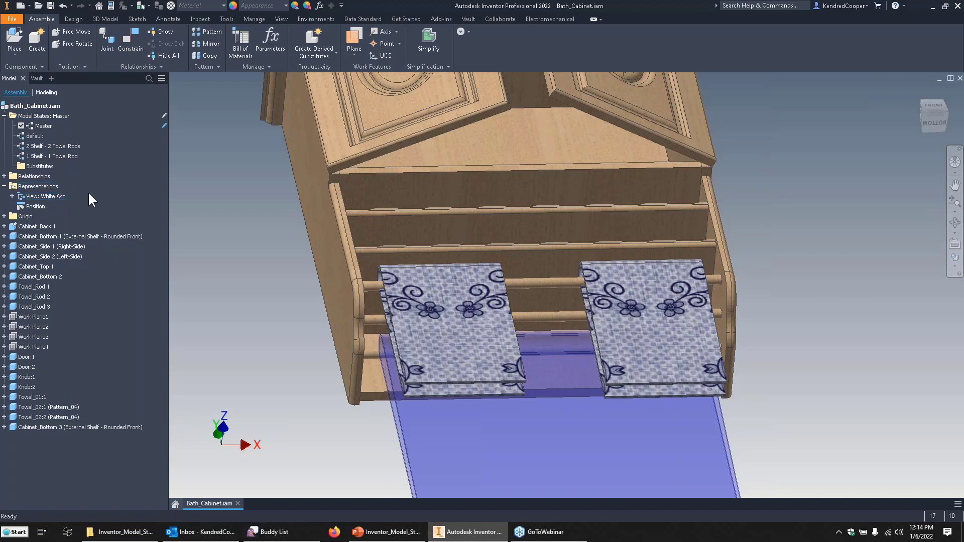
Create a new model state in the assembly, keep its default name, and reactivate the Master state.
{"action": "right_click", "coordinate": [60, 119]}
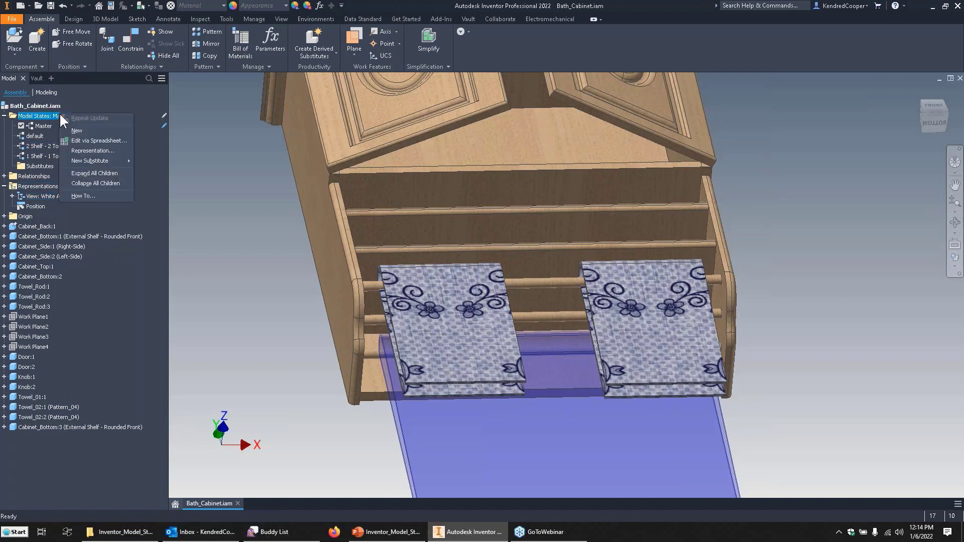
{"action": "left_click", "coordinate": [121, 130]}
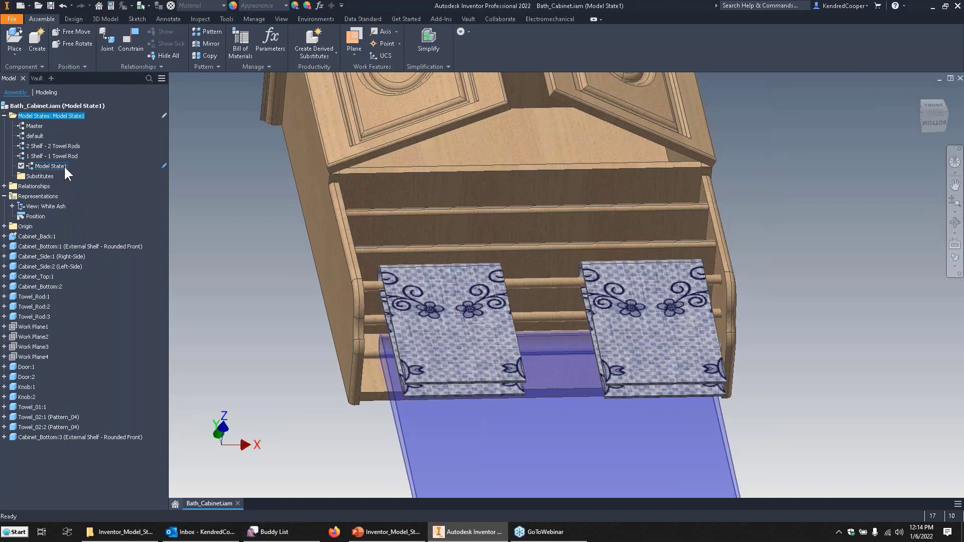
{"action": "left_click", "coordinate": [65, 165]}
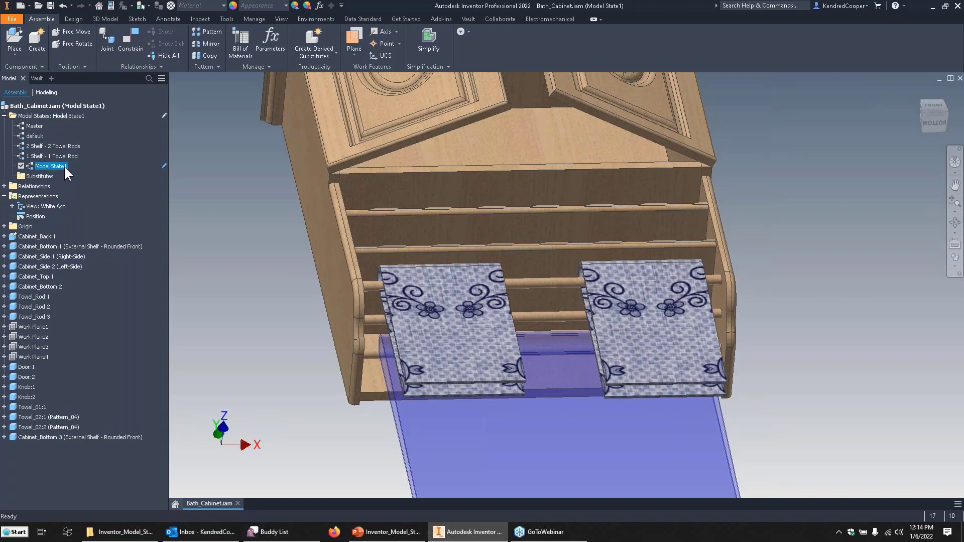
{"action": "left_click", "coordinate": [233, 191]}
{"action": "double_click", "coordinate": [37, 125]}
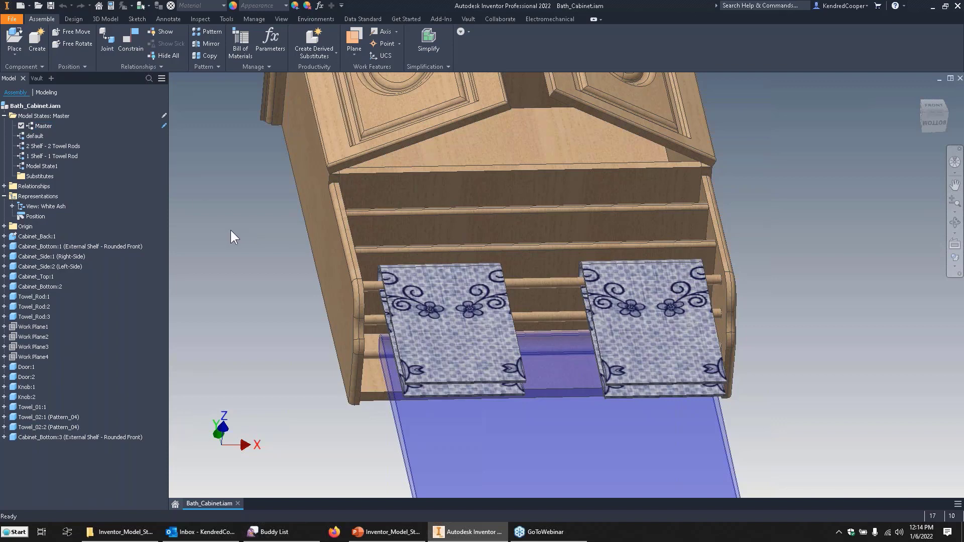
Activate the "2 Shelf - 2 Towel Rods" model state, followed by the "1 Shelf - 1 Towel Rod" state.
{"action": "left_click", "coordinate": [39, 145]}
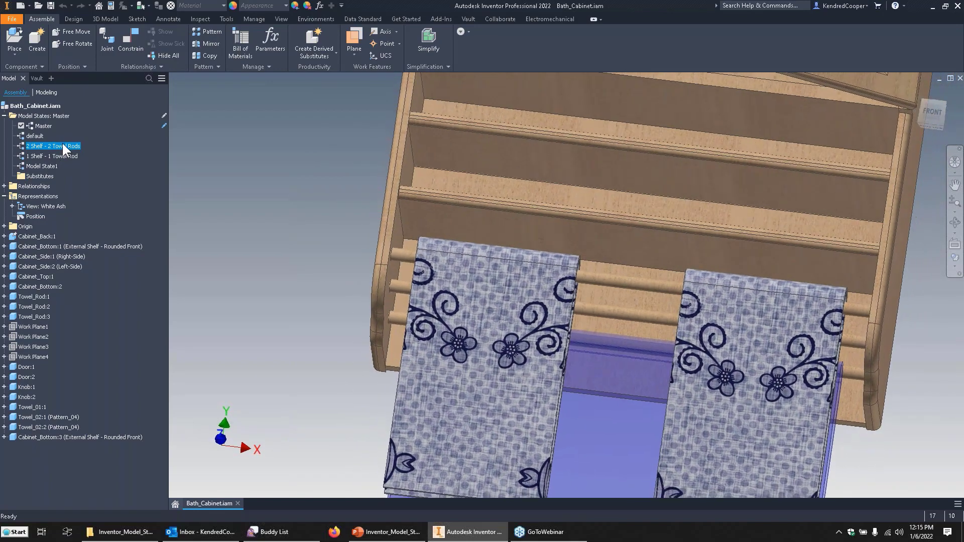
{"action": "double_click", "coordinate": [20, 145]}
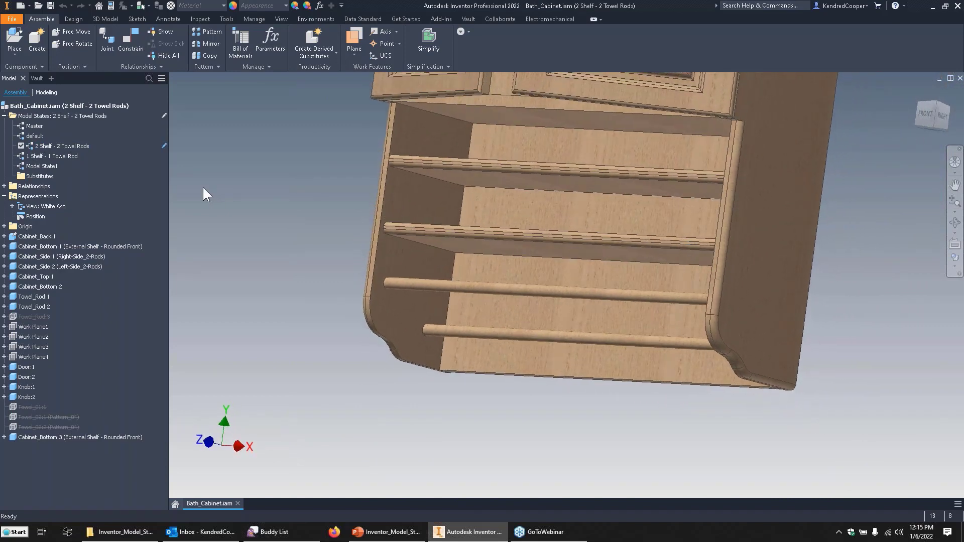
{"action": "double_click", "coordinate": [59, 157]}
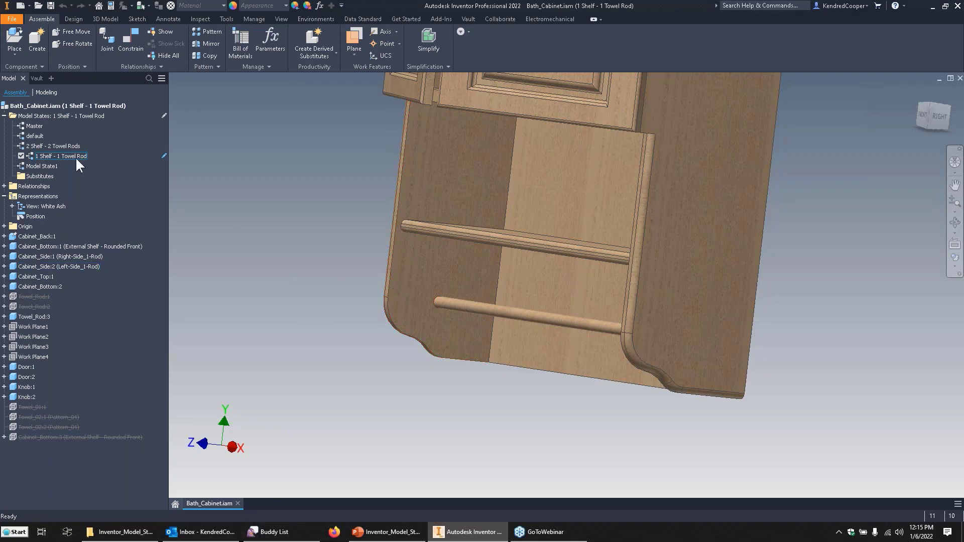
Check which part model states the right and left Cabinet_Side components use, and list the left side's available states.
{"action": "left_click", "coordinate": [4, 257]}
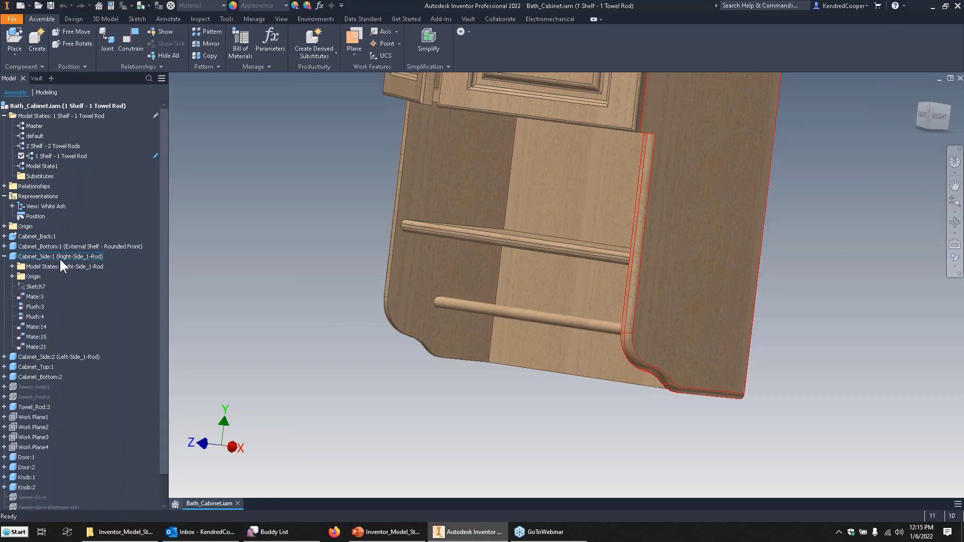
{"action": "left_click", "coordinate": [22, 267]}
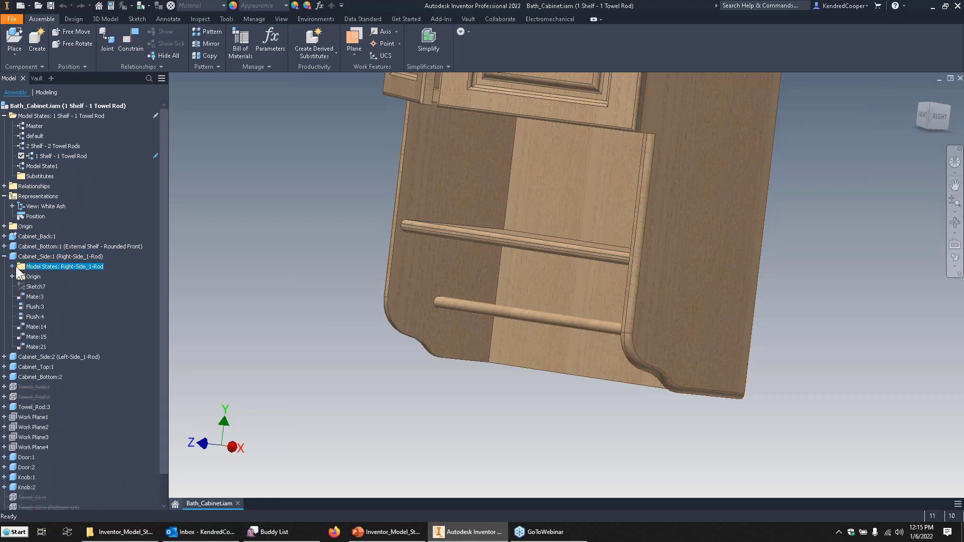
{"action": "left_click", "coordinate": [39, 257]}
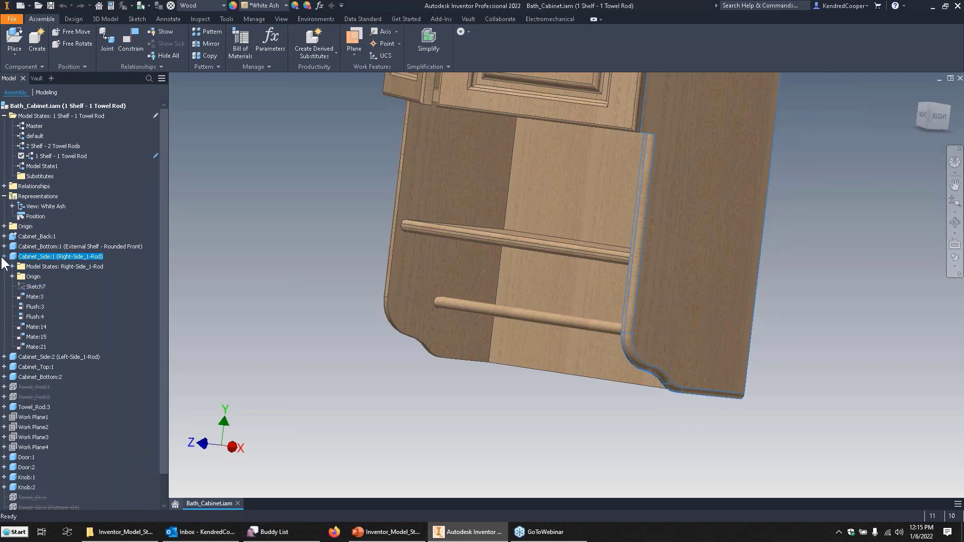
{"action": "left_click", "coordinate": [4, 256]}
{"action": "left_click", "coordinate": [31, 245]}
{"action": "left_click", "coordinate": [4, 246]}
{"action": "left_click", "coordinate": [4, 246]}
{"action": "left_click", "coordinate": [27, 266]}
{"action": "left_click", "coordinate": [4, 266]}
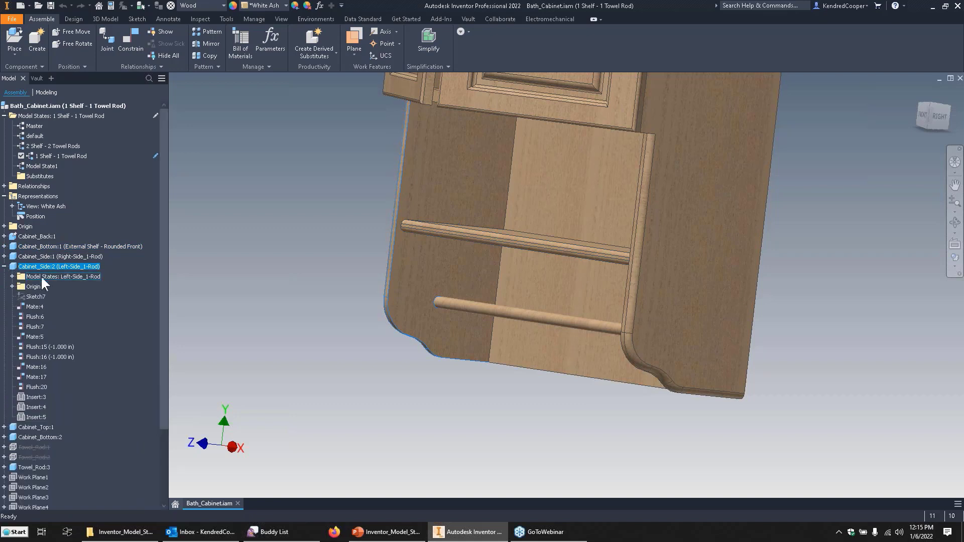
{"action": "left_click", "coordinate": [46, 275]}
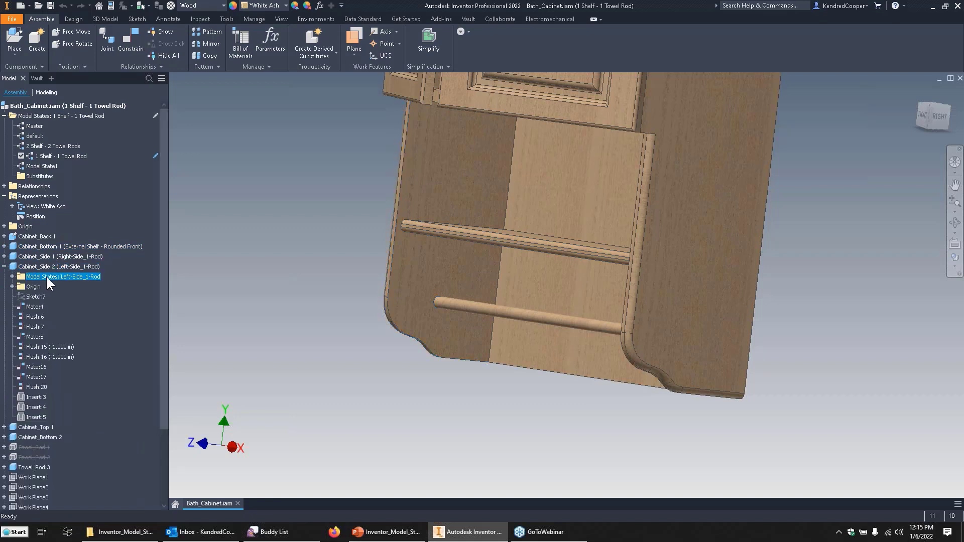
{"action": "left_click", "coordinate": [12, 276]}
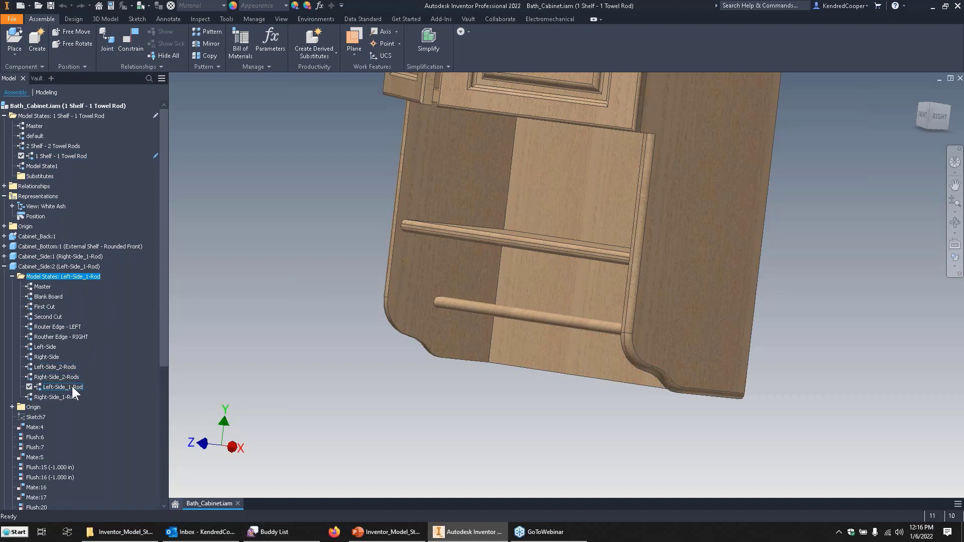
{"action": "left_click", "coordinate": [248, 294]}
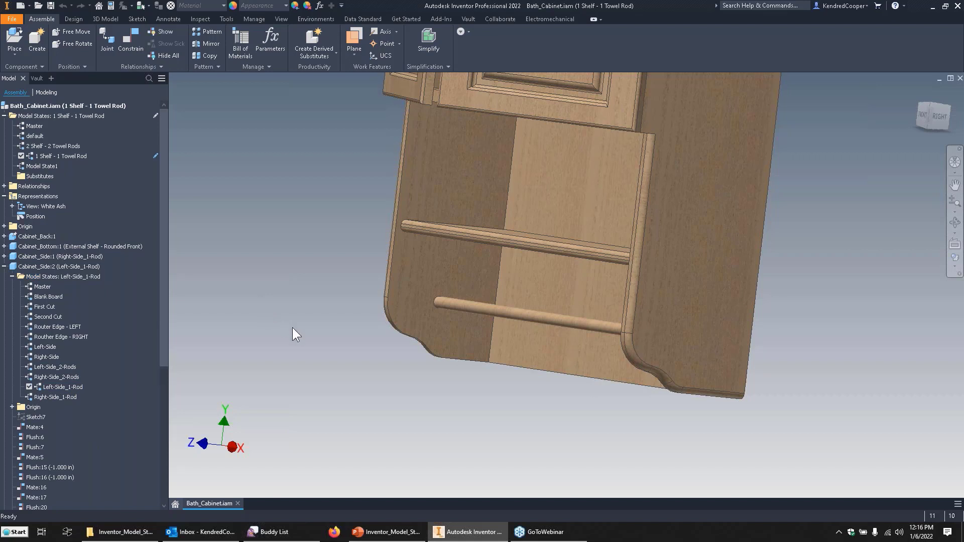
Close the Bath_Cabinet assembly and open the part file Cabinet_Side_WEBINAR.ipt.
{"action": "left_click", "coordinate": [237, 503]}
{"action": "left_click", "coordinate": [454, 277]}
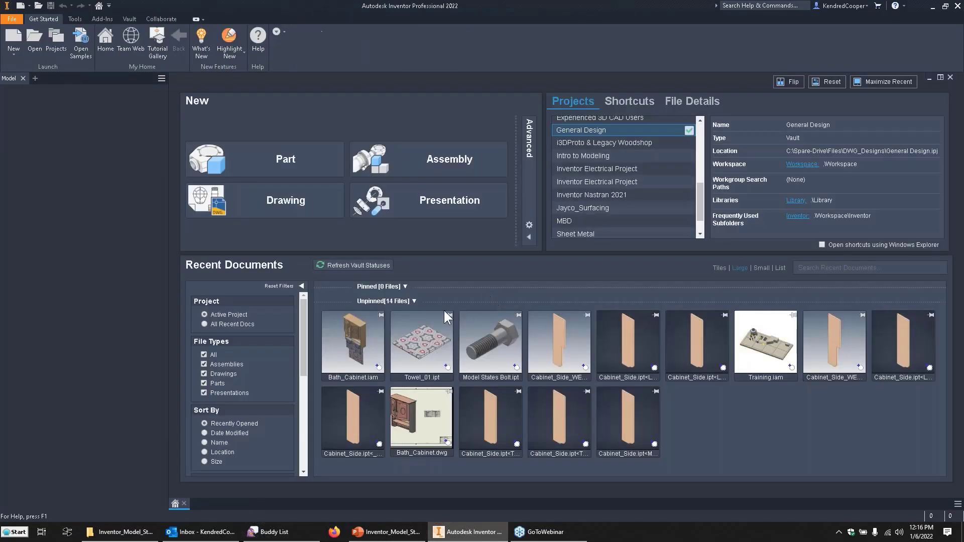
{"action": "left_click", "coordinate": [34, 43]}
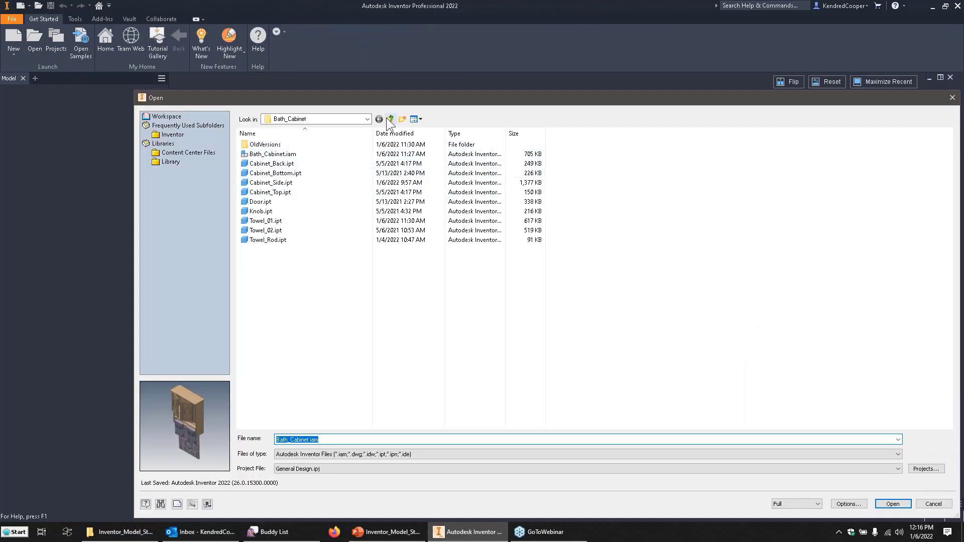
{"action": "double_click", "coordinate": [281, 192]}
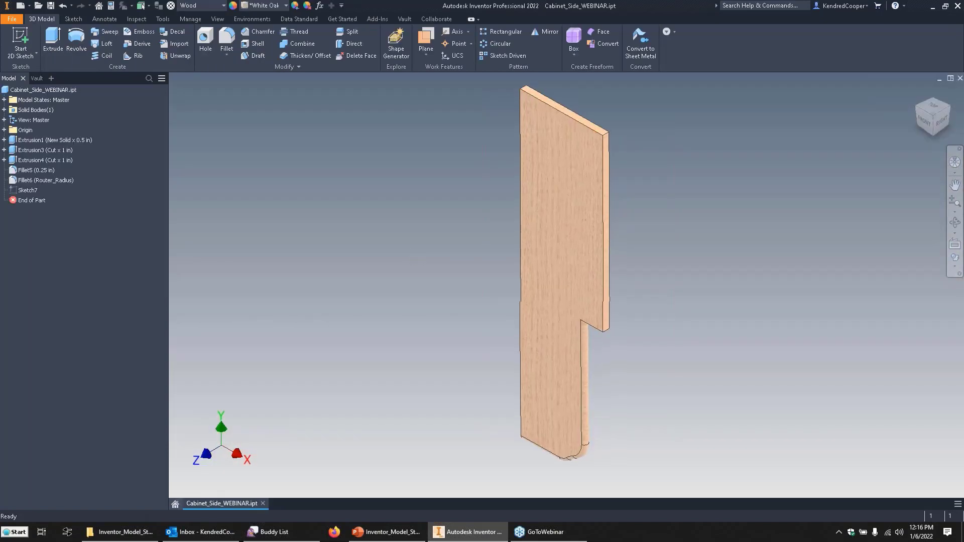
Inspect the cabinet side part's model states and review its list of model parameters.
{"action": "middle_click_drag", "start_coordinate": [568, 286], "coordinate": [422, 174], "text": "shift"}
{"action": "scroll", "coordinate": [455, 186], "scroll_direction": "down", "scroll_amount": 2}
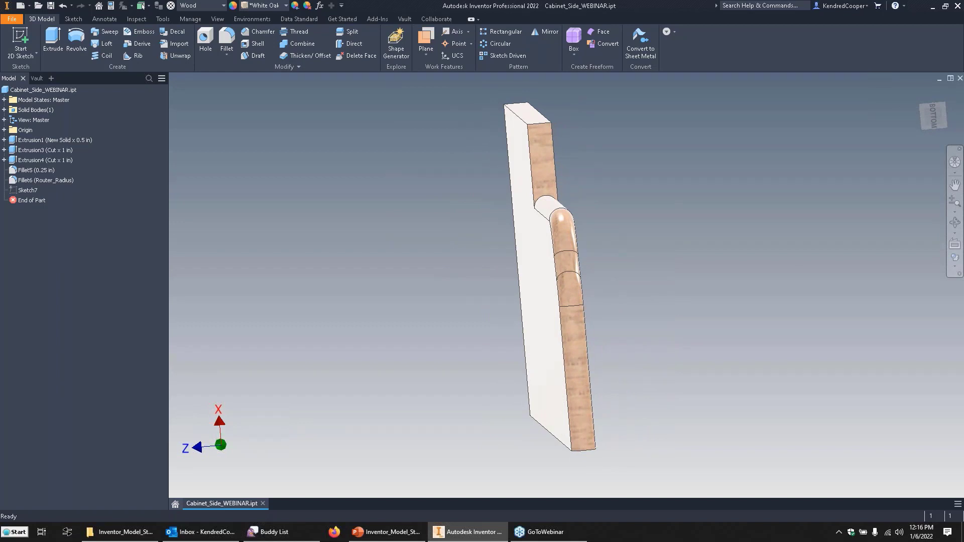
{"action": "middle_click_drag", "start_coordinate": [331, 206], "coordinate": [395, 247], "text": "shift"}
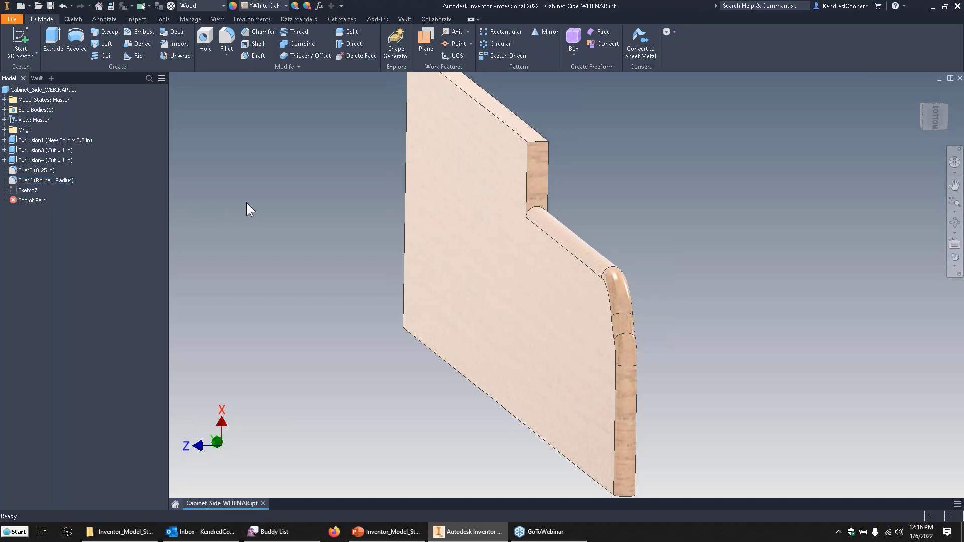
{"action": "left_click", "coordinate": [42, 99]}
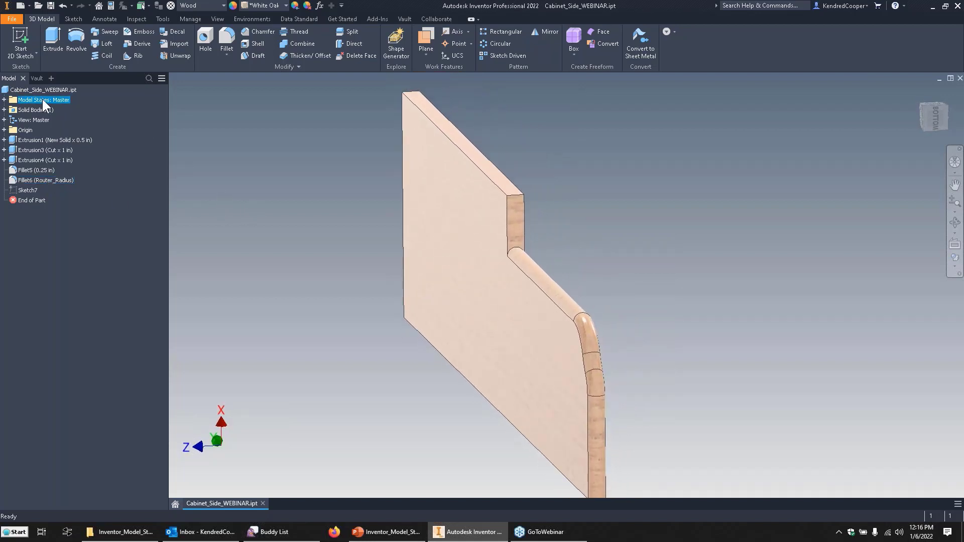
{"action": "left_click", "coordinate": [4, 100]}
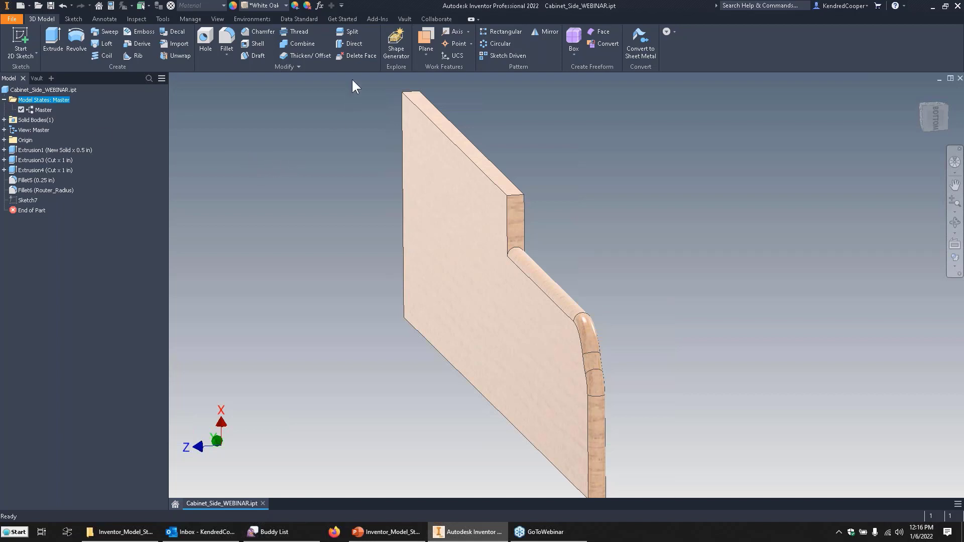
{"action": "left_click", "coordinate": [320, 6]}
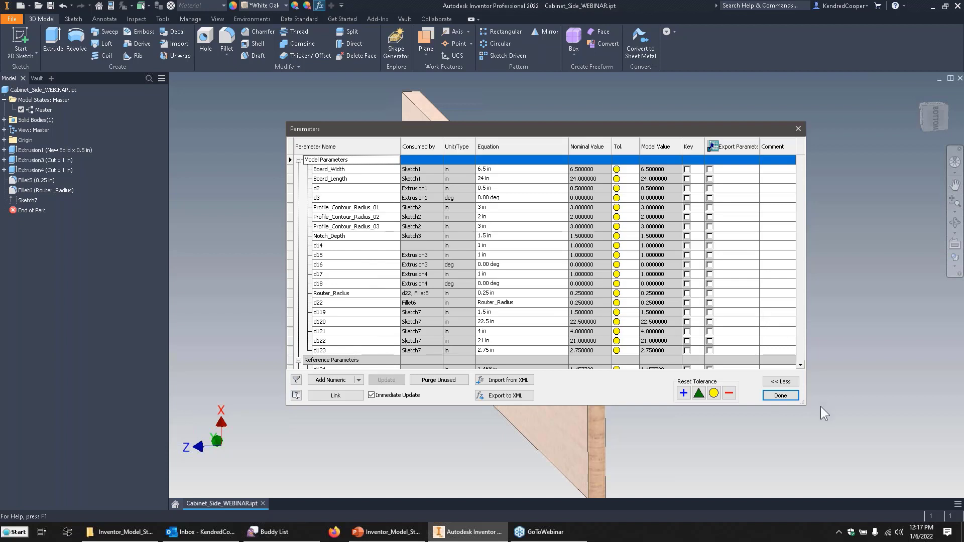
{"action": "left_click", "coordinate": [778, 396]}
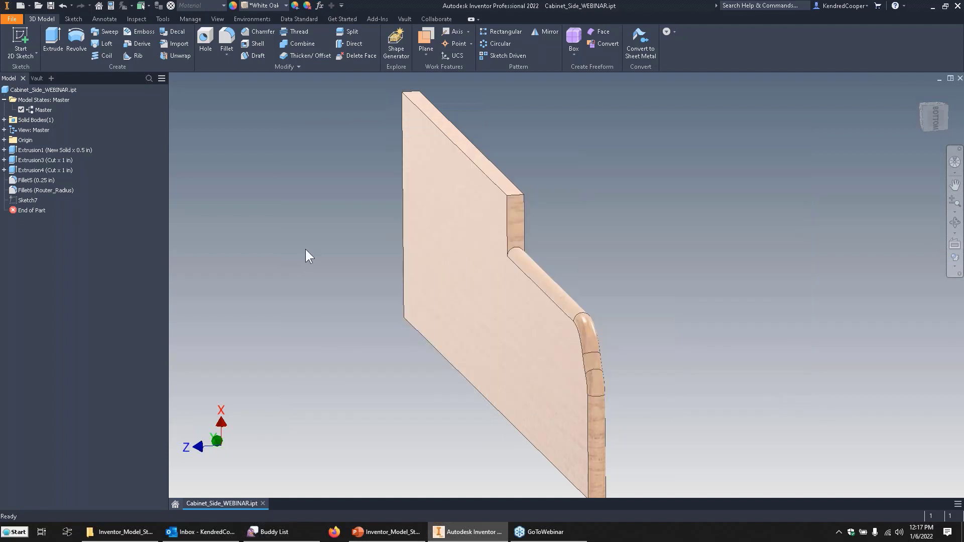
Review the cabinet side part's features and the dimensions in its parameter list.
{"action": "left_click_drag", "start_coordinate": [302, 104], "coordinate": [797, 481]}
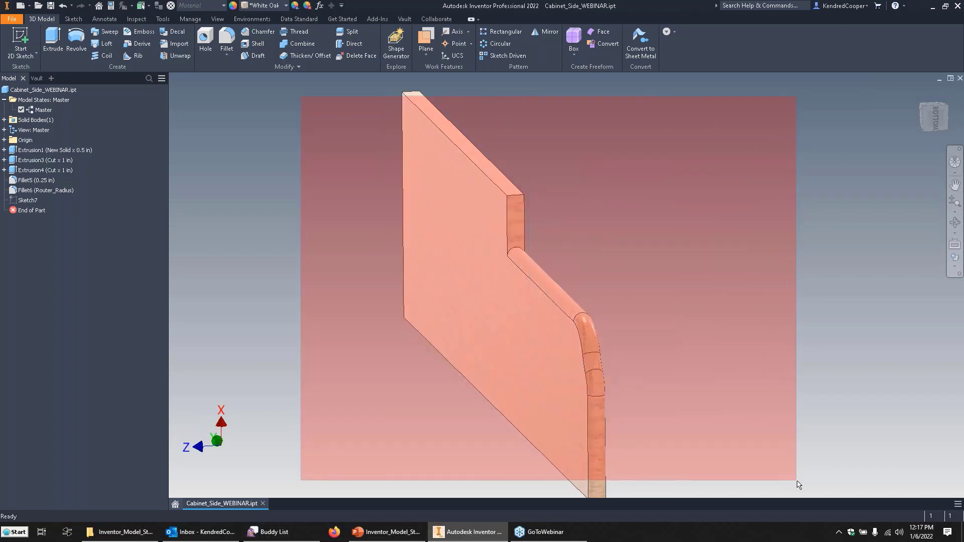
{"action": "left_click_drag", "start_coordinate": [798, 485], "coordinate": [349, 282]}
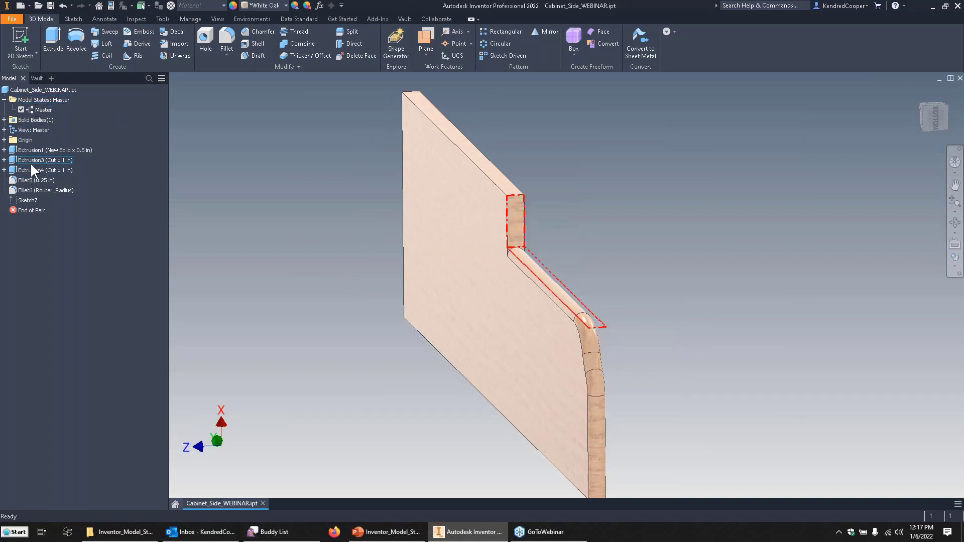
{"action": "left_click", "coordinate": [320, 6]}
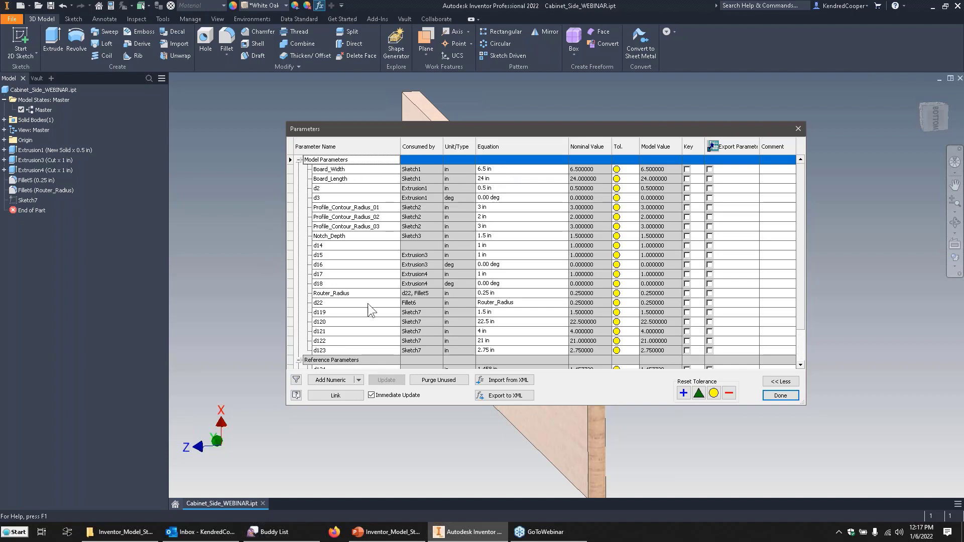
{"action": "left_click", "coordinate": [781, 395]}
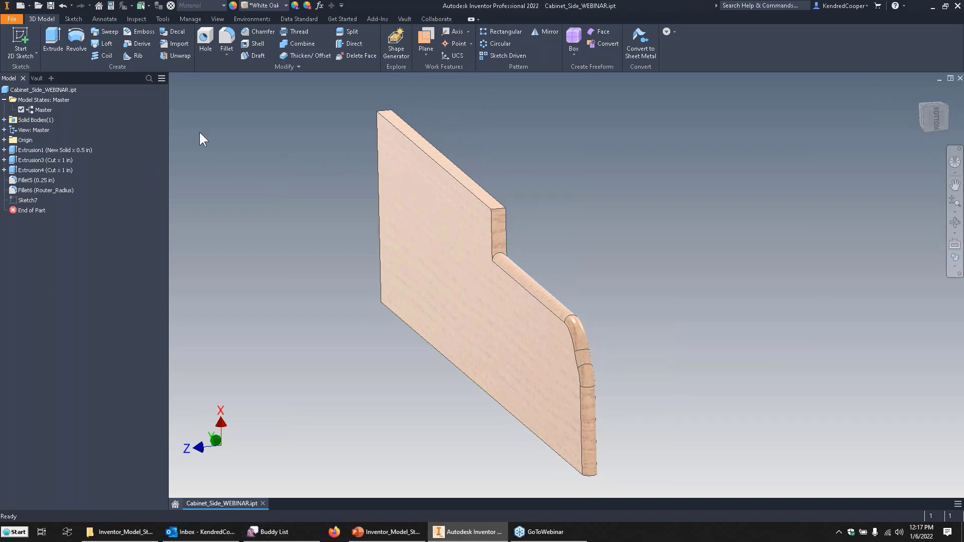
Create a new model state for the cabinet side part and name it Finish Milled Board Size.
{"action": "right_click", "coordinate": [52, 98]}
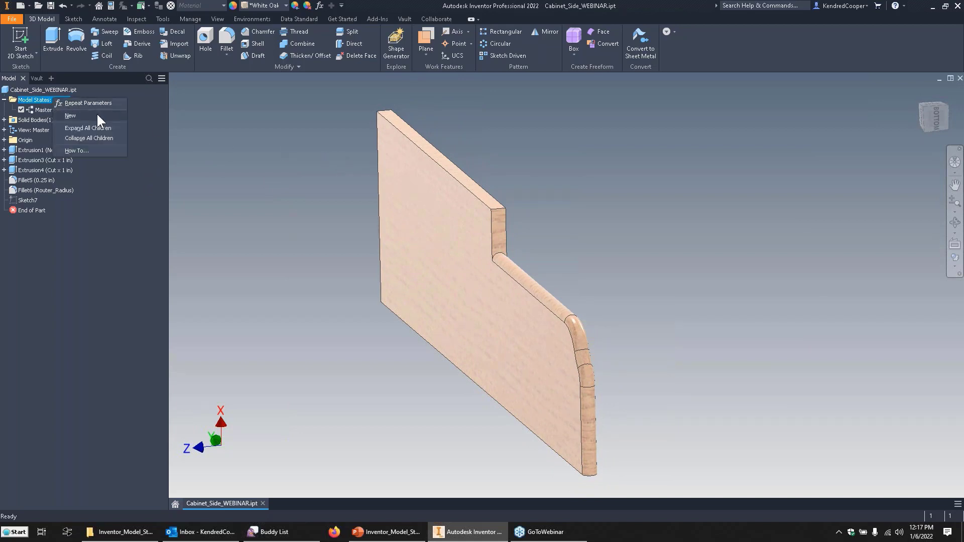
{"action": "left_click", "coordinate": [97, 113]}
{"action": "left_click", "coordinate": [54, 119]}
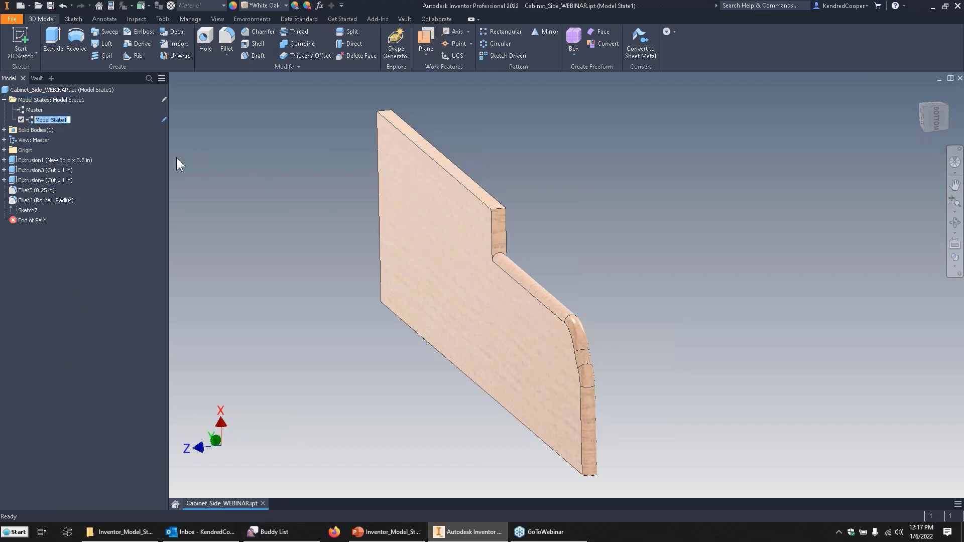
{"action": "type", "text": "Finish Milled Board Size"}
{"action": "key", "text": "Return"}
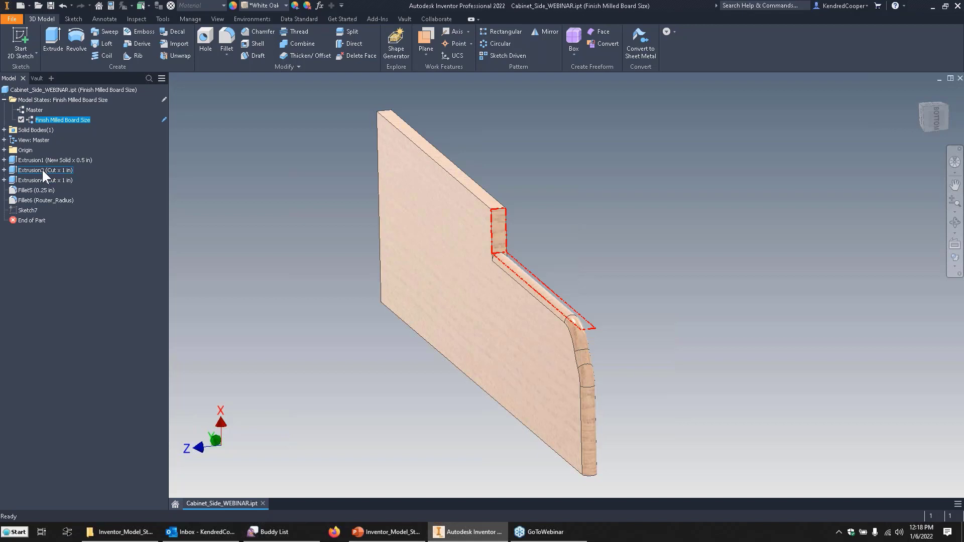
Suppress Extrusion3, Extrusion4, Fillet5 and Fillet6 in the Finish Milled Board Size state.
{"action": "left_click", "coordinate": [42, 170]}
{"action": "left_click", "coordinate": [47, 180], "text": "ctrl"}
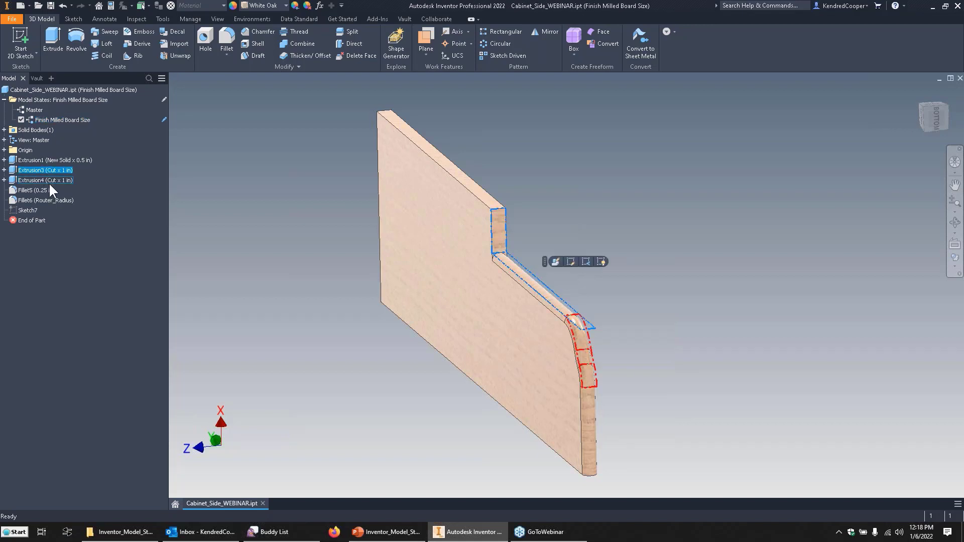
{"action": "left_click", "coordinate": [39, 190], "text": "ctrl"}
{"action": "left_click", "coordinate": [41, 200], "text": "ctrl"}
{"action": "right_click", "coordinate": [40, 199]}
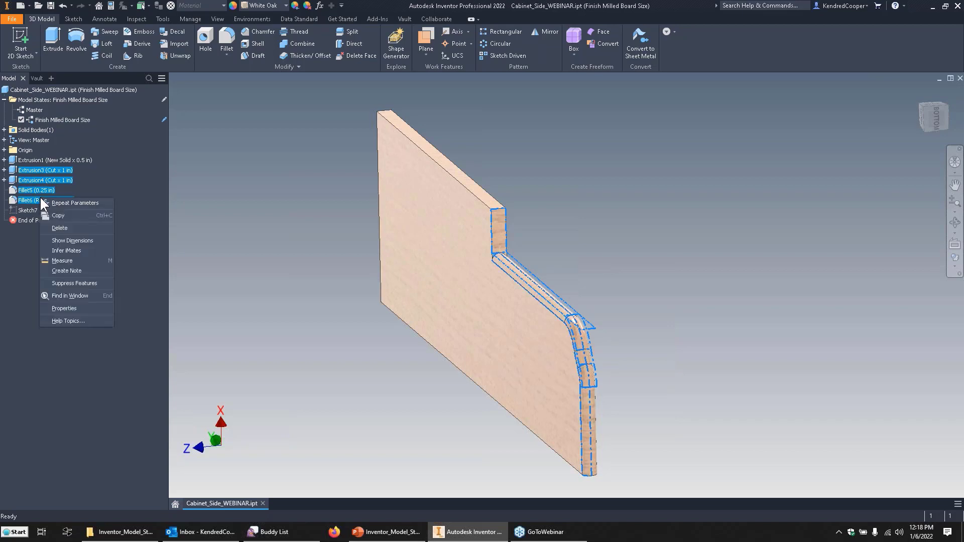
{"action": "left_click", "coordinate": [93, 284]}
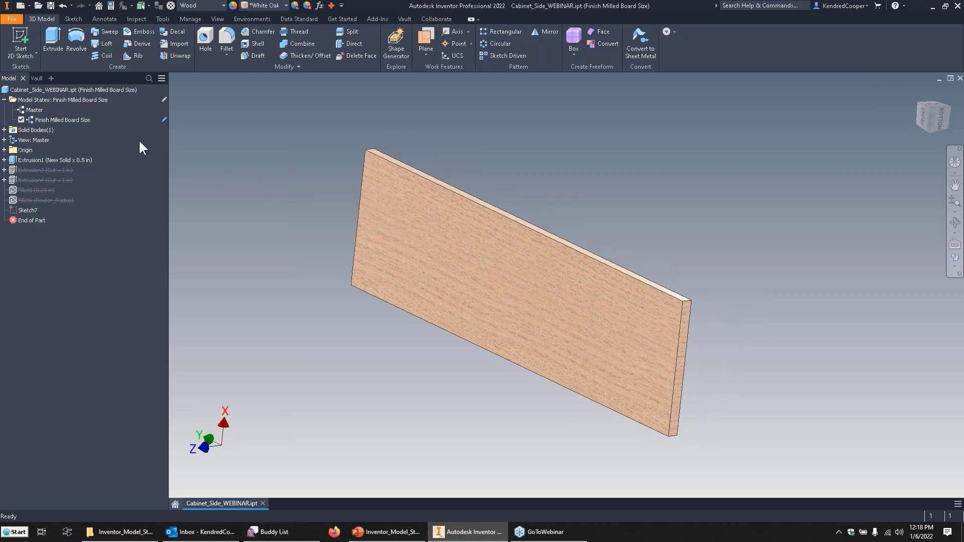
Compare the Master and Finish Milled Board Size states by activating them in turn, ending on Master.
{"action": "double_click", "coordinate": [35, 110]}
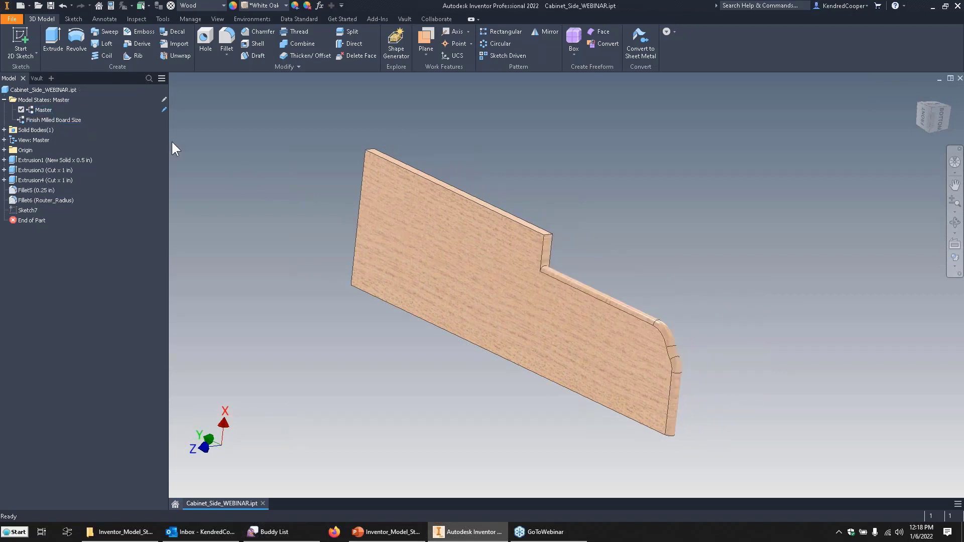
{"action": "double_click", "coordinate": [52, 119]}
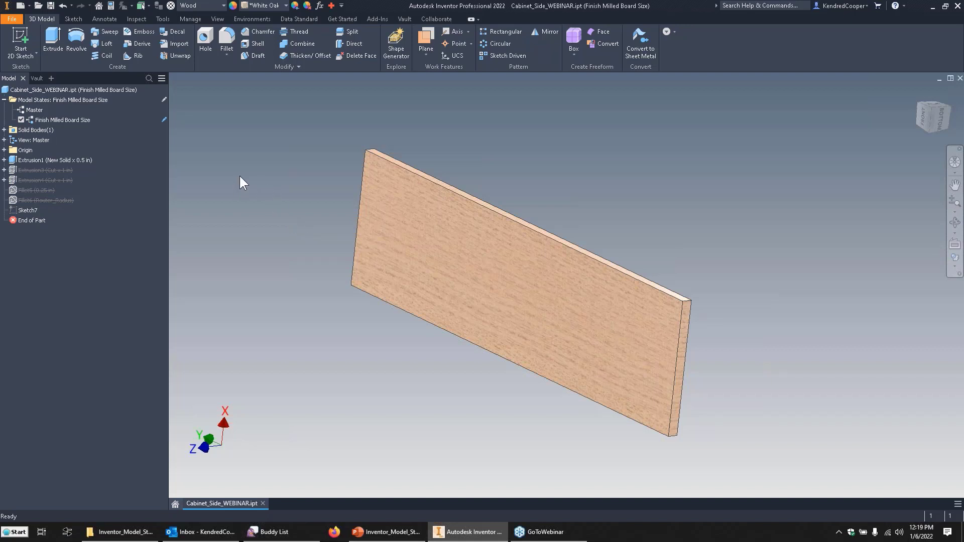
{"action": "double_click", "coordinate": [34, 110]}
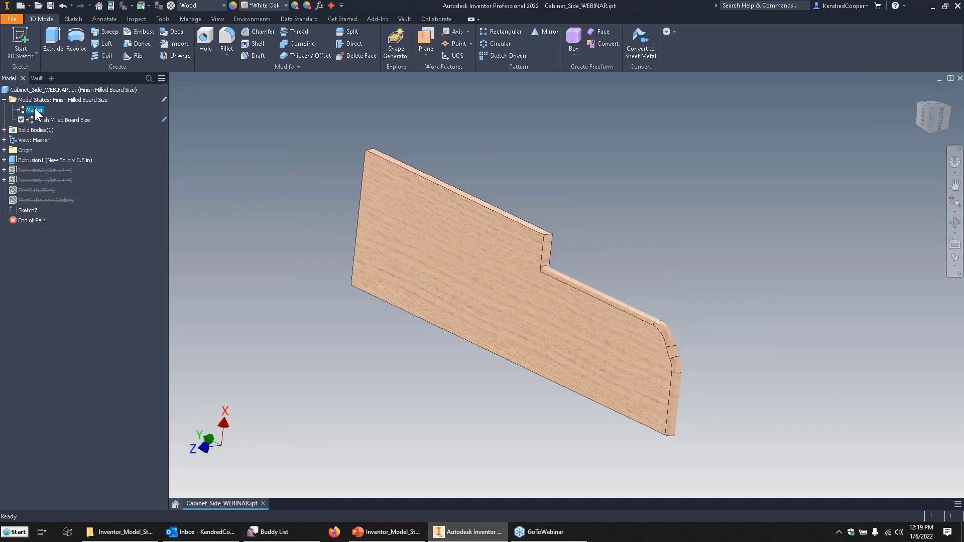
{"action": "right_click", "coordinate": [62, 97]}
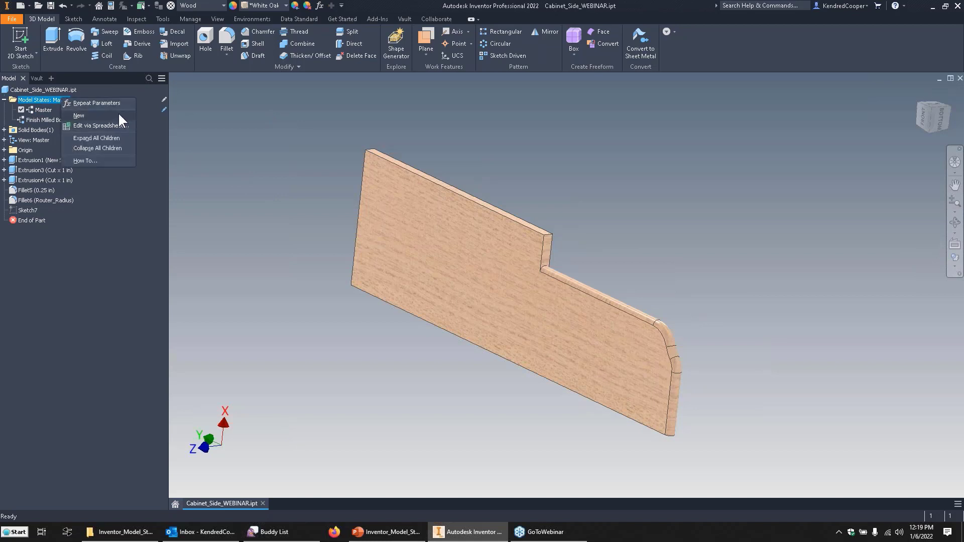
{"action": "left_click", "coordinate": [261, 113]}
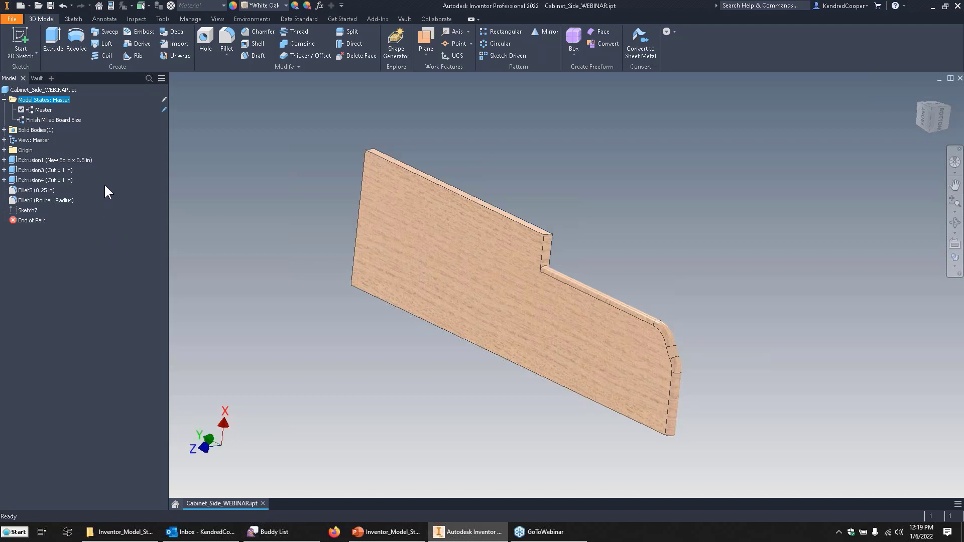
Starting from the Finish Milled Board Size state, create a model state named Notch Cut and unsuppress Extrusion3 in it.
{"action": "double_click", "coordinate": [53, 121]}
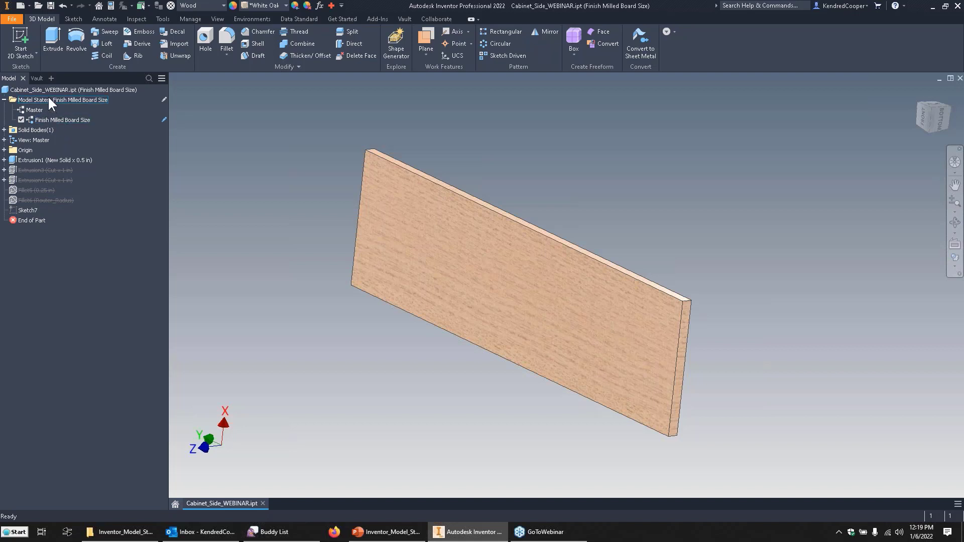
{"action": "right_click", "coordinate": [64, 104]}
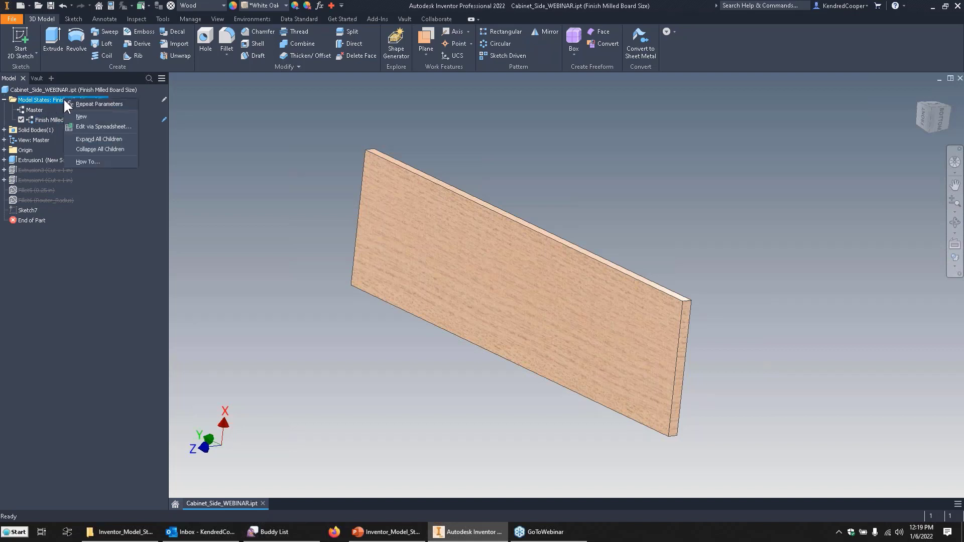
{"action": "left_click", "coordinate": [125, 116]}
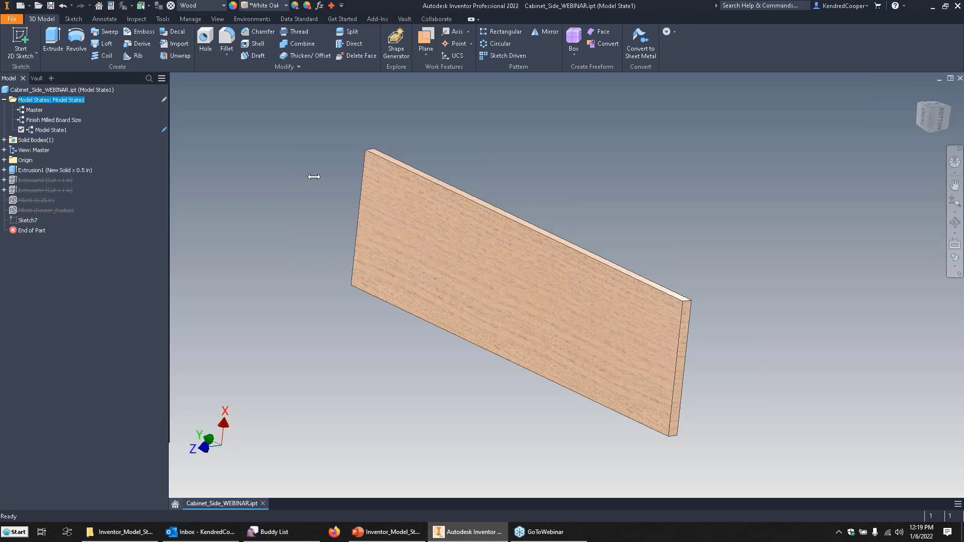
{"action": "left_click", "coordinate": [60, 130]}
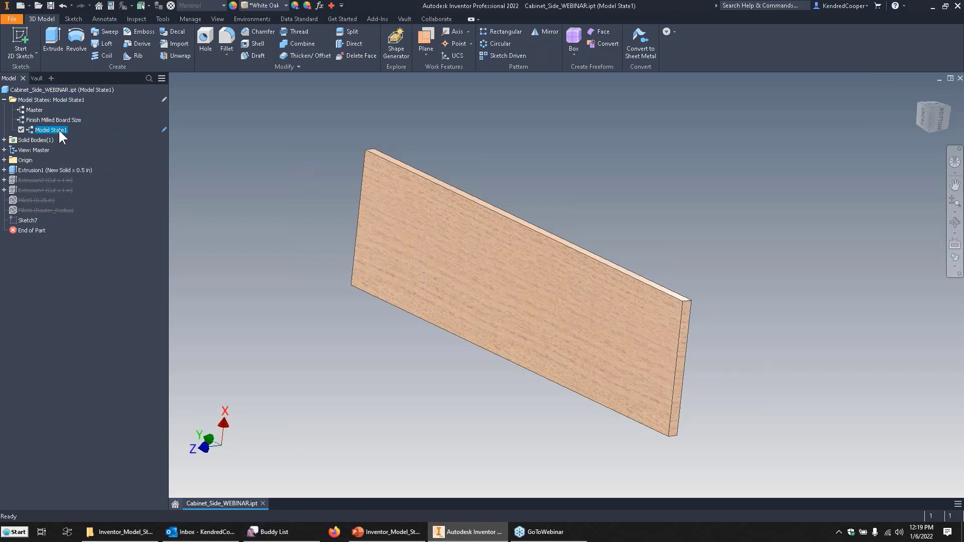
{"action": "type", "text": "Firs"}
{"action": "key", "text": "BackSpace"}
{"action": "key", "text": "BackSpace"}
{"action": "key", "text": "BackSpace"}
{"action": "key", "text": "BackSpace"}
{"action": "type", "text": "Notch Cut"}
{"action": "key", "text": "Return"}
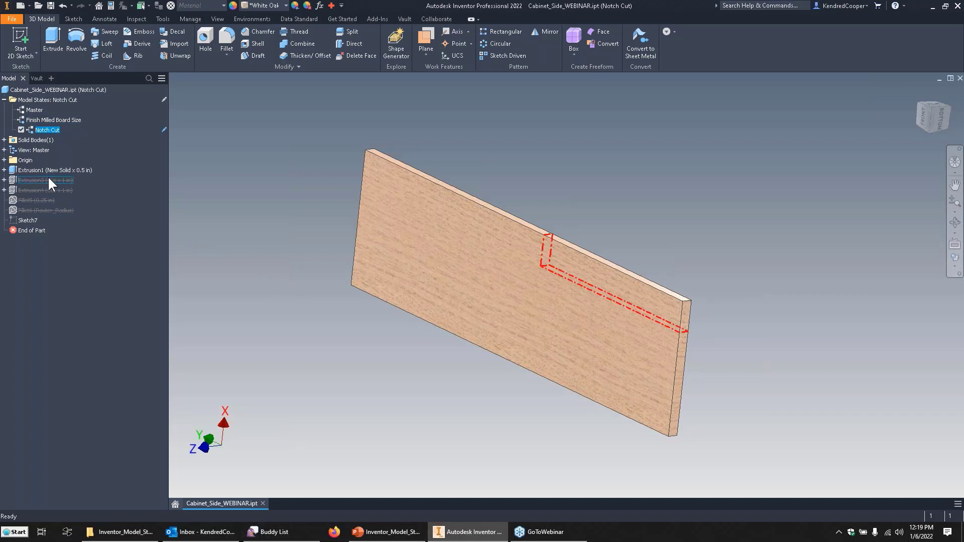
{"action": "right_click", "coordinate": [62, 179]}
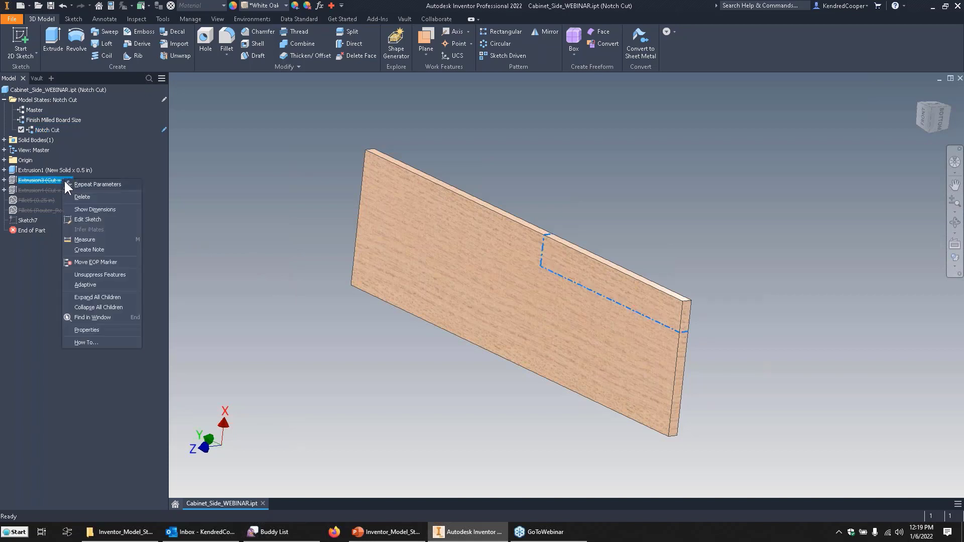
{"action": "left_click", "coordinate": [115, 275]}
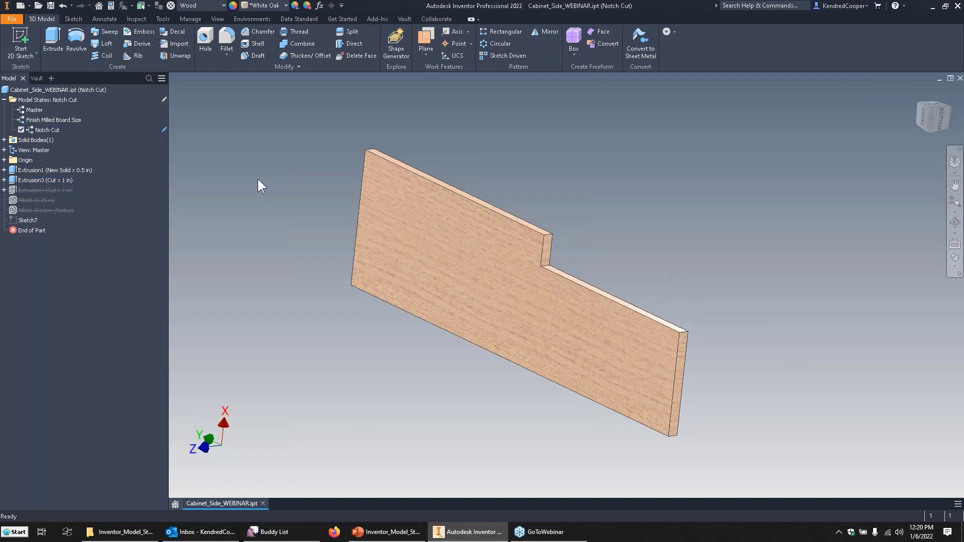
Create a model state named Profile Contour Cut from the Notch Cut state and unsuppress Extrusion4 in it.
{"action": "right_click", "coordinate": [62, 98]}
{"action": "left_click", "coordinate": [111, 108]}
{"action": "left_click", "coordinate": [51, 140]}
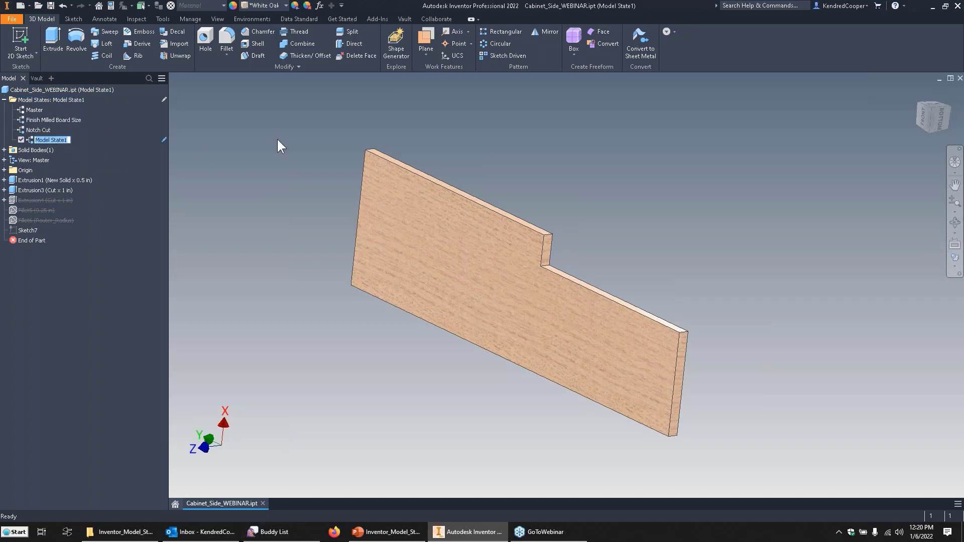
{"action": "type", "text": "Profile Contour Cut"}
{"action": "key", "text": "Return"}
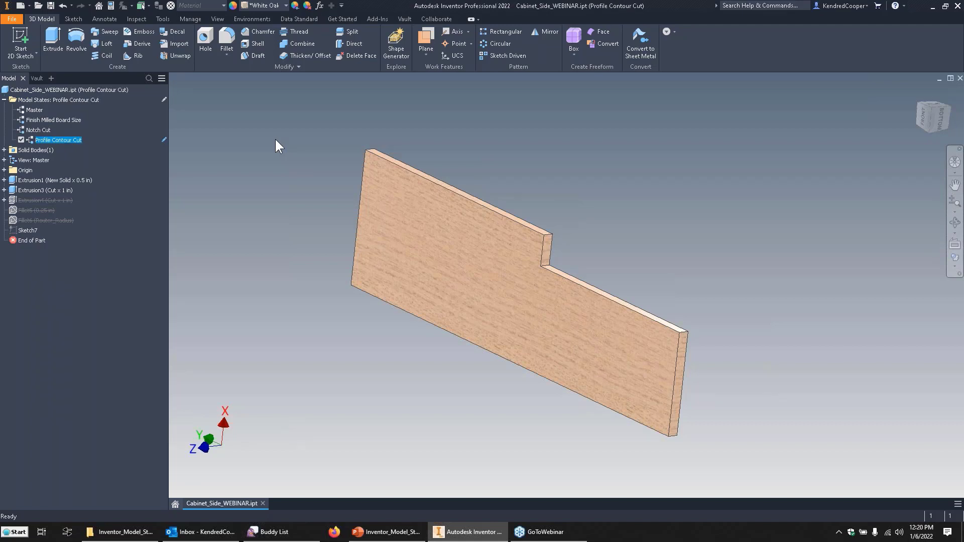
{"action": "right_click", "coordinate": [56, 198]}
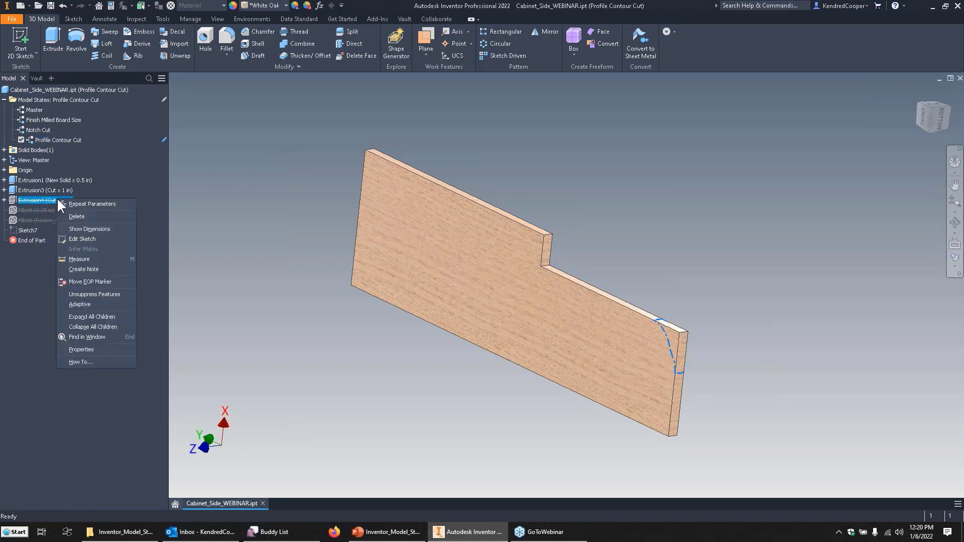
{"action": "left_click", "coordinate": [95, 295]}
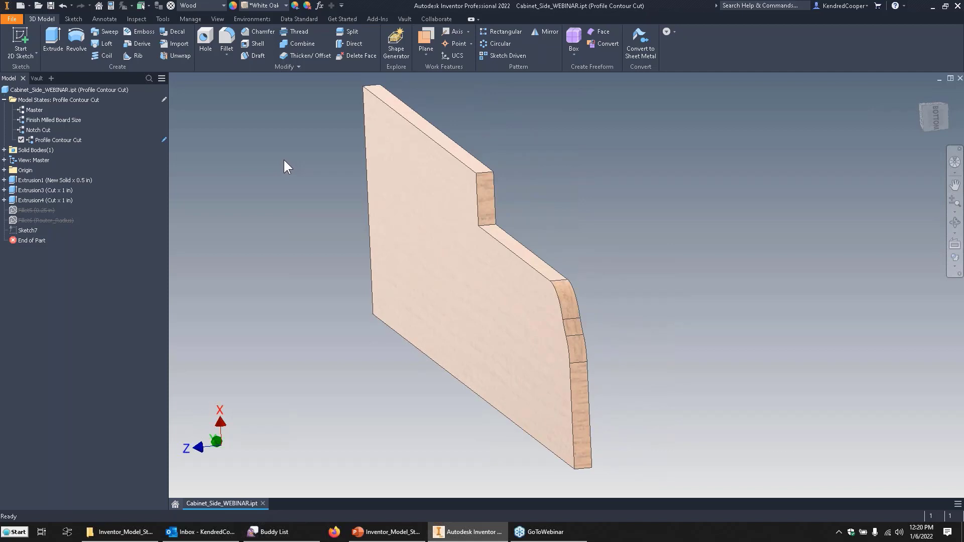
Create a model state named Left Side Routed Edge from Profile Contour Cut and unsuppress Fillet5 in it.
{"action": "right_click", "coordinate": [43, 99]}
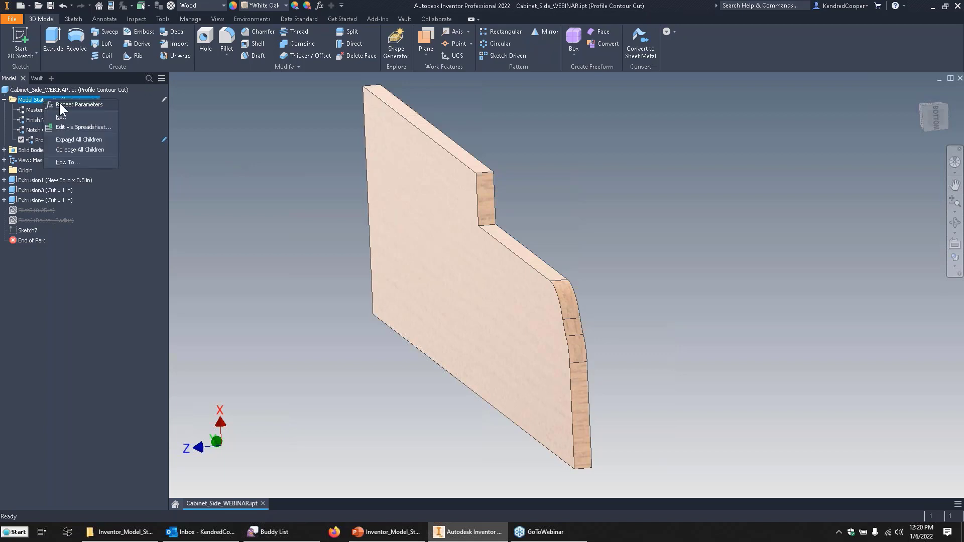
{"action": "left_click", "coordinate": [95, 116]}
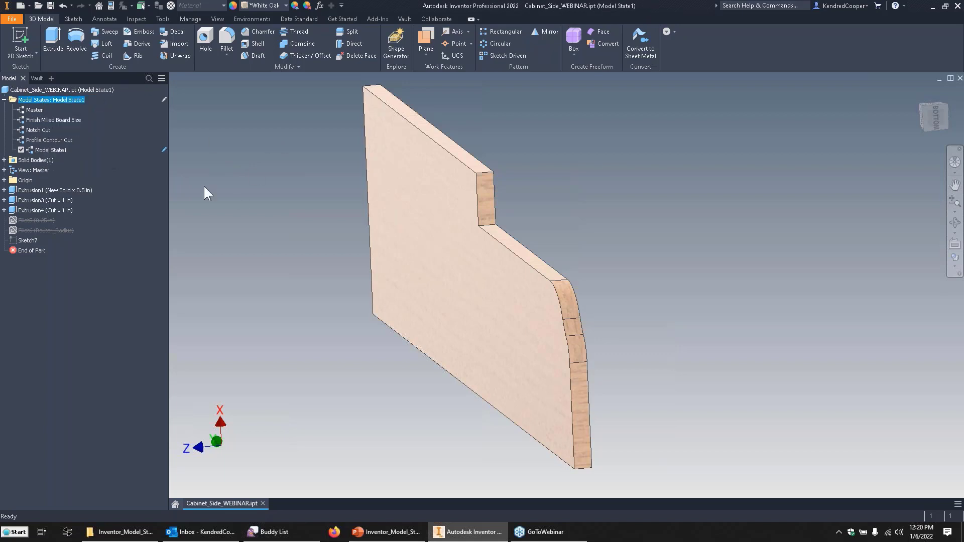
{"action": "left_click", "coordinate": [53, 149]}
{"action": "type", "text": "Left Side Routed Edge"}
{"action": "key", "text": "Return"}
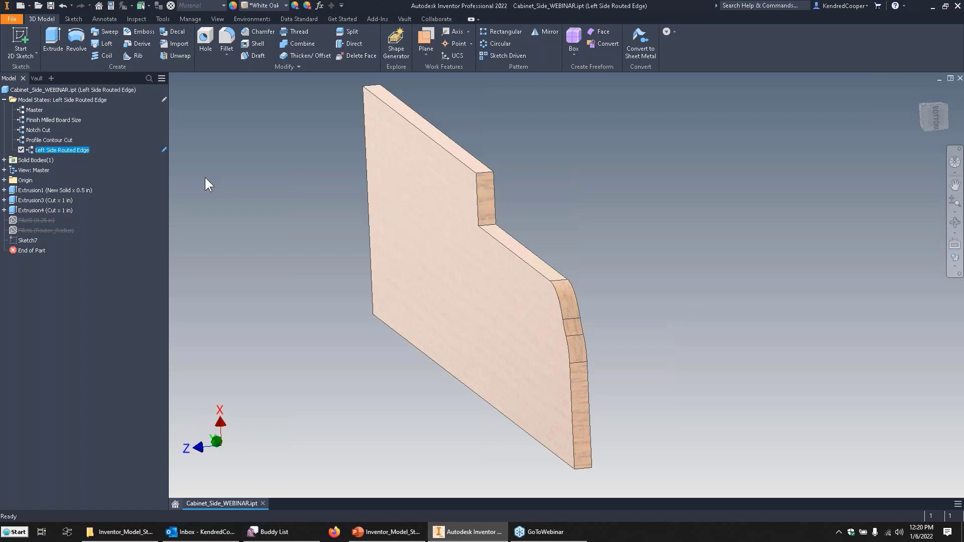
{"action": "right_click", "coordinate": [44, 219]}
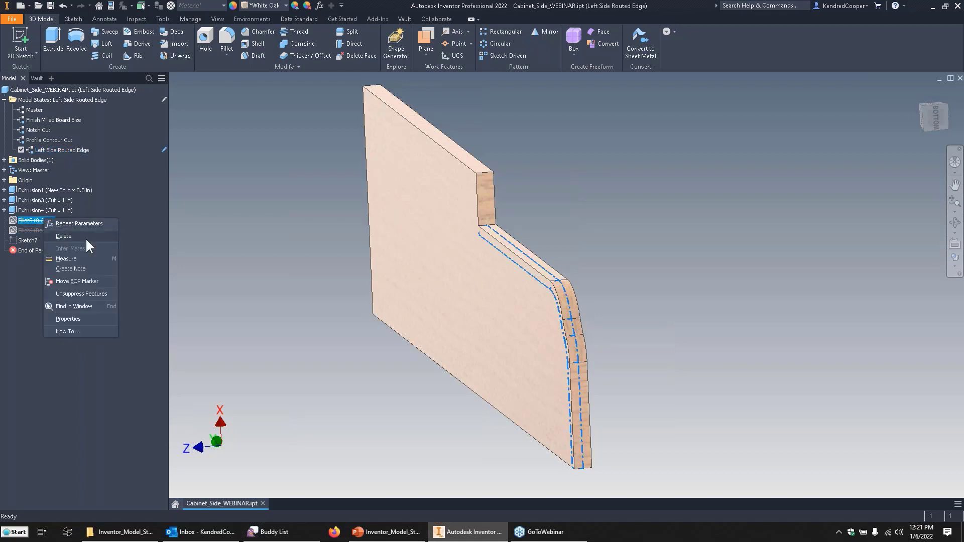
{"action": "left_click", "coordinate": [82, 294]}
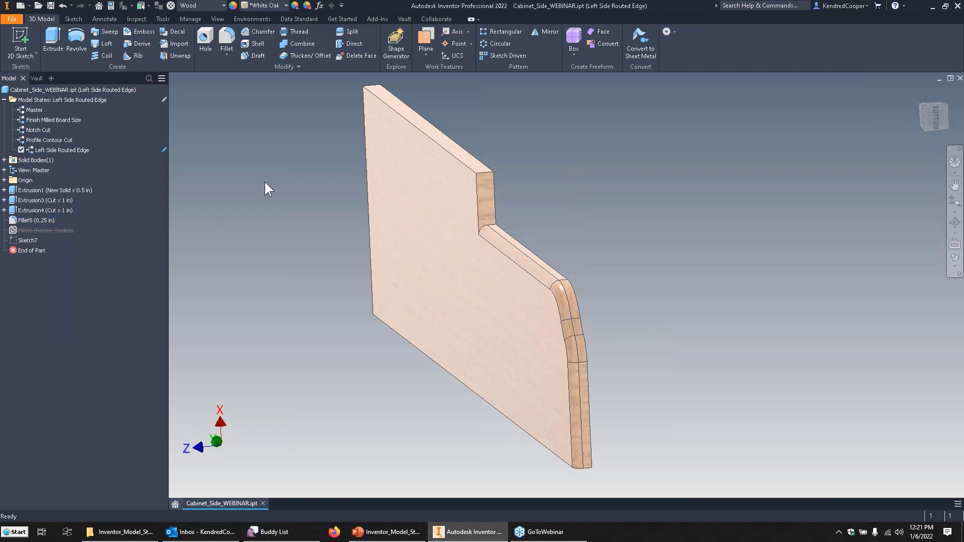
Create a model state named Right Side Routed Edge from the Left Side Routed Edge state.
{"action": "right_click", "coordinate": [43, 100]}
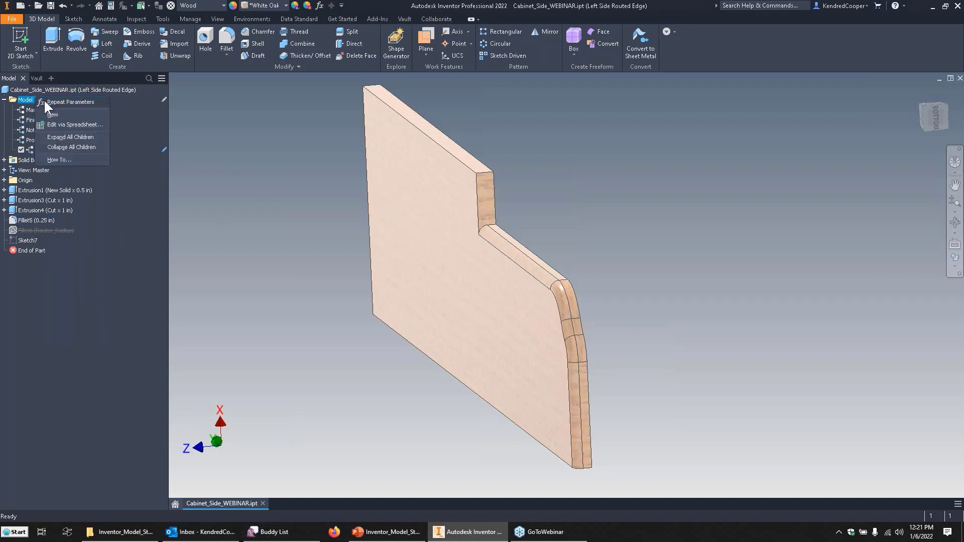
{"action": "left_click", "coordinate": [81, 115]}
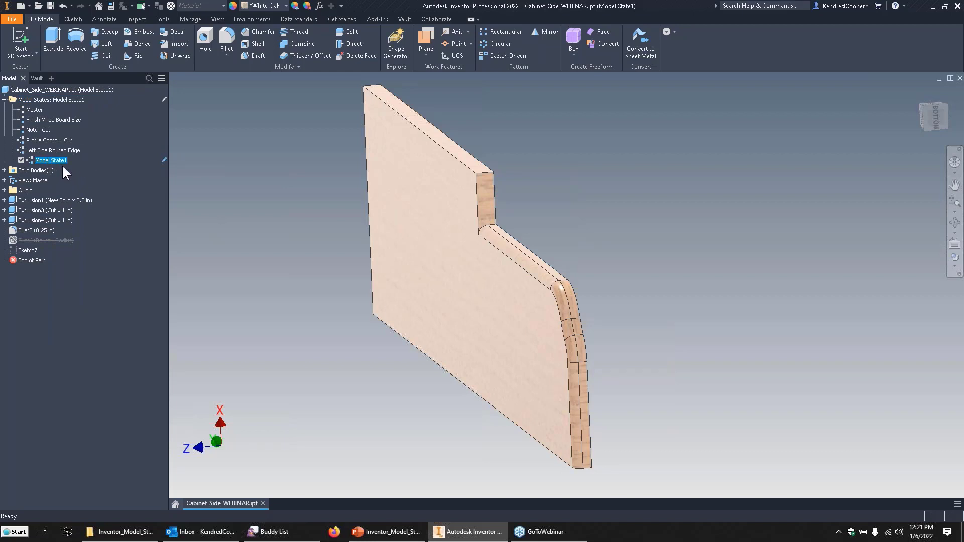
{"action": "type", "text": "Right Side Routed Edge"}
{"action": "key", "text": "Return"}
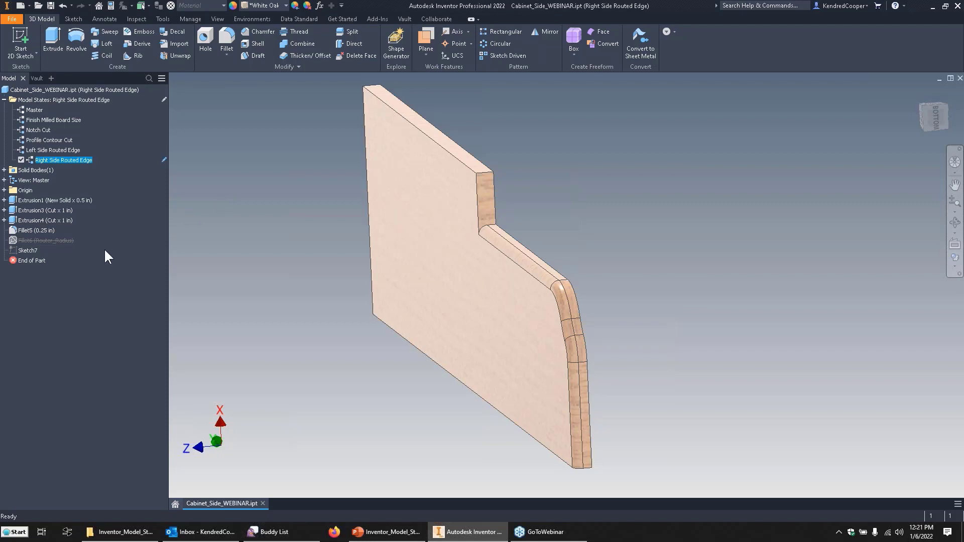
Suppress Fillet5 and unsuppress Fillet6 in the Right Side Routed Edge state, saving the part with these changes.
{"action": "right_click", "coordinate": [38, 231]}
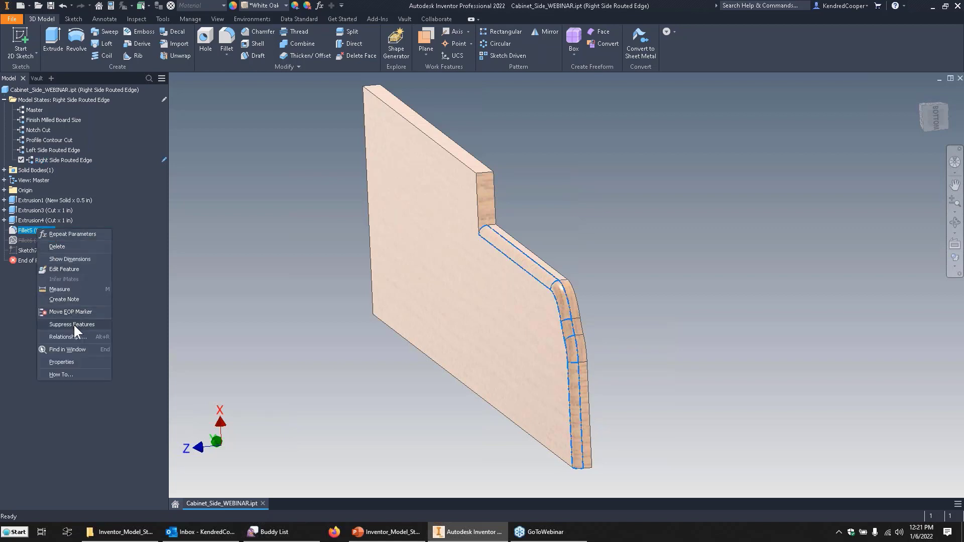
{"action": "left_click", "coordinate": [73, 324]}
{"action": "right_click", "coordinate": [48, 240]}
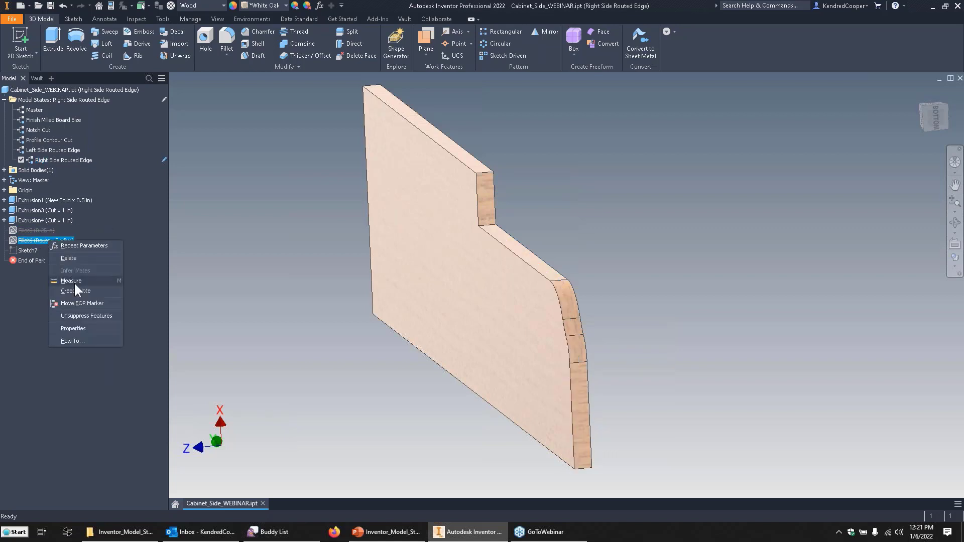
{"action": "left_click", "coordinate": [86, 316]}
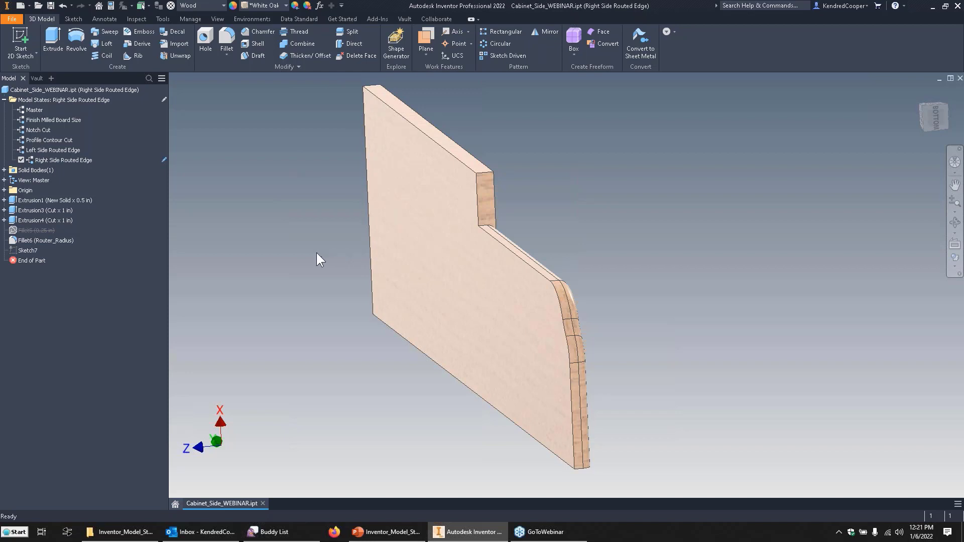
{"action": "left_click", "coordinate": [51, 5]}
Show Sketch7 and create a simple hole with diameter Rod_Dia and 1 in depth at only its uppermost center point.
{"action": "right_click", "coordinate": [28, 250]}
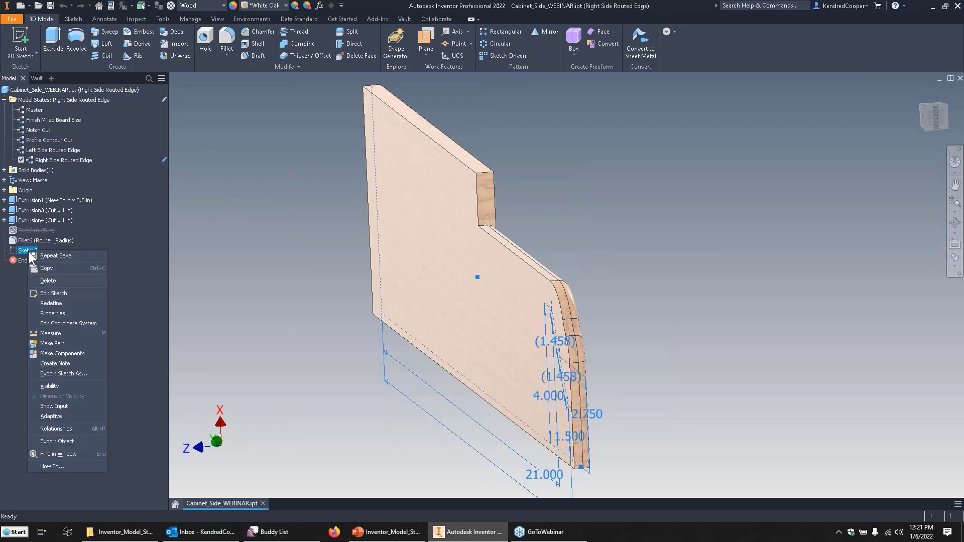
{"action": "left_click", "coordinate": [86, 385]}
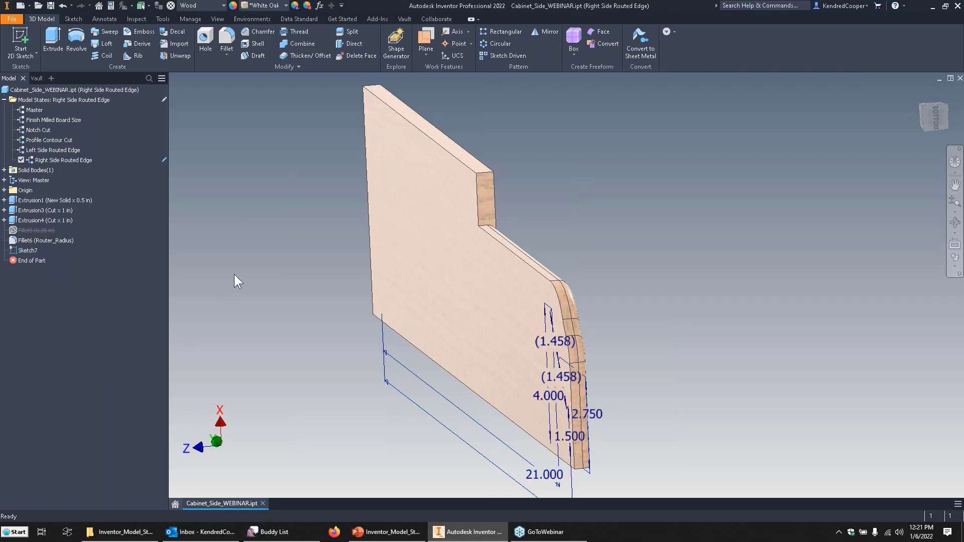
{"action": "left_click", "coordinate": [207, 36]}
{"action": "mouse_move", "coordinate": [339, 139]}
{"action": "middle_mouse_down", "text": "shift"}
{"action": "mouse_move", "coordinate": [355, 145]}
{"action": "mouse_move", "coordinate": [364, 167]}
{"action": "mouse_move", "coordinate": [345, 166]}
{"action": "mouse_move", "coordinate": [322, 136]}
{"action": "middle_mouse_up", "text": "shift"}
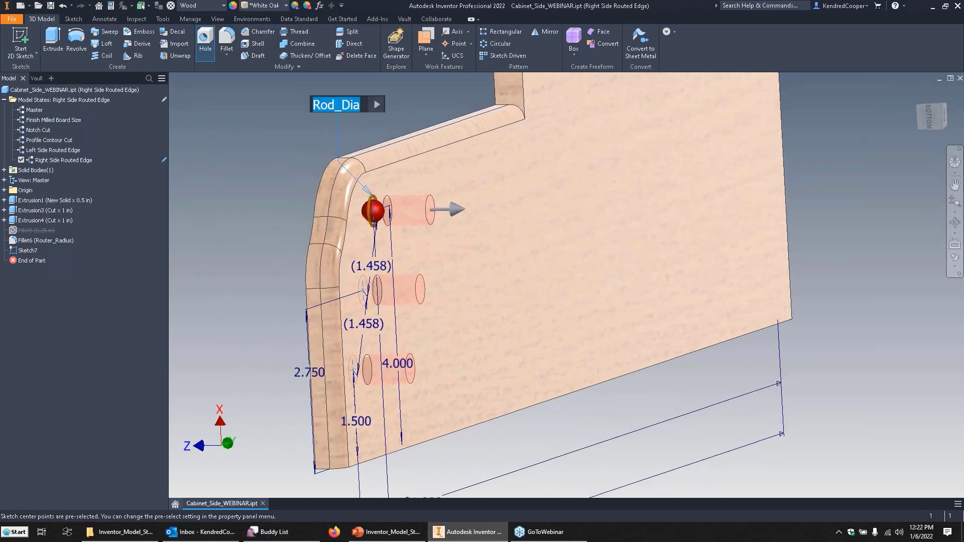
{"action": "left_click_drag", "start_coordinate": [684, 86], "coordinate": [650, 105]}
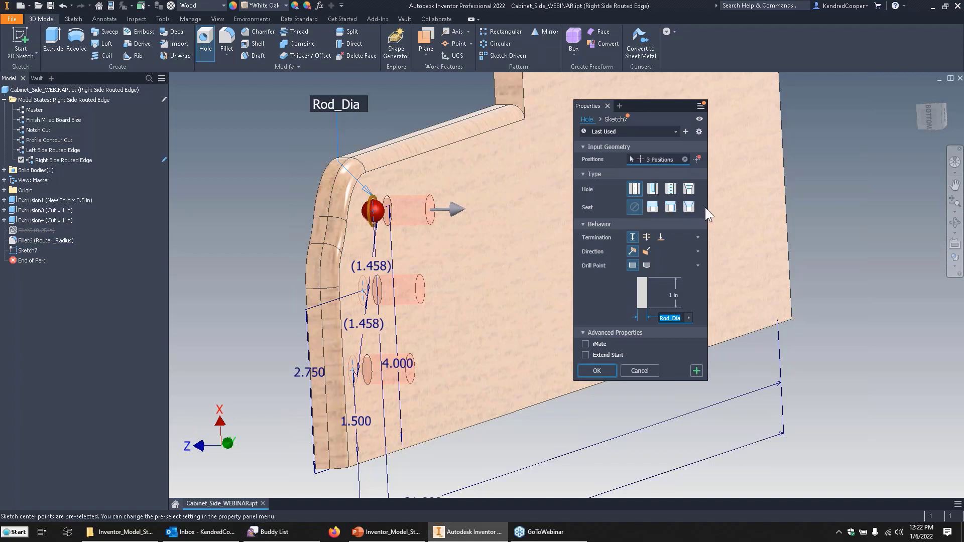
{"action": "middle_click_drag", "start_coordinate": [713, 211], "coordinate": [681, 248], "text": "shift"}
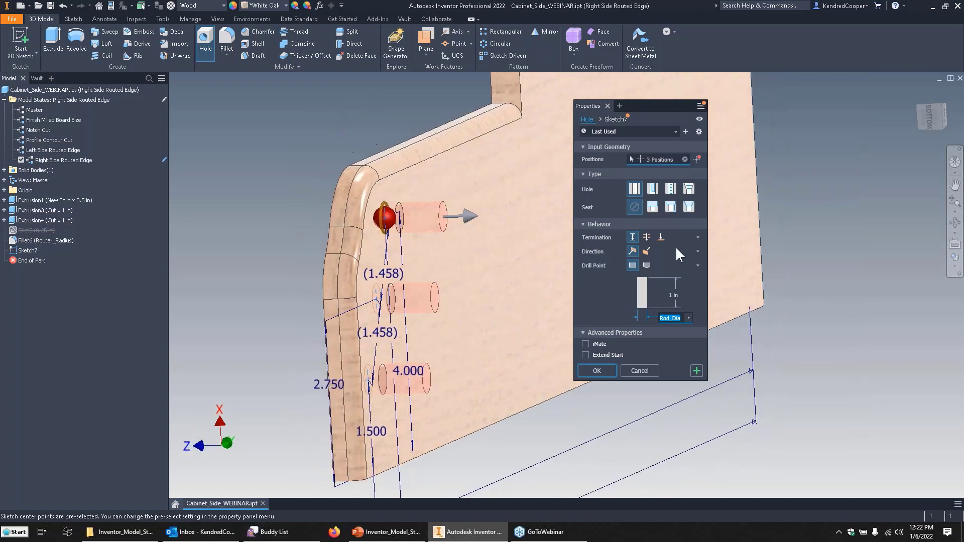
{"action": "left_click", "coordinate": [647, 245]}
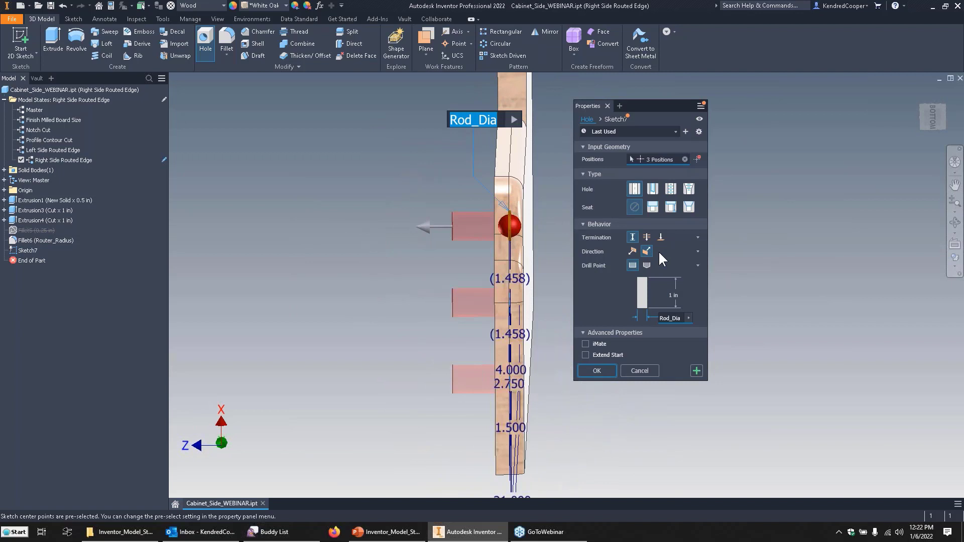
{"action": "left_click", "coordinate": [632, 250]}
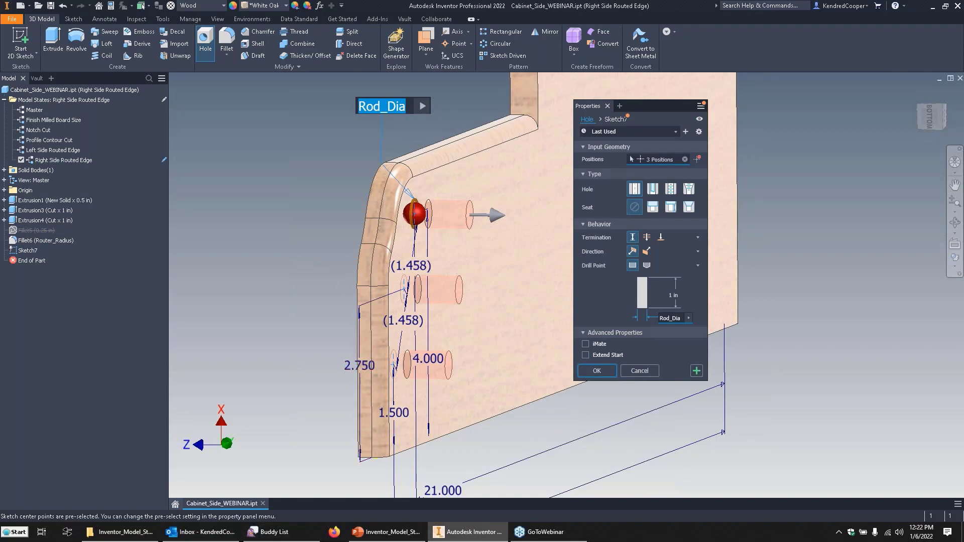
{"action": "left_click", "coordinate": [405, 291], "text": "ctrl"}
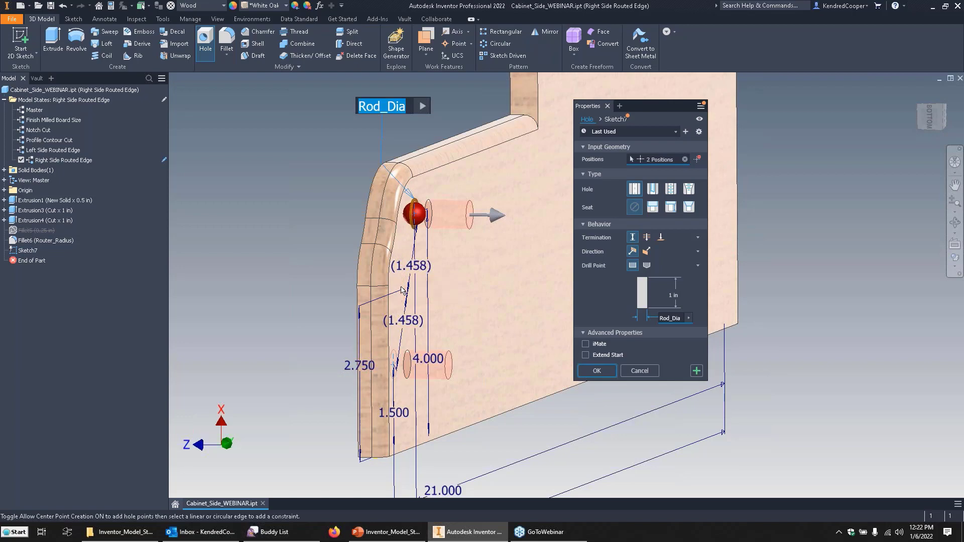
{"action": "left_click", "coordinate": [398, 364], "text": "ctrl"}
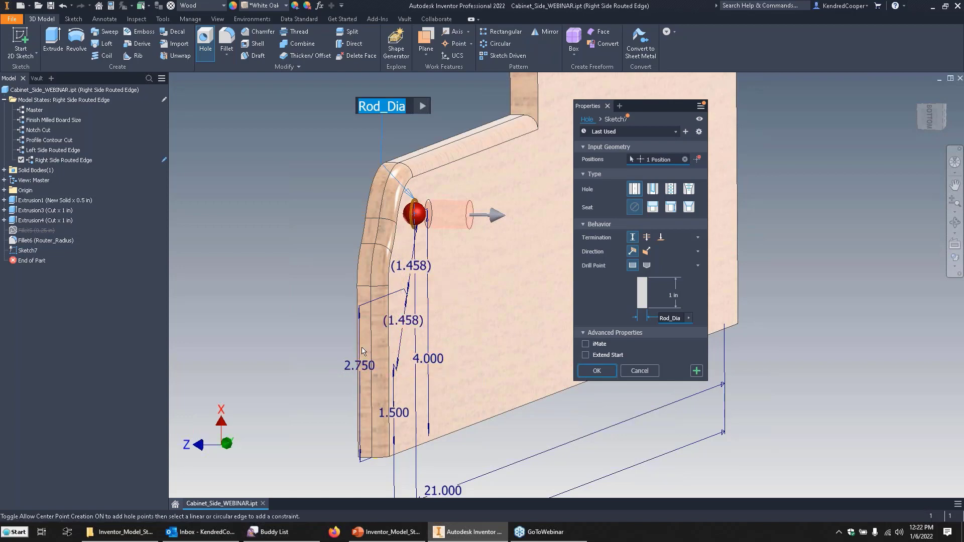
{"action": "scroll", "coordinate": [288, 203], "scroll_direction": "up", "scroll_amount": 3}
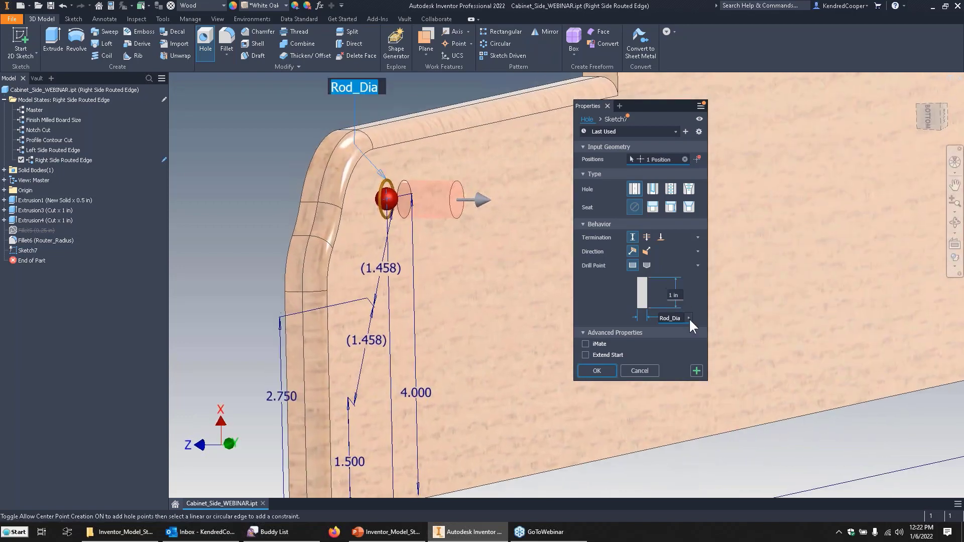
{"action": "left_click", "coordinate": [596, 370]}
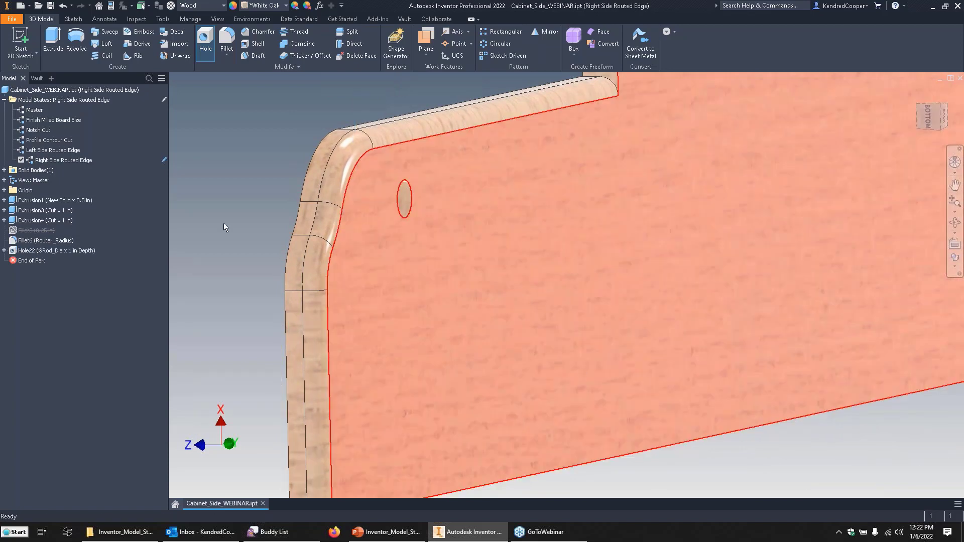
Share Sketch7 from beneath the new hole feature for reuse by further holes.
{"action": "left_click", "coordinate": [4, 250]}
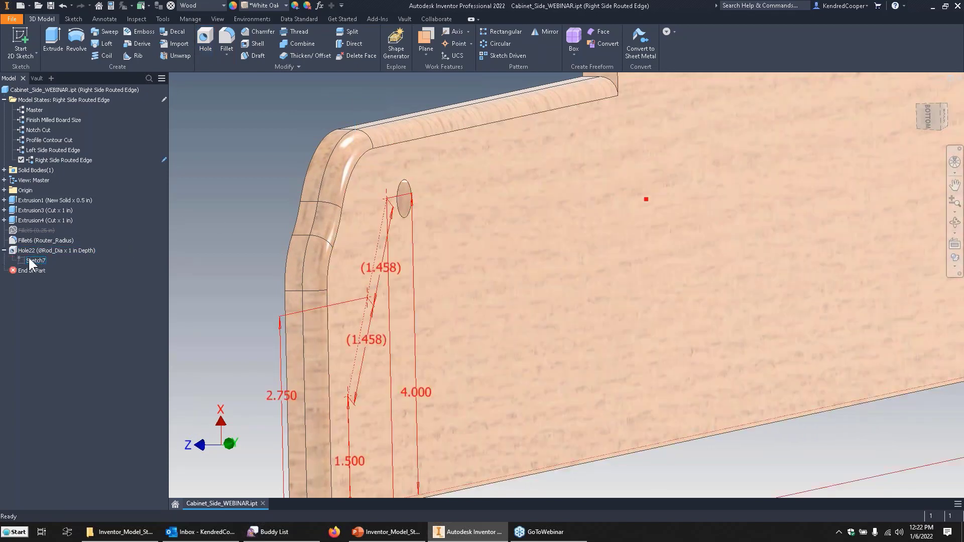
{"action": "right_click", "coordinate": [29, 258]}
{"action": "left_click", "coordinate": [70, 307]}
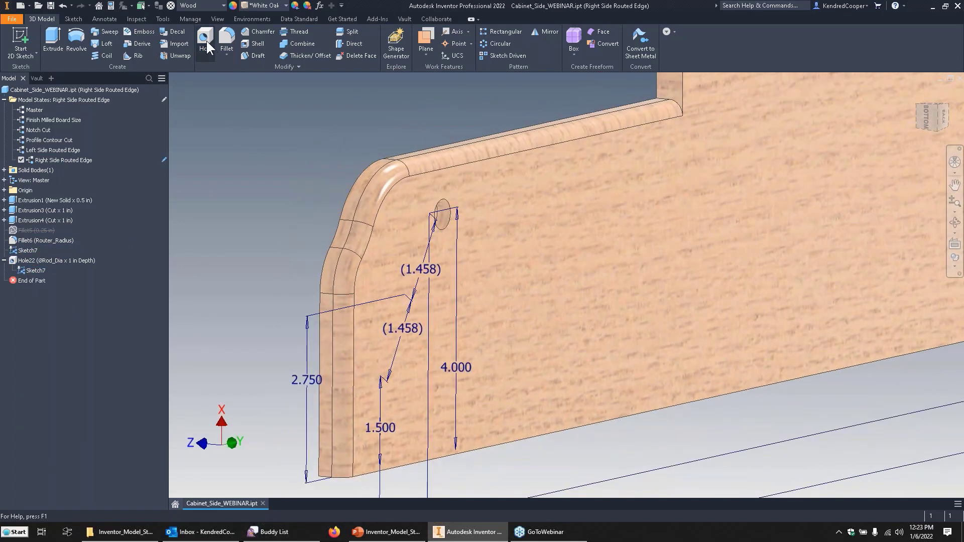
{"action": "left_click", "coordinate": [206, 39]}
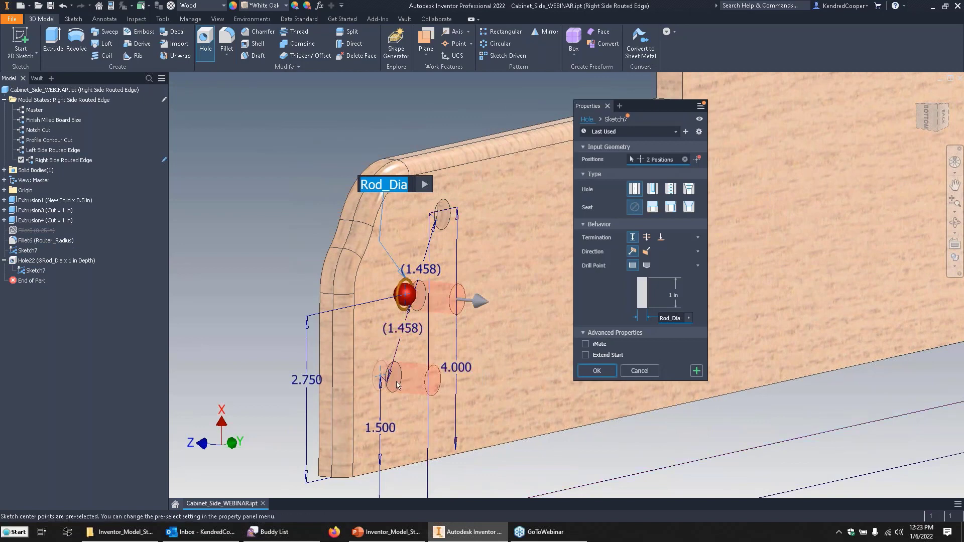
{"action": "left_click", "coordinate": [379, 384]}
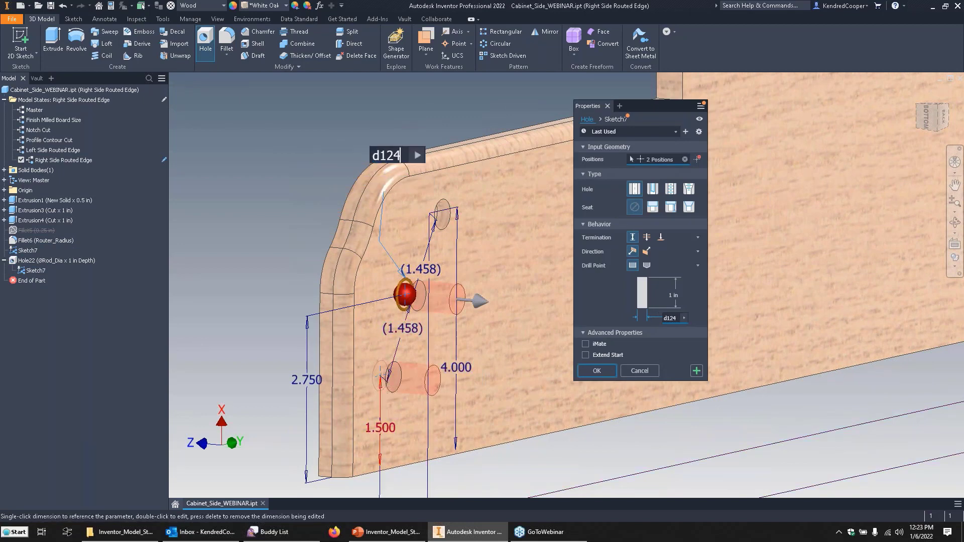
{"action": "left_click", "coordinate": [456, 364]}
{"action": "key", "text": "Escape"}
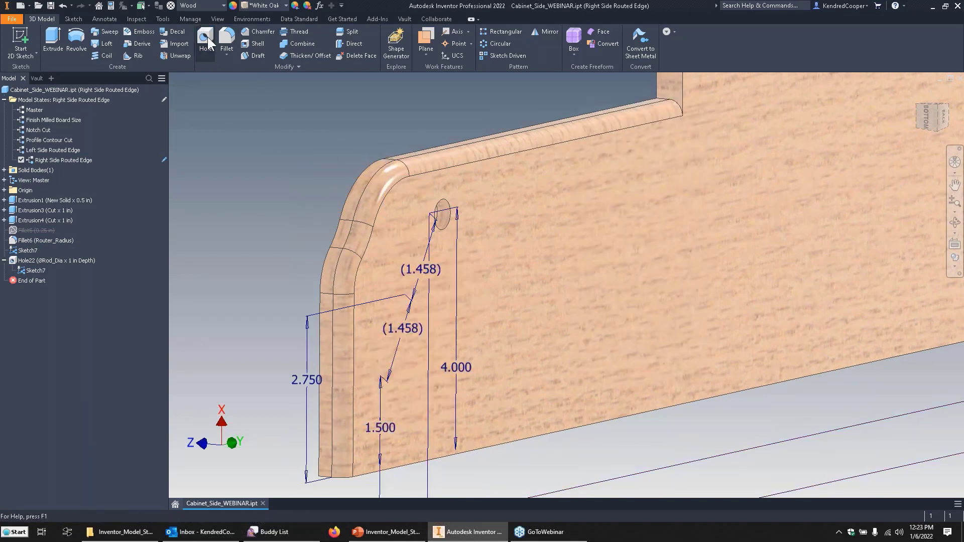
Create two separate Rod_Dia holes, 1 in deep, first at Sketch7's middle center point and then at its lowest one.
{"action": "left_click", "coordinate": [206, 39]}
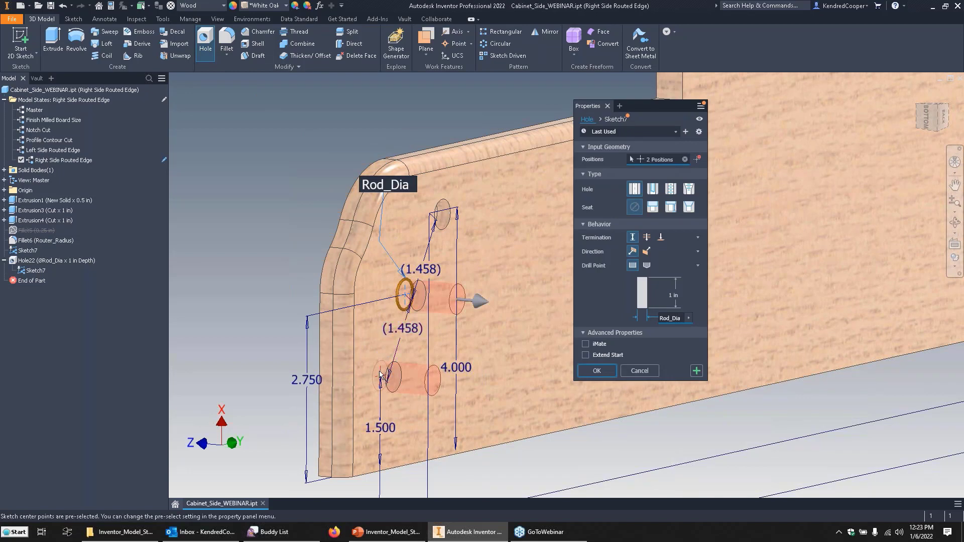
{"action": "left_click", "coordinate": [381, 375], "text": "ctrl"}
{"action": "left_click", "coordinate": [696, 370]}
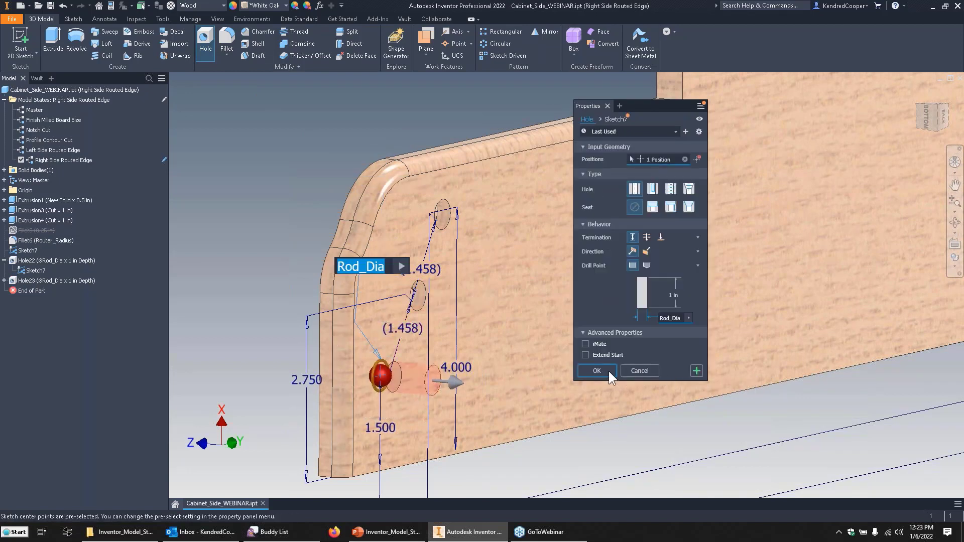
{"action": "left_click", "coordinate": [698, 372]}
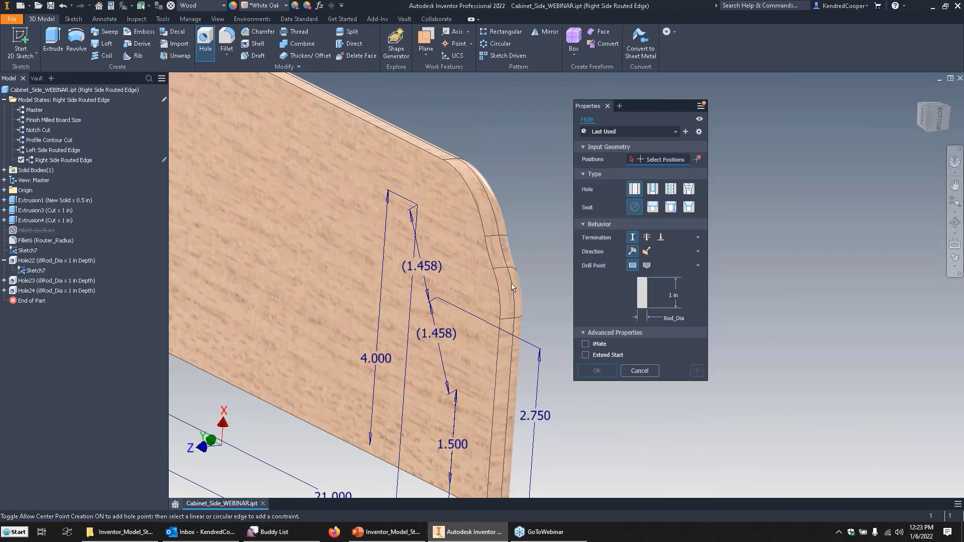
Create a Rod_Dia hole, 1 in deep, from Sketch7's uppermost center point toward the board's opposite face.
{"action": "middle_click_drag", "start_coordinate": [512, 288], "coordinate": [360, 310], "text": "shift"}
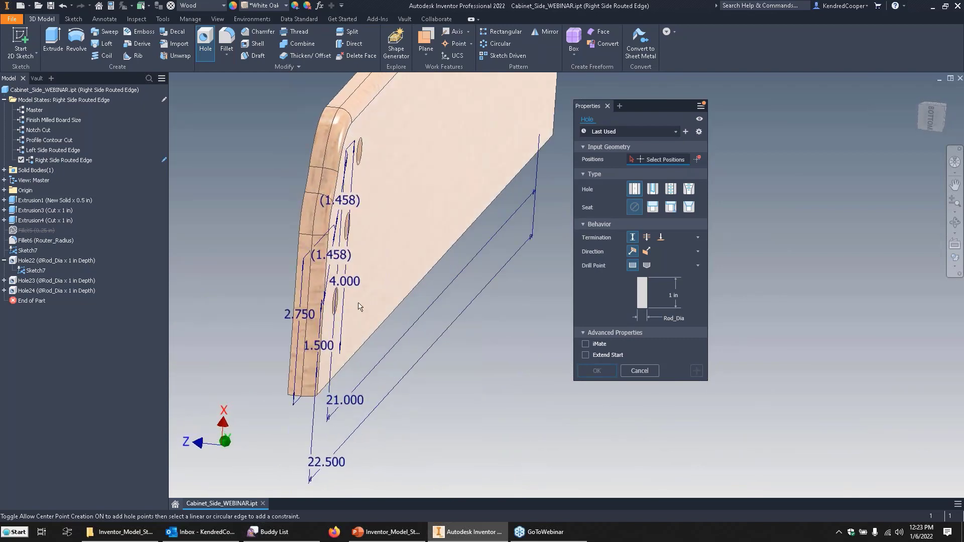
{"action": "middle_click_drag", "start_coordinate": [337, 266], "coordinate": [449, 296], "text": "shift"}
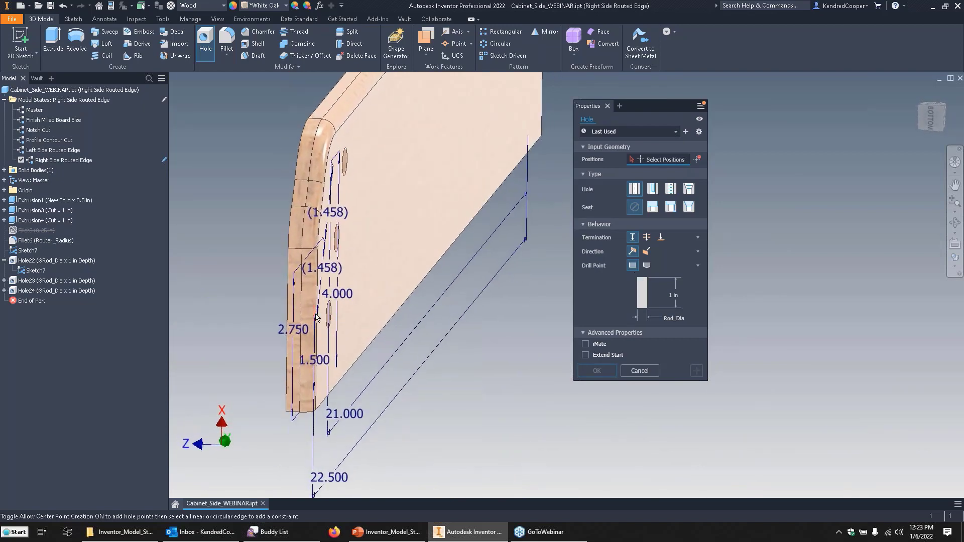
{"action": "middle_click_drag", "start_coordinate": [360, 315], "coordinate": [358, 374], "text": "shift"}
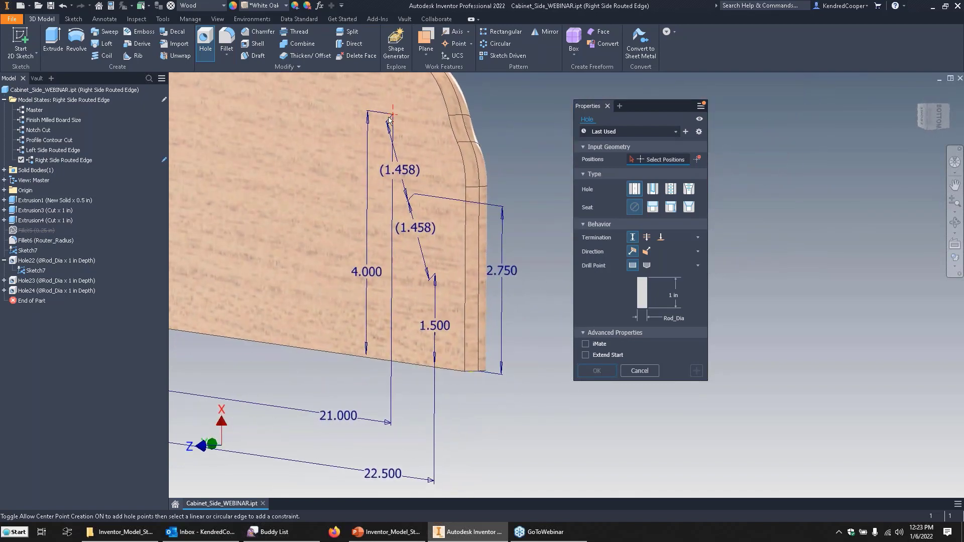
{"action": "mouse_move", "coordinate": [425, 212]}
{"action": "middle_mouse_down", "text": "shift"}
{"action": "mouse_move", "coordinate": [386, 134]}
{"action": "mouse_move", "coordinate": [429, 244]}
{"action": "mouse_move", "coordinate": [375, 155]}
{"action": "middle_mouse_up", "text": "shift"}
{"action": "left_click", "coordinate": [387, 134]}
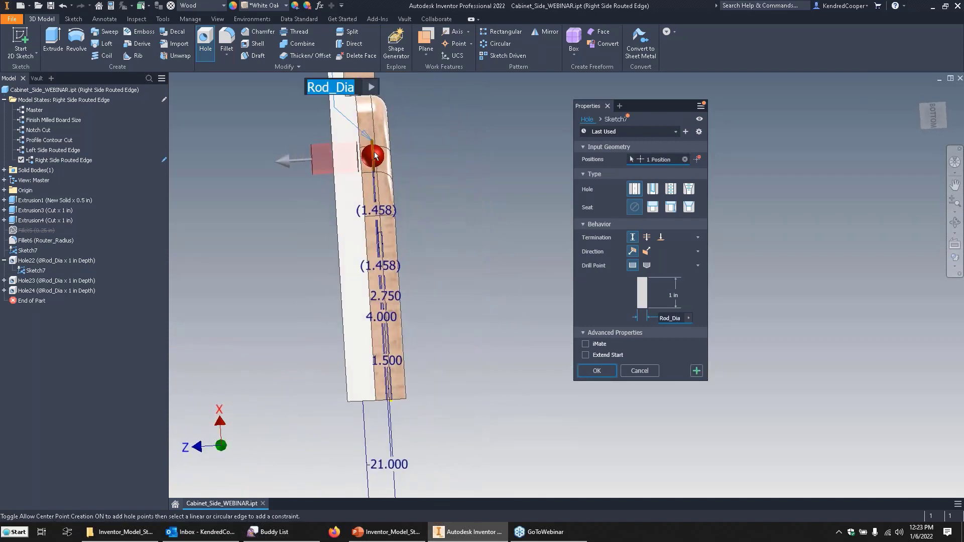
{"action": "left_click", "coordinate": [633, 250]}
{"action": "left_click", "coordinate": [648, 251]}
{"action": "left_click", "coordinate": [696, 370]}
Create separate 1 in deep Rod_Dia holes toward the opposite face at Sketch7's middle and lowest points, then collapse the first hole's browser entry.
{"action": "middle_click_drag", "start_coordinate": [470, 257], "coordinate": [485, 359], "text": "shift"}
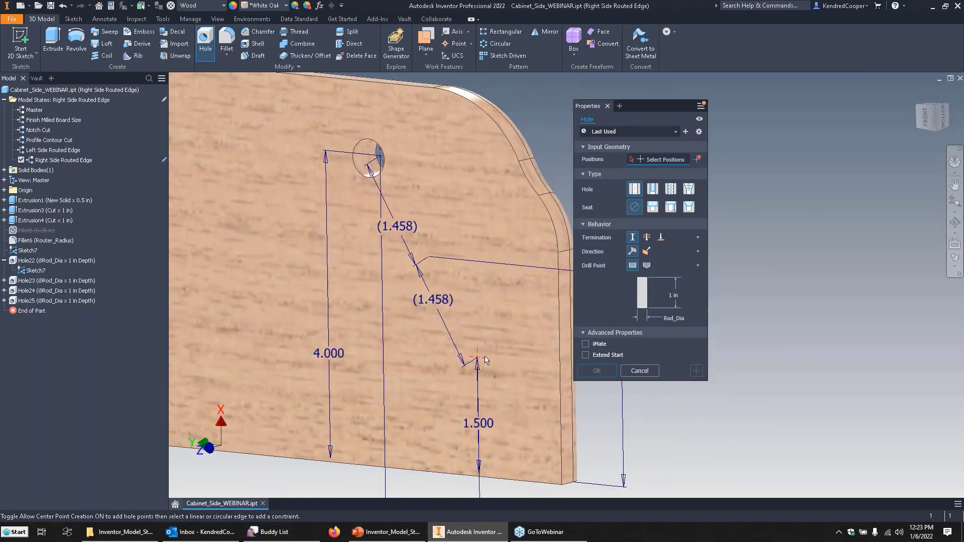
{"action": "left_click", "coordinate": [429, 257]}
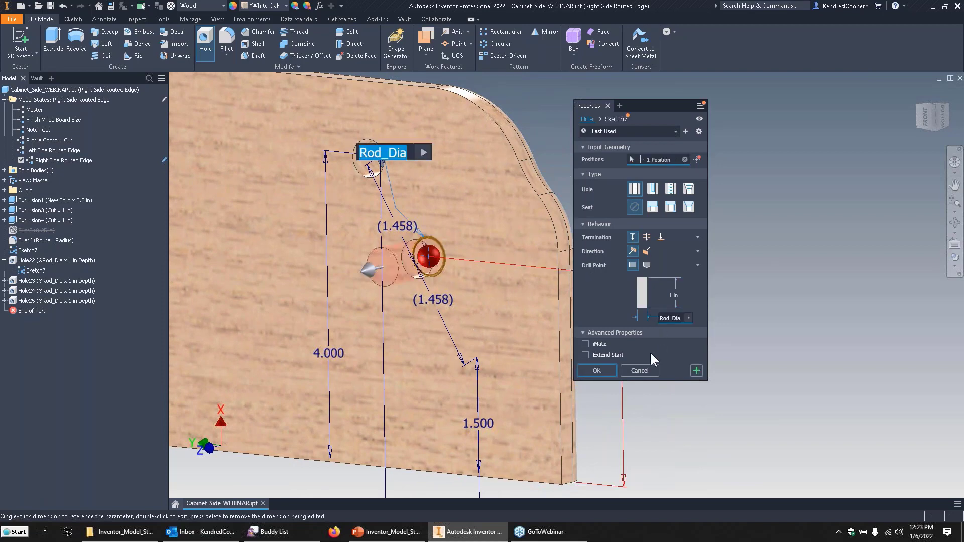
{"action": "middle_click_drag", "start_coordinate": [559, 176], "coordinate": [652, 178], "text": "shift"}
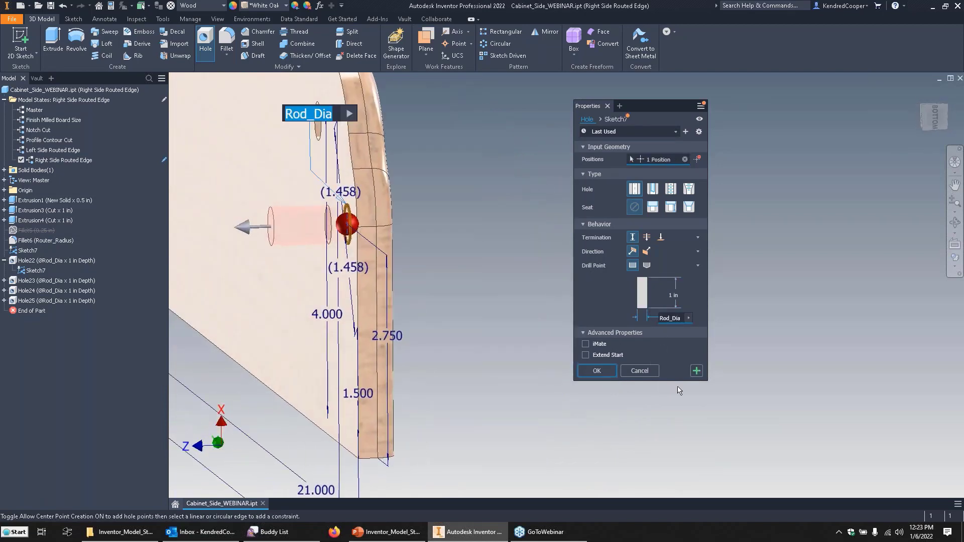
{"action": "left_click", "coordinate": [697, 371]}
{"action": "middle_click_drag", "start_coordinate": [560, 351], "coordinate": [293, 250], "text": "shift"}
{"action": "left_click", "coordinate": [472, 306]}
{"action": "left_click", "coordinate": [589, 370]}
{"action": "scroll", "coordinate": [281, 236], "scroll_direction": "up", "scroll_amount": 2}
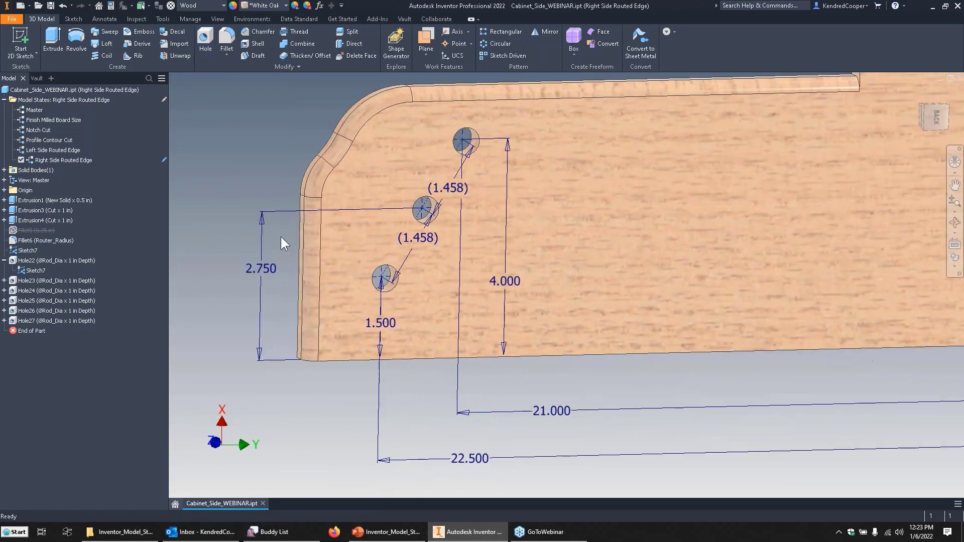
{"action": "scroll", "coordinate": [281, 236], "scroll_direction": "up", "scroll_amount": 1}
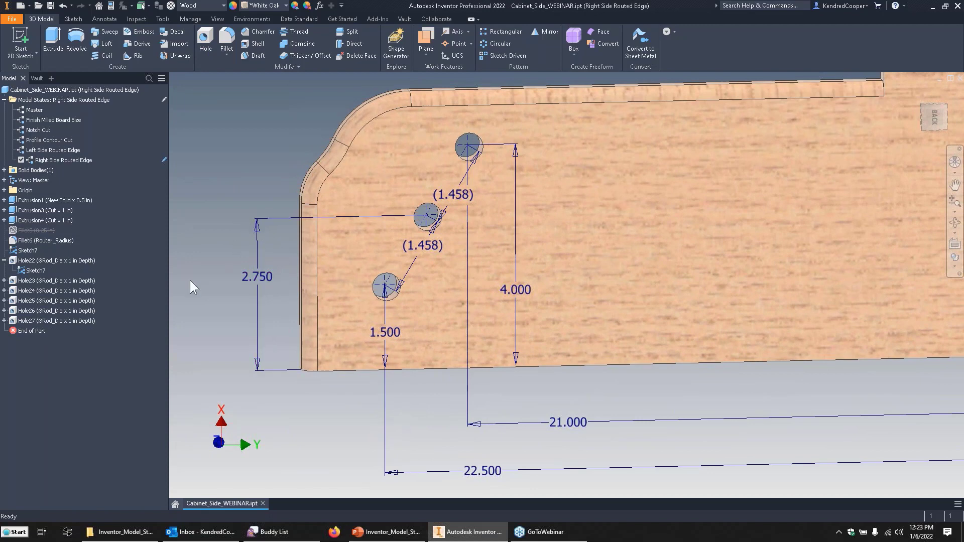
{"action": "left_click", "coordinate": [4, 260]}
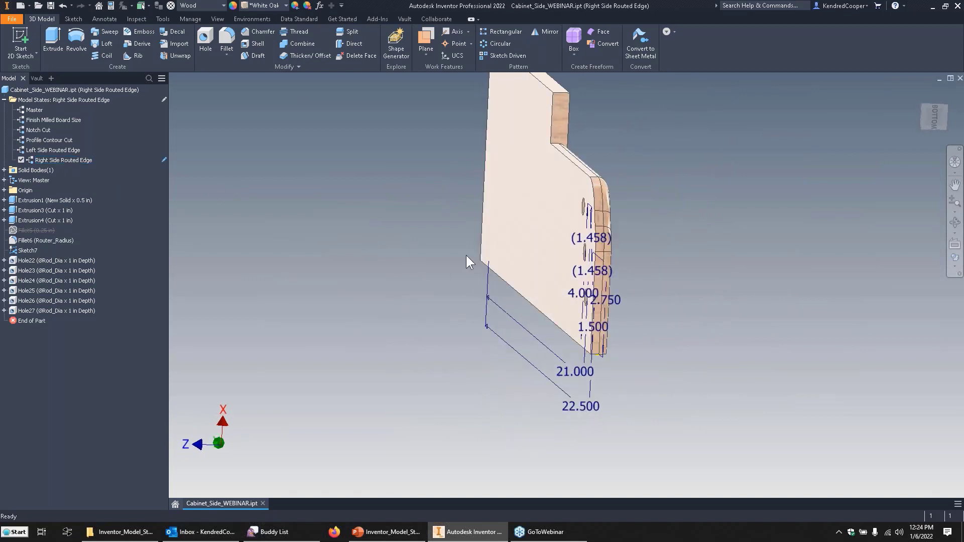
Hide Sketch7 and its dimensions in the Right Side Routed Edge model state.
{"action": "left_click", "coordinate": [532, 229]}
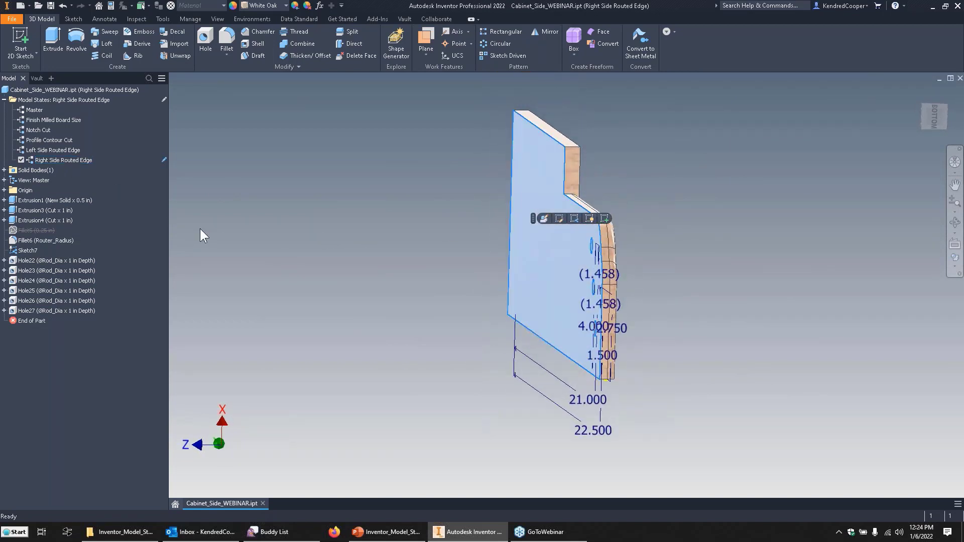
{"action": "middle_click_drag", "start_coordinate": [201, 228], "coordinate": [363, 308], "text": "shift"}
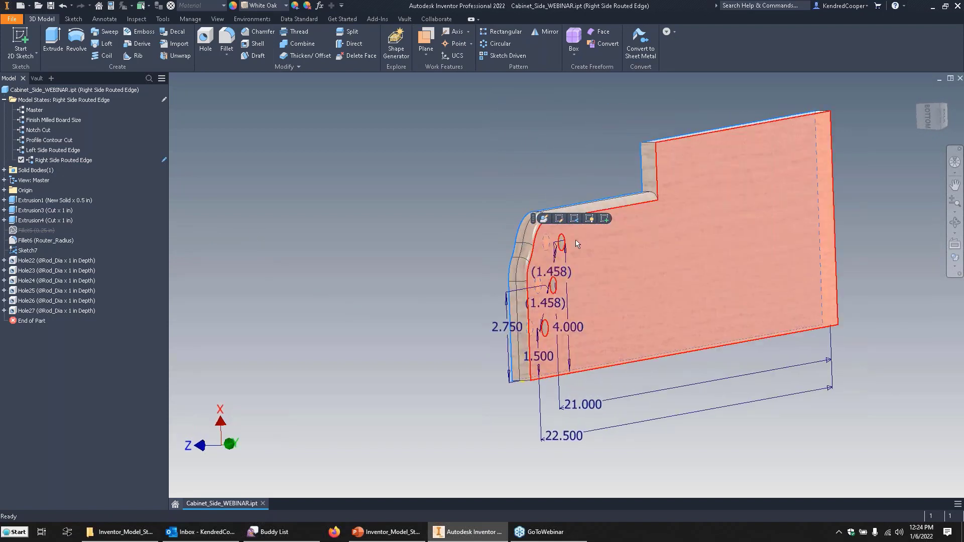
{"action": "right_click", "coordinate": [31, 249]}
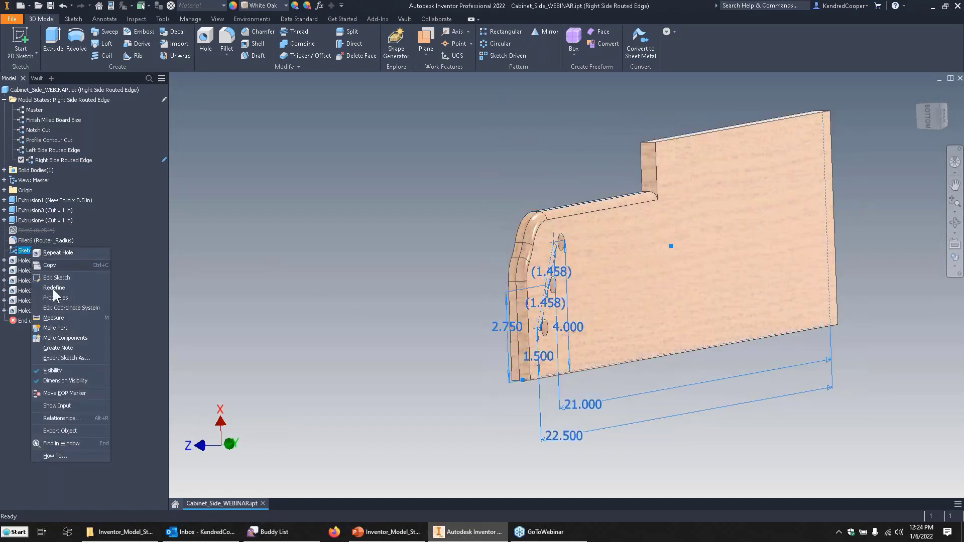
{"action": "left_click", "coordinate": [70, 374]}
{"action": "scroll", "coordinate": [386, 173], "scroll_direction": "up", "scroll_amount": 4}
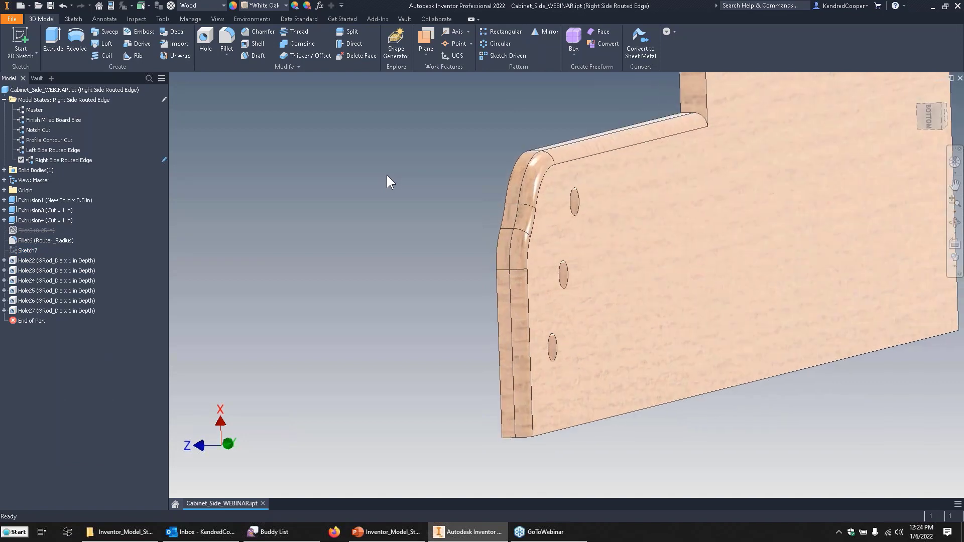
{"action": "middle_click_drag", "start_coordinate": [386, 174], "coordinate": [372, 177], "text": "shift"}
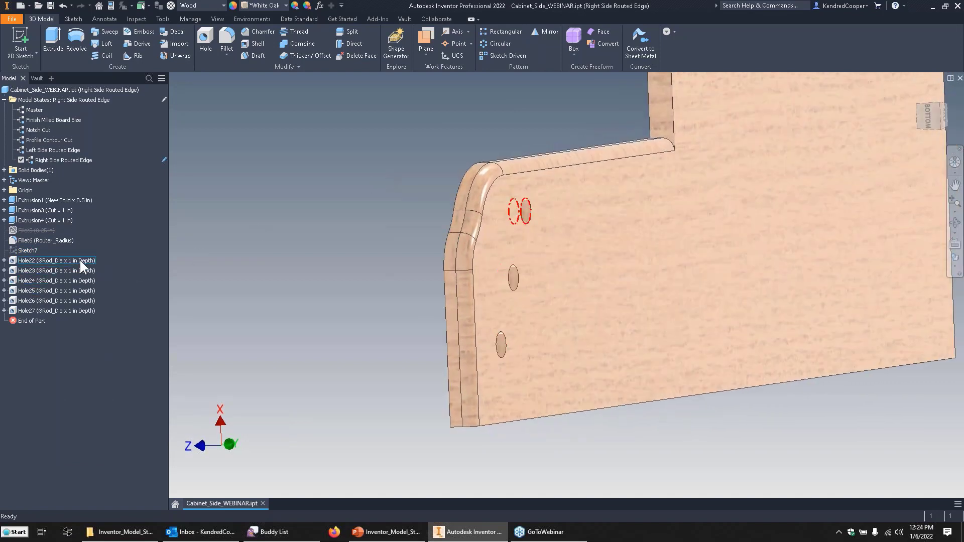
Create a new model state from Right Side Routed Edge and name it Finished Right Side.
{"action": "right_click", "coordinate": [93, 96]}
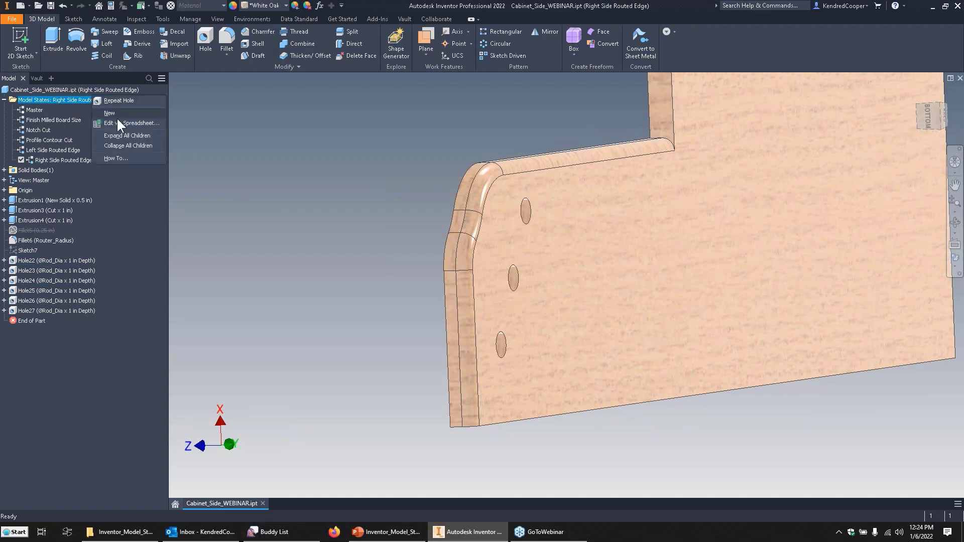
{"action": "left_click", "coordinate": [117, 117]}
{"action": "left_click", "coordinate": [53, 170]}
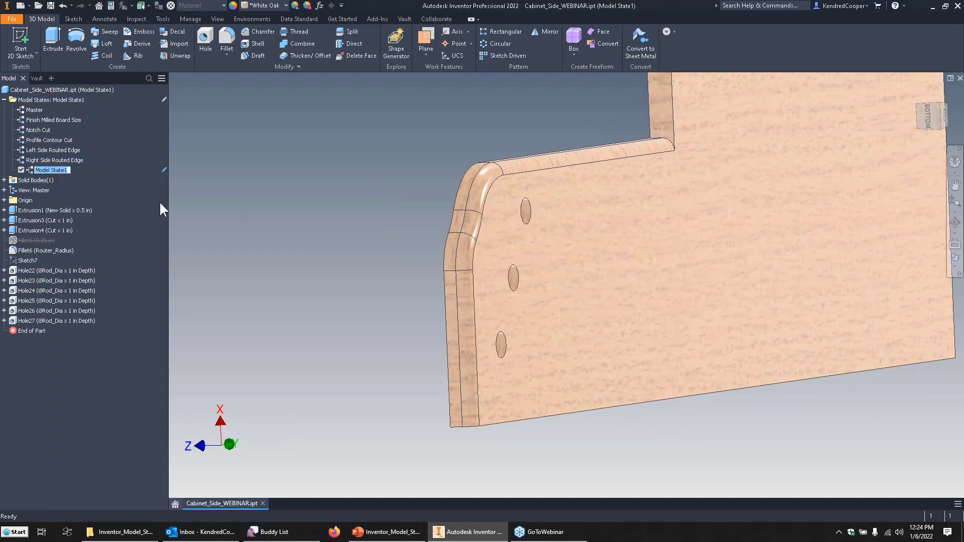
{"action": "type", "text": "Finished Right Side B"}
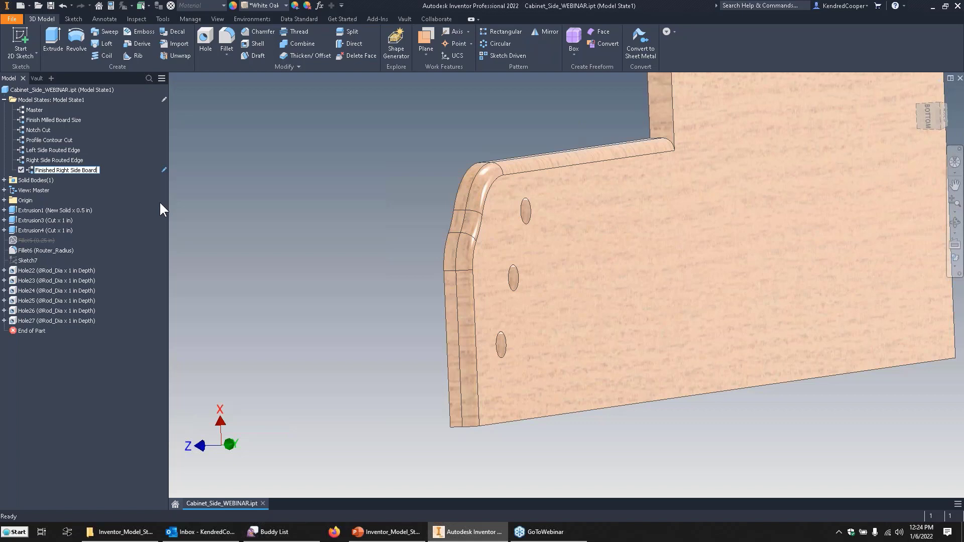
{"action": "key", "text": "BackSpace"}
{"action": "key", "text": "Return"}
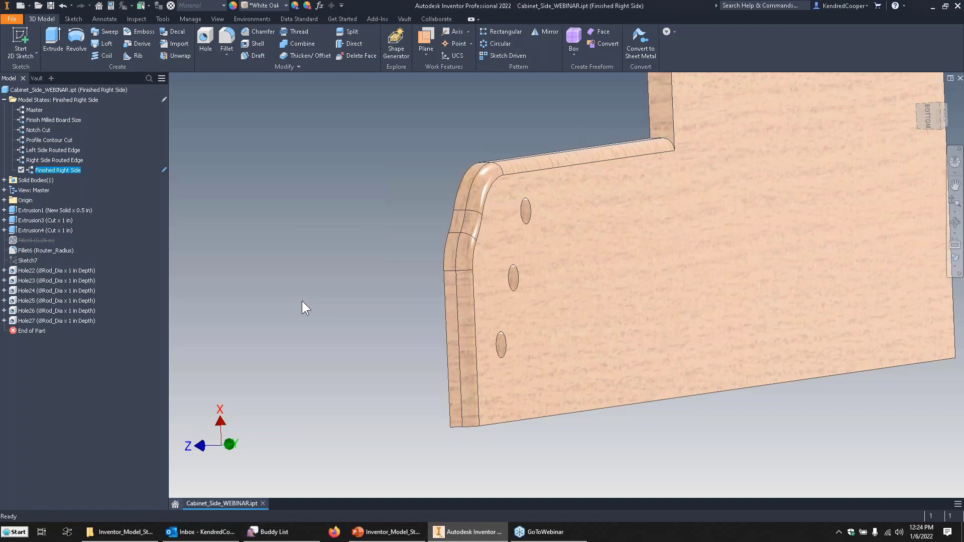
{"action": "left_click", "coordinate": [57, 269]}
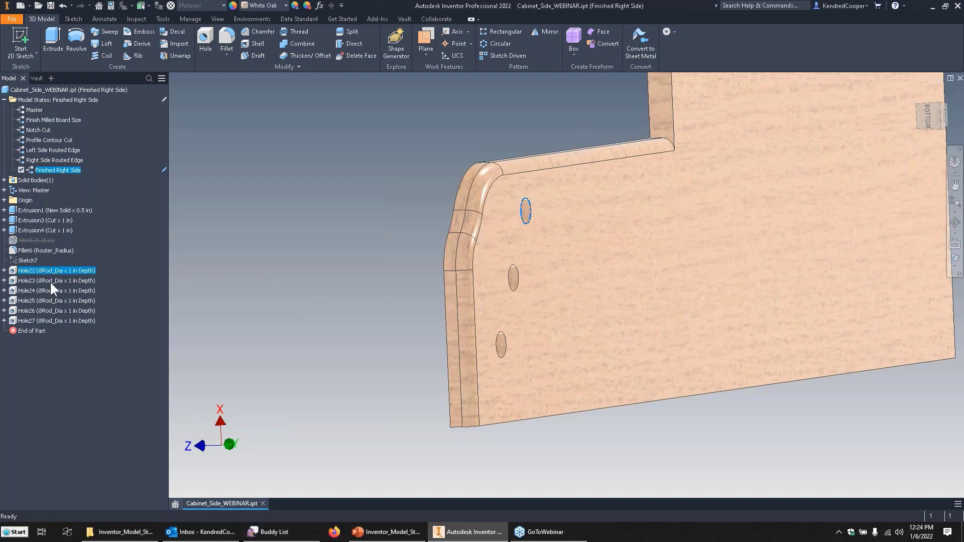
{"action": "left_click", "coordinate": [50, 281], "text": "ctrl"}
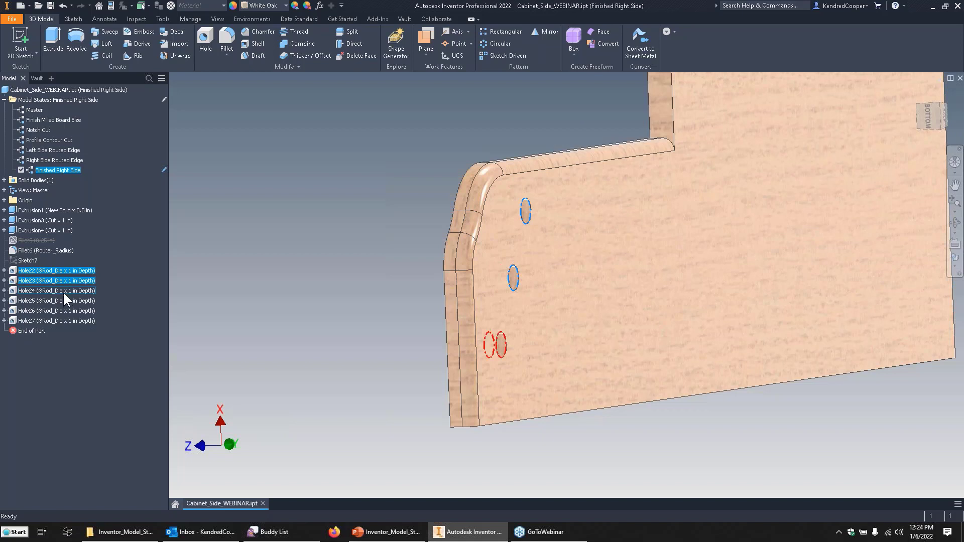
{"action": "left_click", "coordinate": [62, 291], "text": "ctrl"}
{"action": "right_click", "coordinate": [65, 293]}
{"action": "left_click", "coordinate": [279, 282]}
{"action": "right_click", "coordinate": [70, 288]}
{"action": "left_click", "coordinate": [252, 292]}
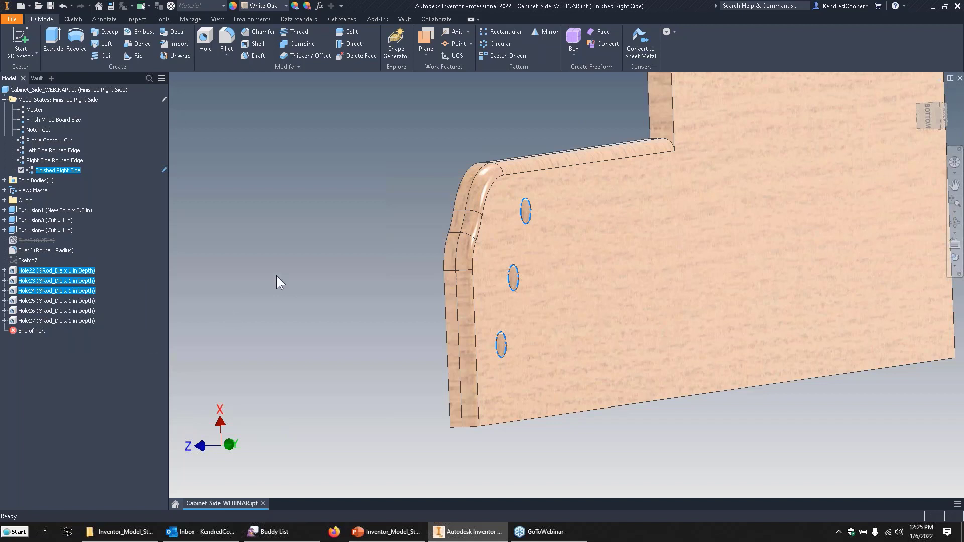
{"action": "left_click", "coordinate": [302, 243]}
Suppress Hole22, Hole23 and Hole24 one by one in the Finished Right Side model state.
{"action": "right_click", "coordinate": [57, 270]}
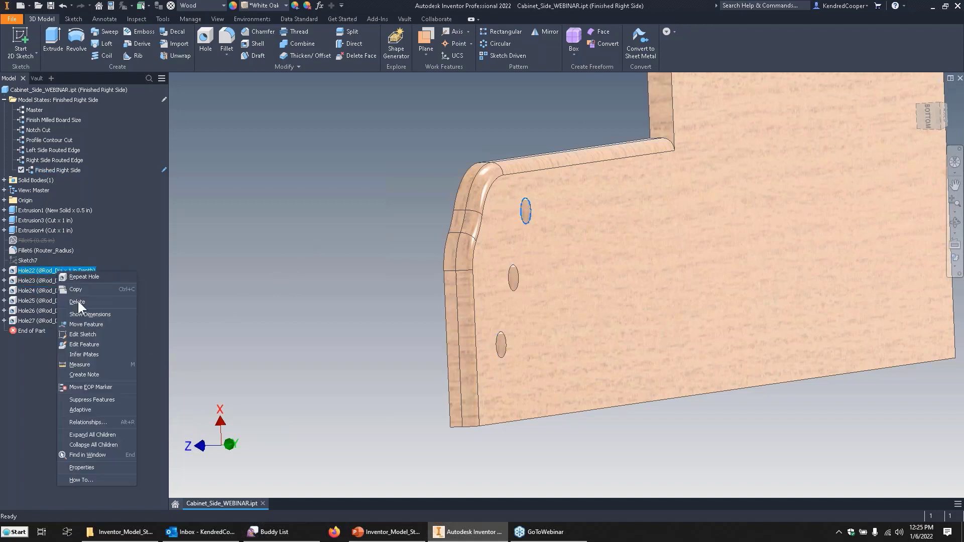
{"action": "left_click", "coordinate": [95, 399]}
{"action": "right_click", "coordinate": [63, 281]}
{"action": "left_click", "coordinate": [113, 405]}
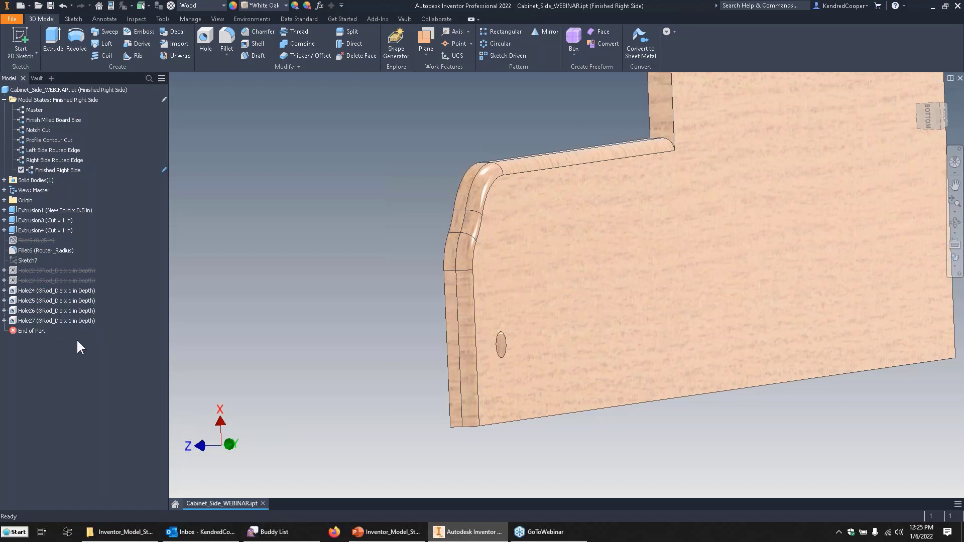
{"action": "right_click", "coordinate": [56, 291]}
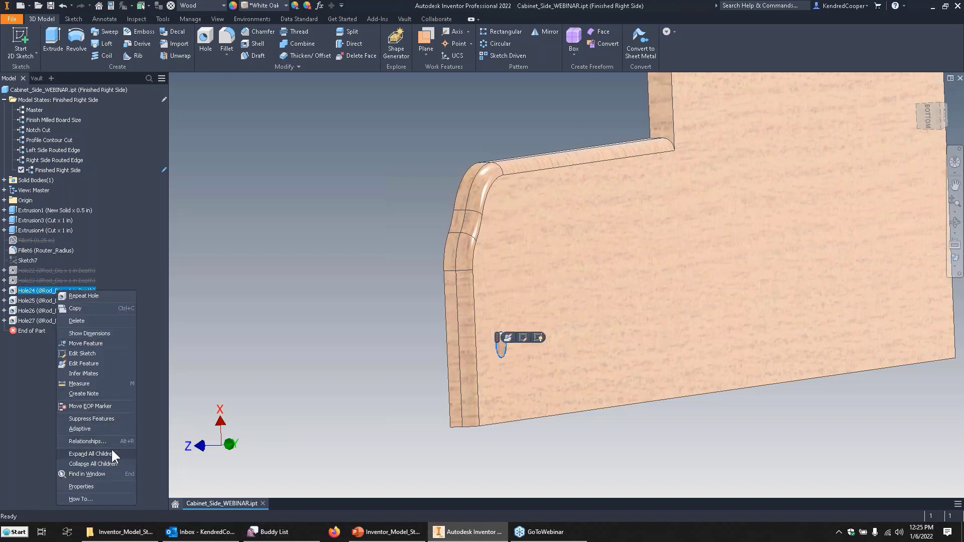
{"action": "left_click", "coordinate": [112, 419]}
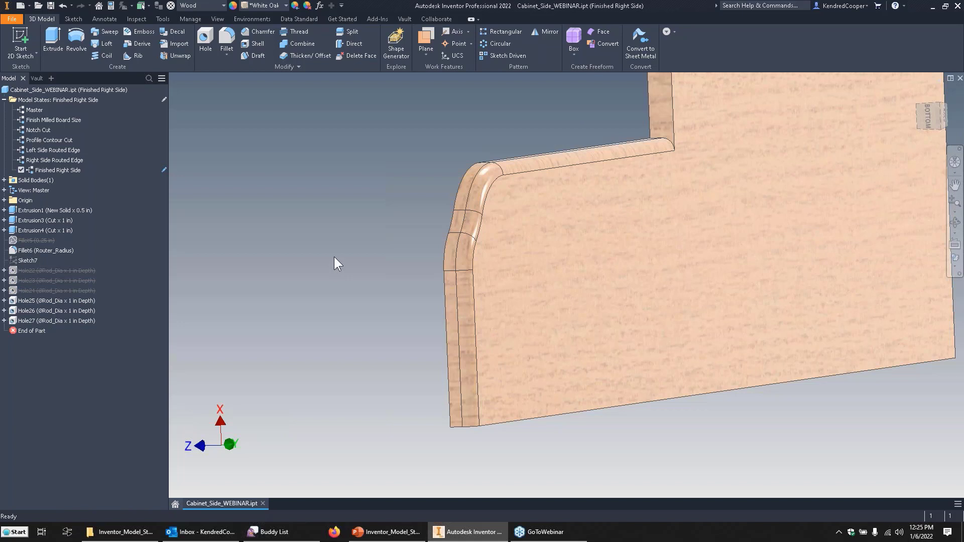
{"action": "middle_click_drag", "start_coordinate": [305, 278], "coordinate": [297, 208], "text": "shift"}
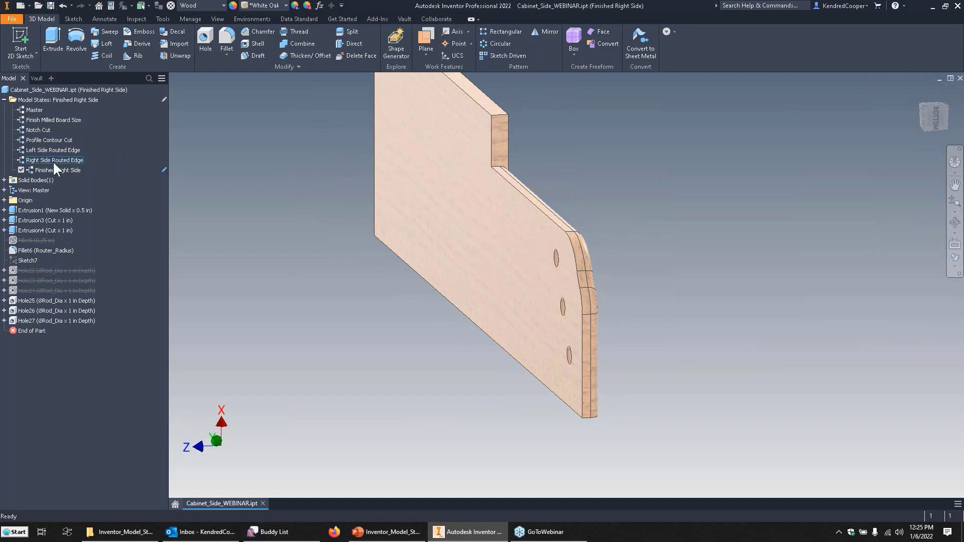
Create another new model state and name it Finished Left Side.
{"action": "right_click", "coordinate": [68, 98]}
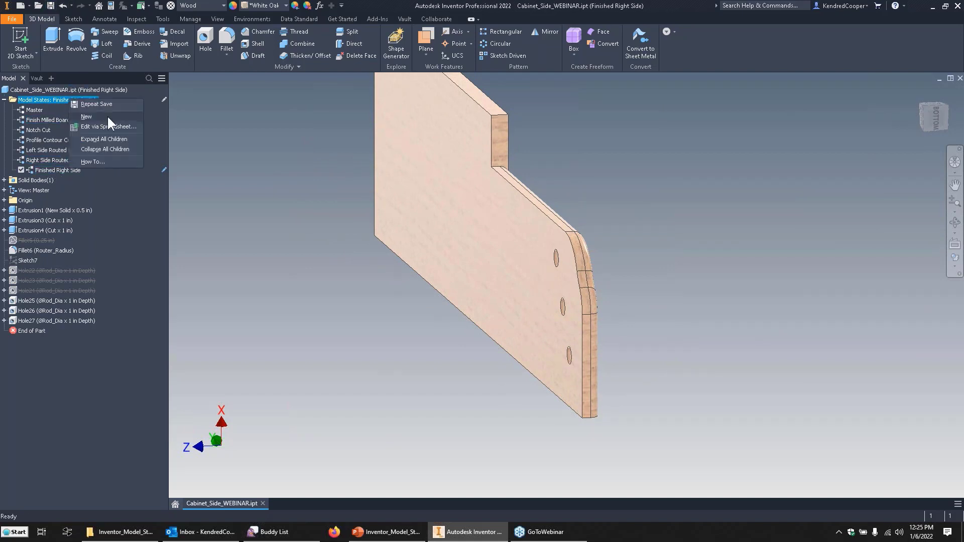
{"action": "left_click", "coordinate": [108, 117]}
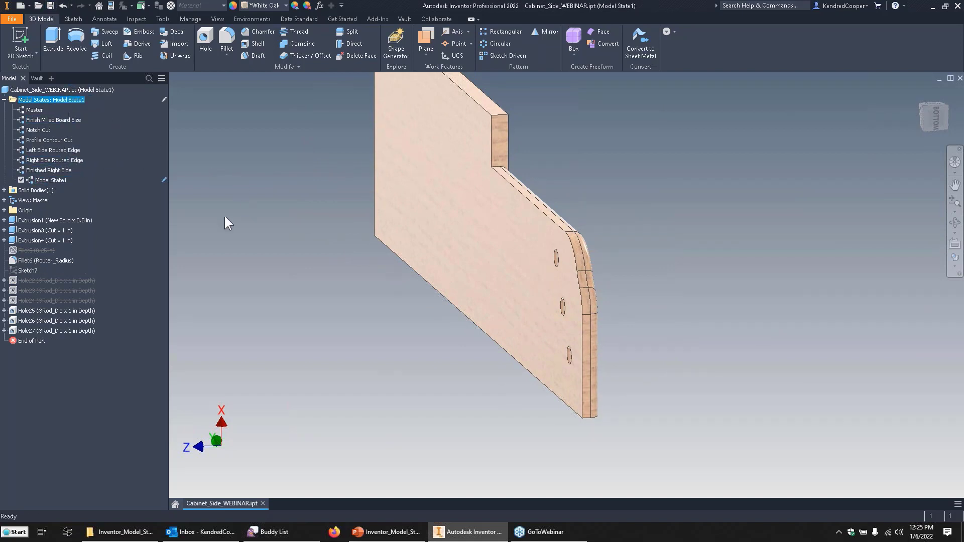
{"action": "left_click", "coordinate": [56, 181]}
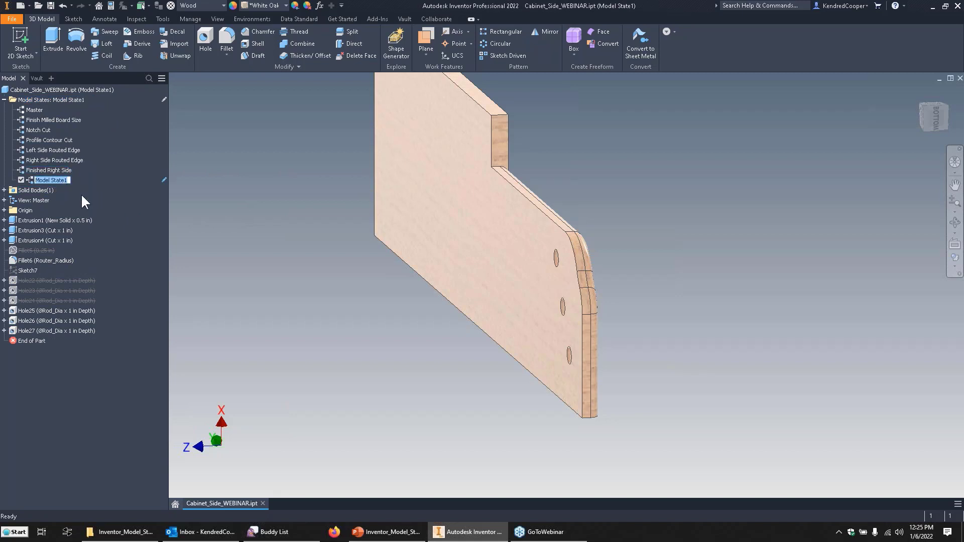
{"action": "type", "text": "Finished Left Side"}
{"action": "key", "text": "Return"}
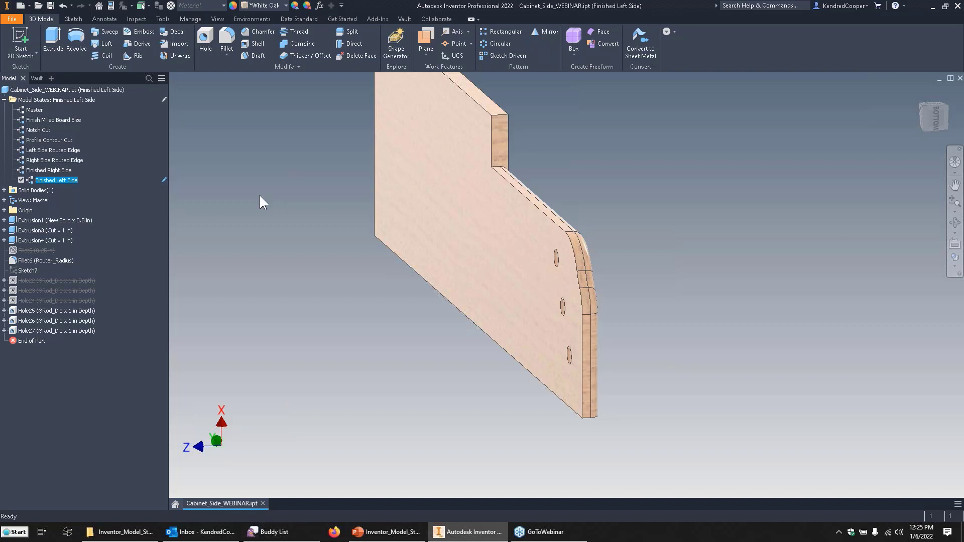
Activate the Finished Right Side model state and examine both faces of the board for rod holes.
{"action": "double_click", "coordinate": [50, 171]}
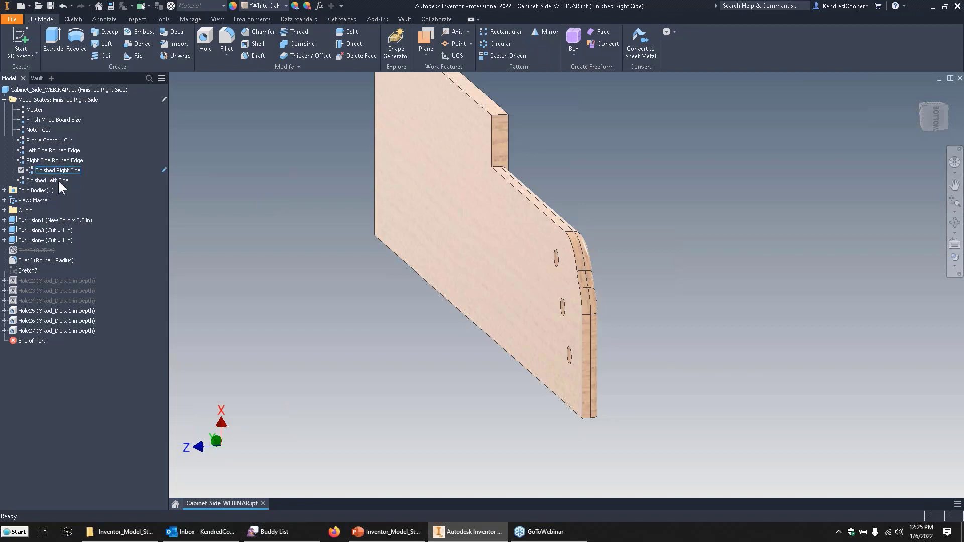
{"action": "middle_click_drag", "start_coordinate": [229, 206], "coordinate": [506, 250], "text": "shift"}
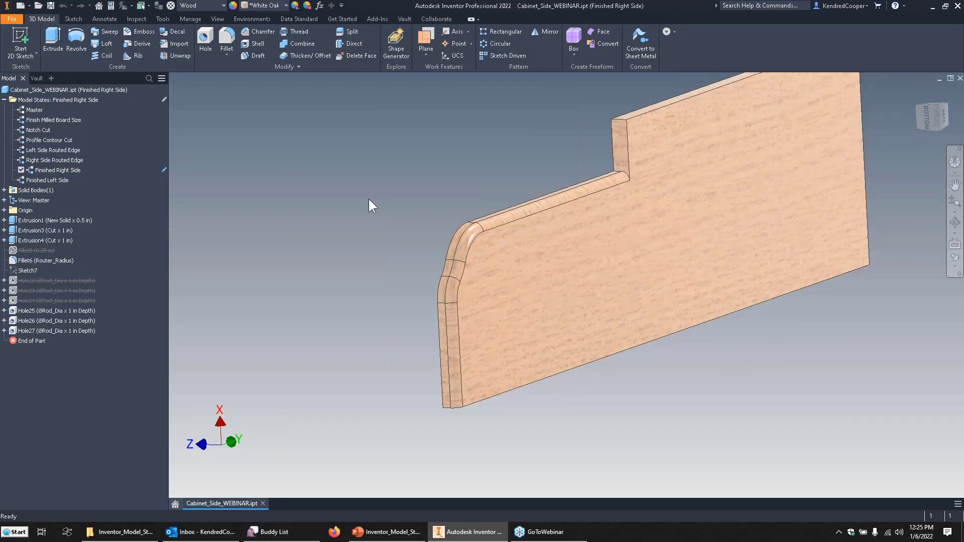
{"action": "middle_click_drag", "start_coordinate": [430, 213], "coordinate": [288, 180], "text": "shift"}
Activate the Finished Left Side model state and unsuppress Hole22, Hole23 and Hole24 together.
{"action": "double_click", "coordinate": [49, 180]}
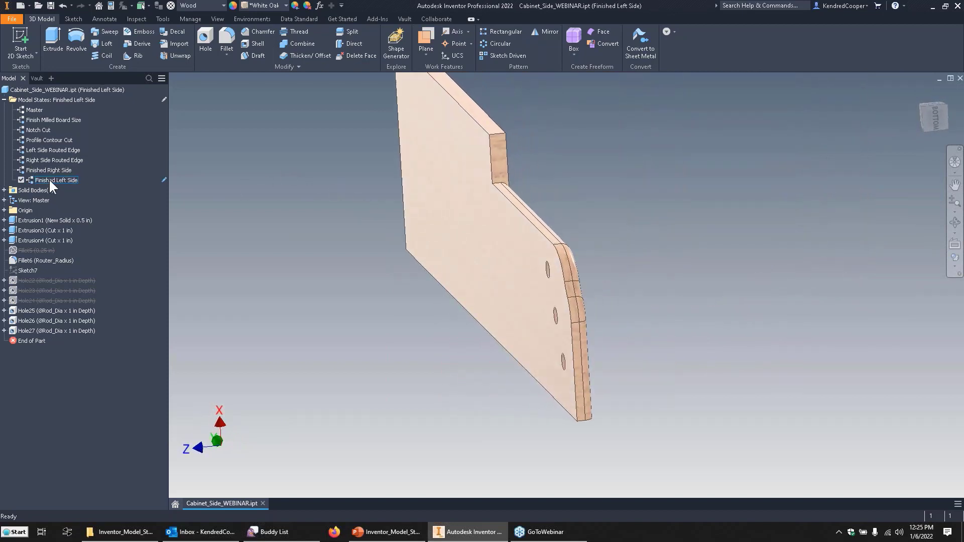
{"action": "left_click", "coordinate": [43, 280]}
{"action": "left_click", "coordinate": [44, 290], "text": "ctrl"}
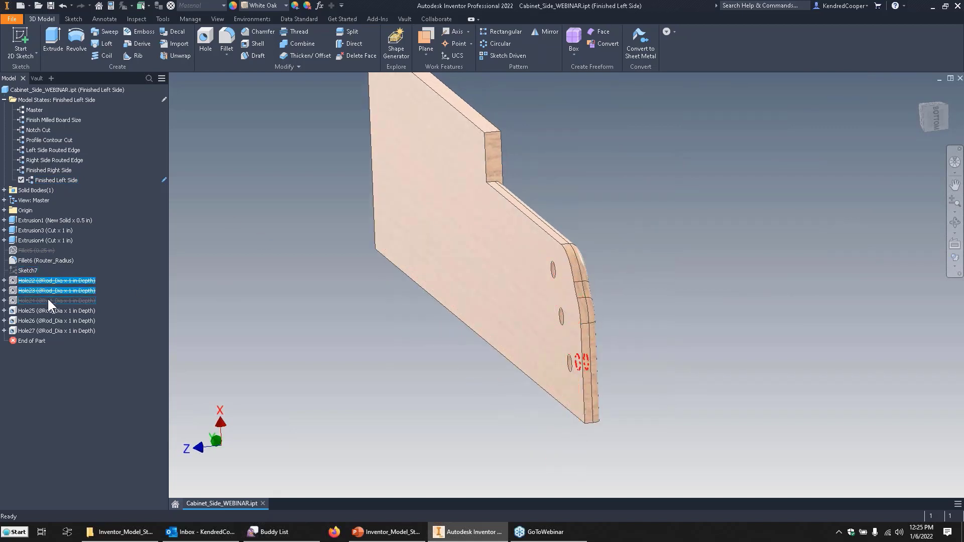
{"action": "left_click", "coordinate": [48, 300], "text": "ctrl"}
{"action": "right_click", "coordinate": [49, 301]}
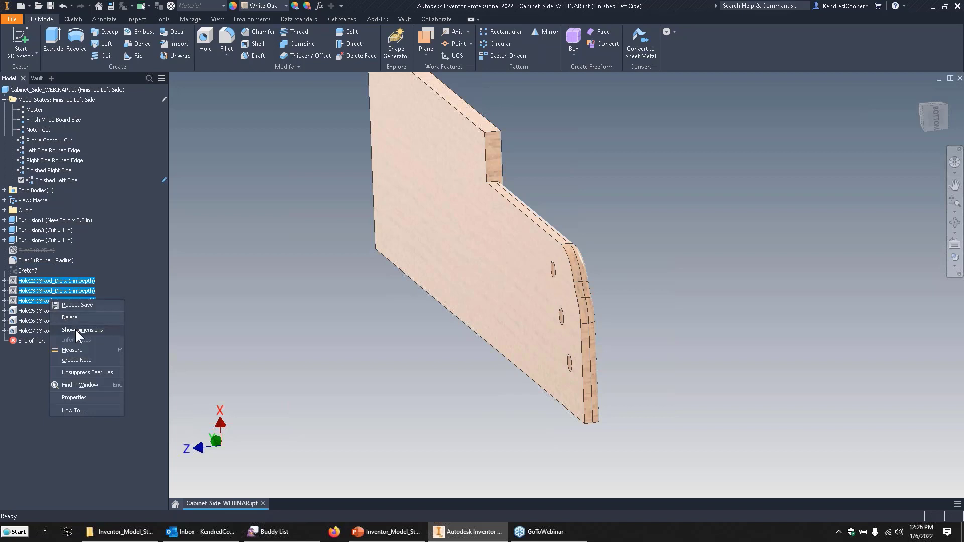
{"action": "left_click", "coordinate": [92, 372]}
Suppress Hole25, Hole26 and Hole27 together in the Finished Left Side model state.
{"action": "left_click", "coordinate": [58, 310]}
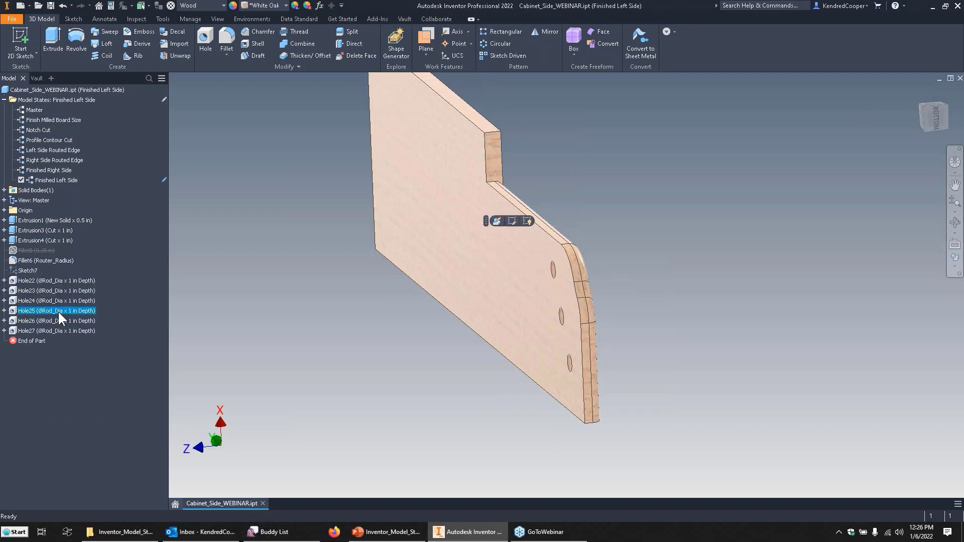
{"action": "left_click", "coordinate": [59, 321], "text": "ctrl"}
{"action": "left_click", "coordinate": [61, 328], "text": "ctrl"}
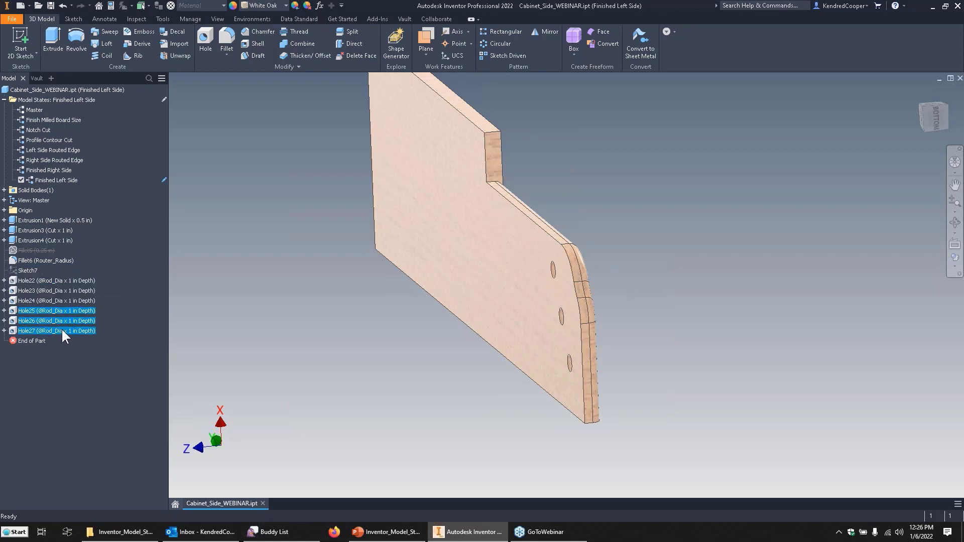
{"action": "right_click", "coordinate": [62, 328]}
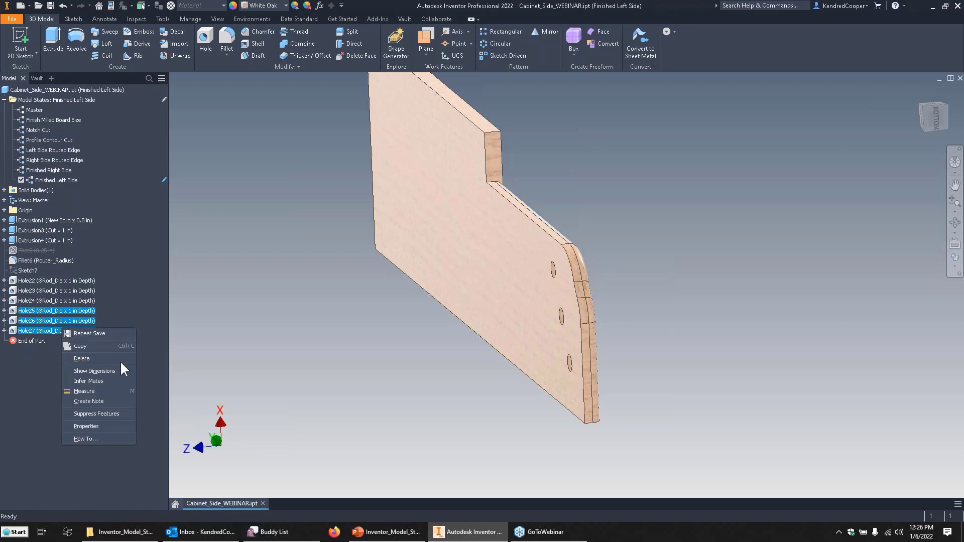
{"action": "left_click", "coordinate": [112, 415]}
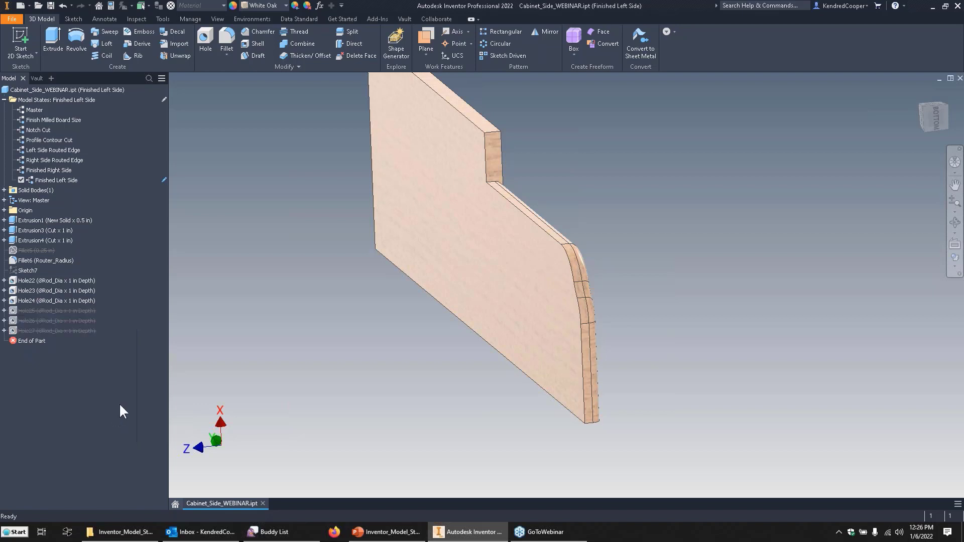
Swap the routed edge in Finished Left Side by unsuppressing the Fillet5 feature and suppressing Fillet6.
{"action": "right_click", "coordinate": [28, 250]}
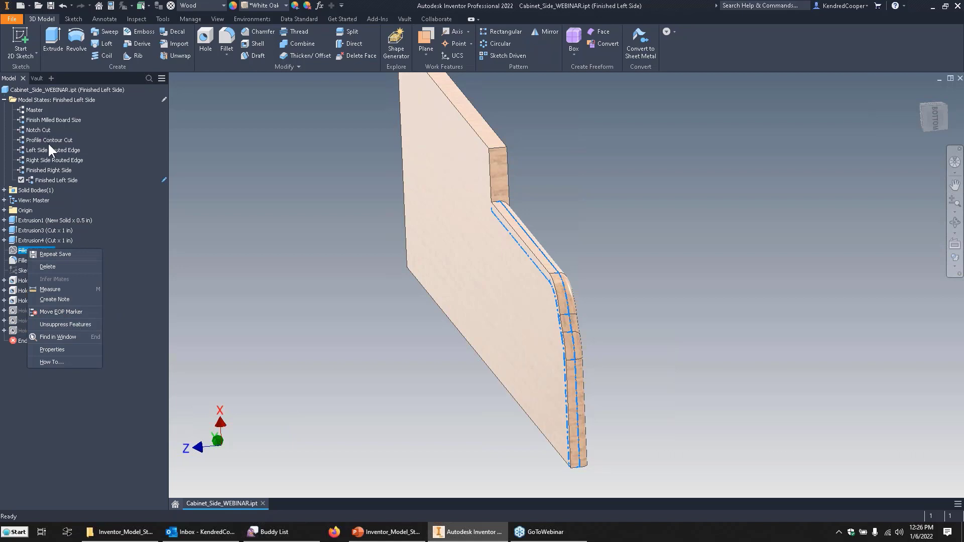
{"action": "left_click", "coordinate": [68, 324]}
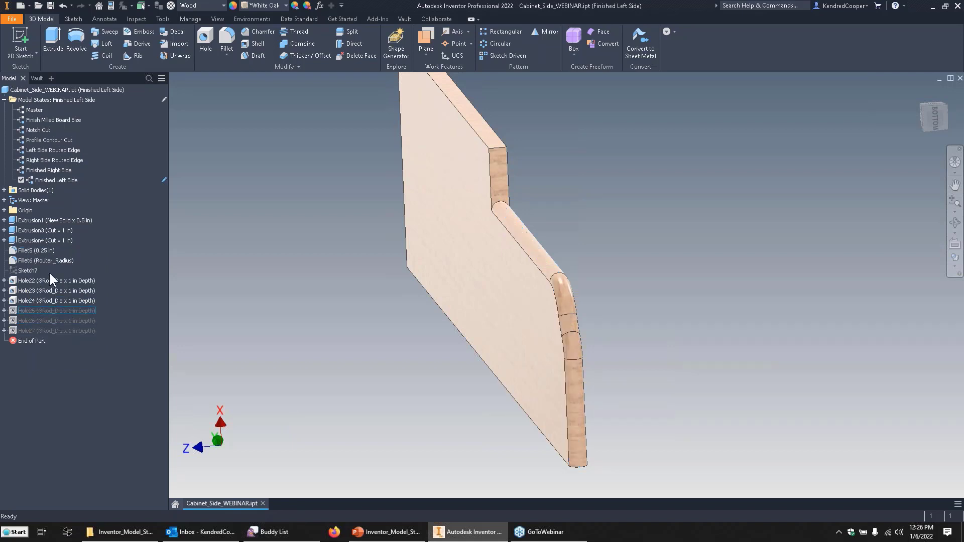
{"action": "right_click", "coordinate": [44, 259]}
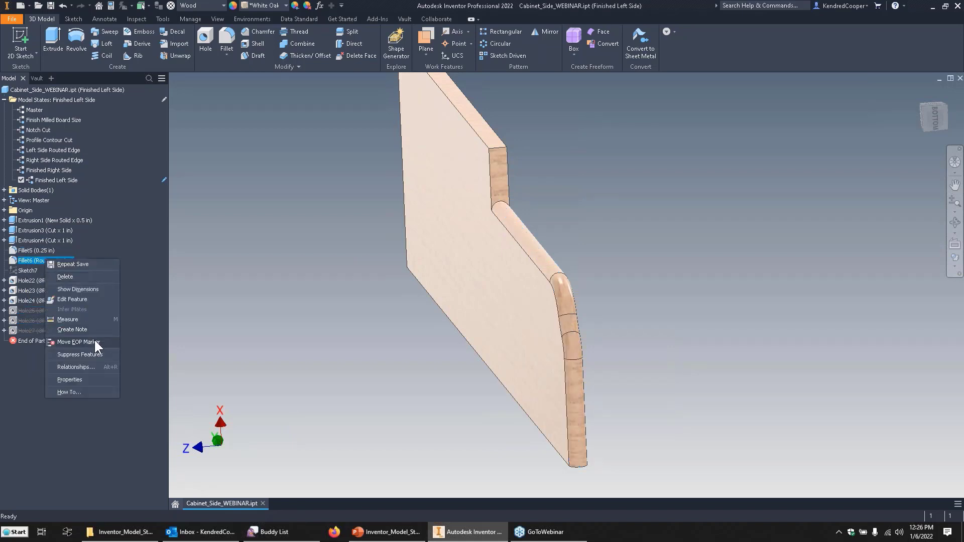
{"action": "left_click", "coordinate": [92, 354]}
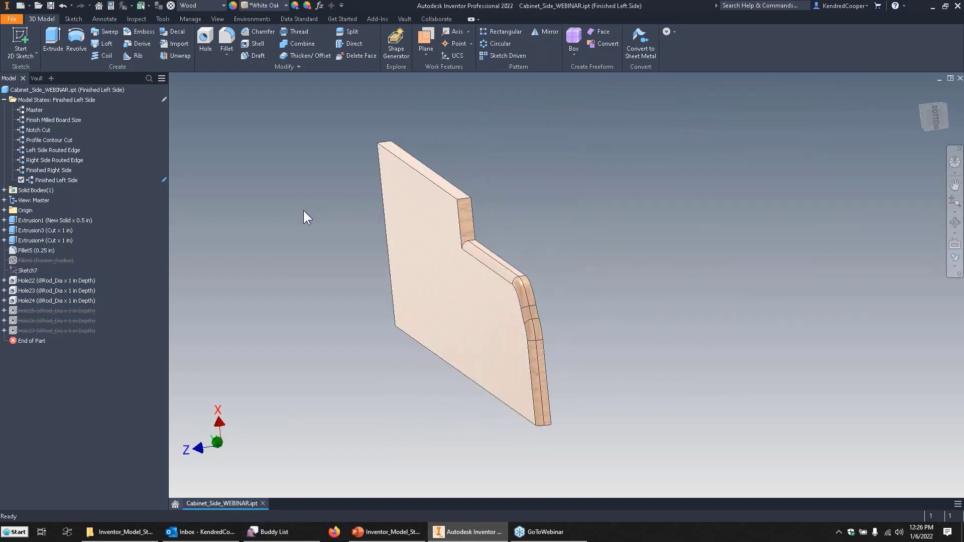
Switch back to the Finished Right Side model state to compare its holes and routed edge.
{"action": "double_click", "coordinate": [49, 171]}
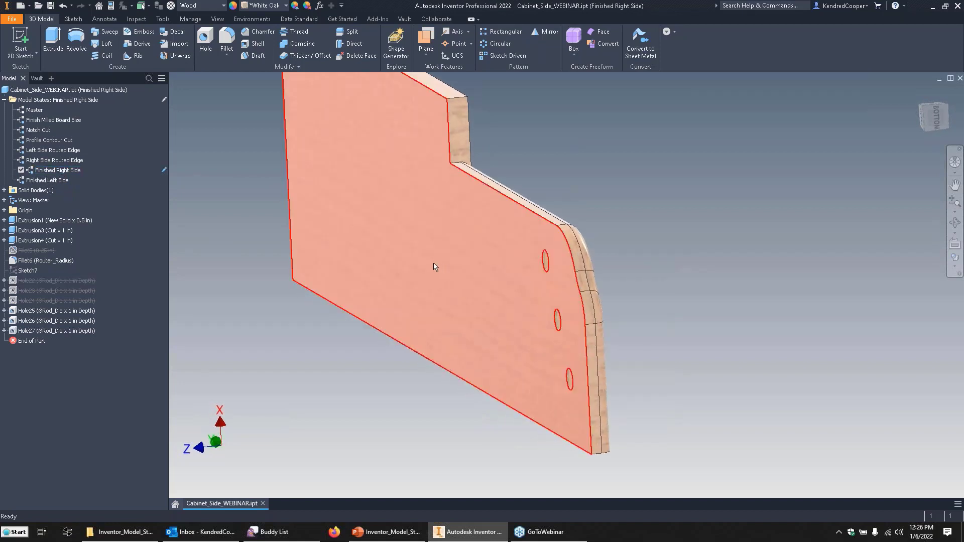
Activate the Finished Left Side model state and inspect its rod holes and routed edge from both faces.
{"action": "double_click", "coordinate": [48, 180]}
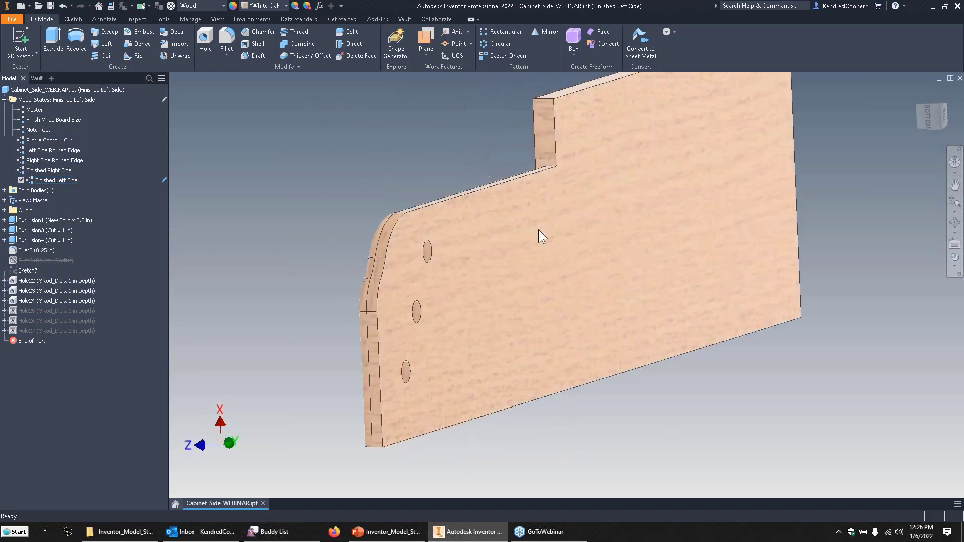
{"action": "middle_click_drag", "start_coordinate": [498, 262], "coordinate": [591, 258], "text": "shift"}
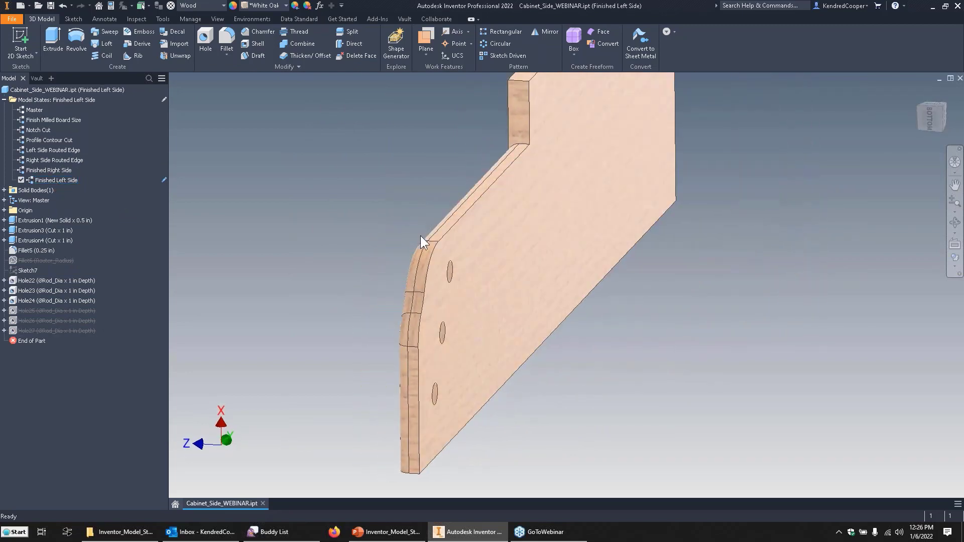
{"action": "middle_click_drag", "start_coordinate": [396, 241], "coordinate": [301, 227], "text": "shift"}
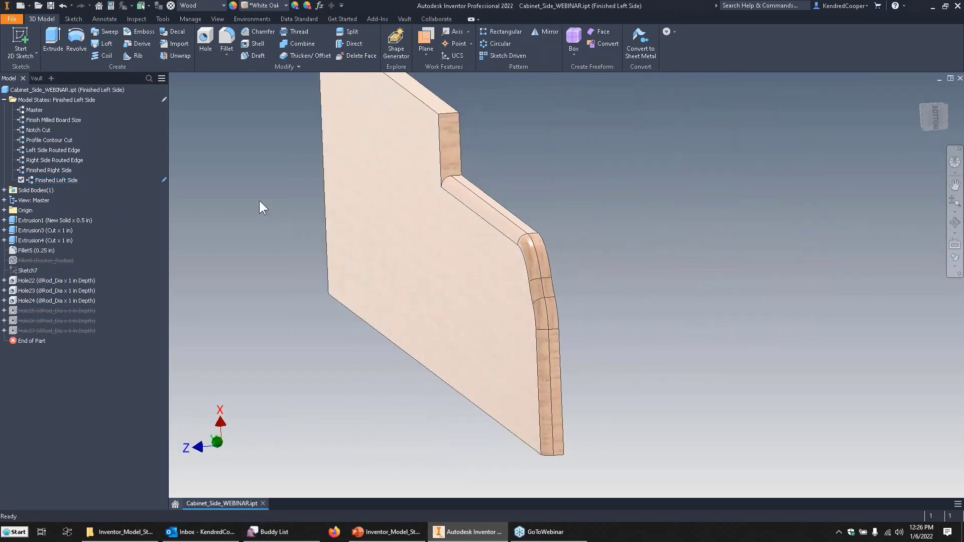
{"action": "middle_click_drag", "start_coordinate": [259, 201], "coordinate": [247, 183], "text": "shift"}
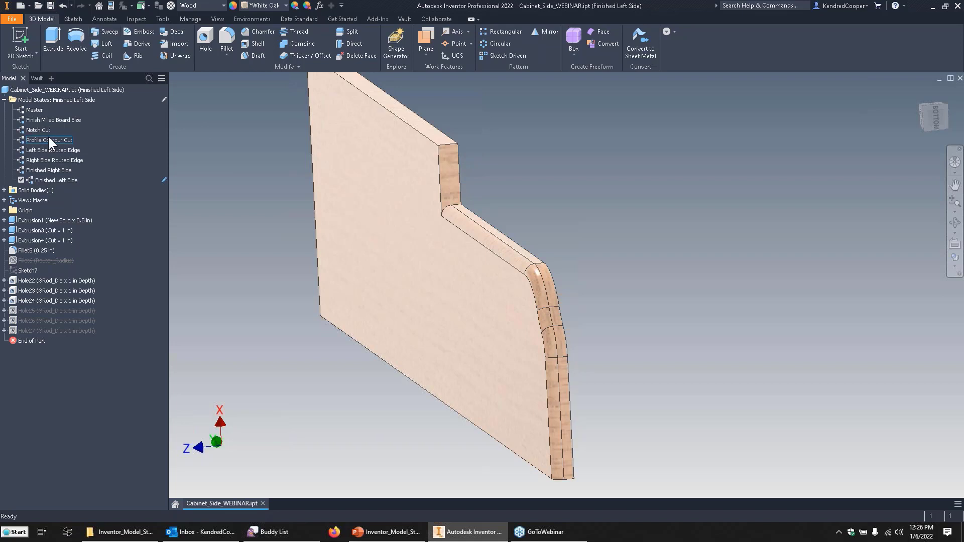
View the general iProperties of the Finished Left Side model state and close them.
{"action": "right_click", "coordinate": [64, 182]}
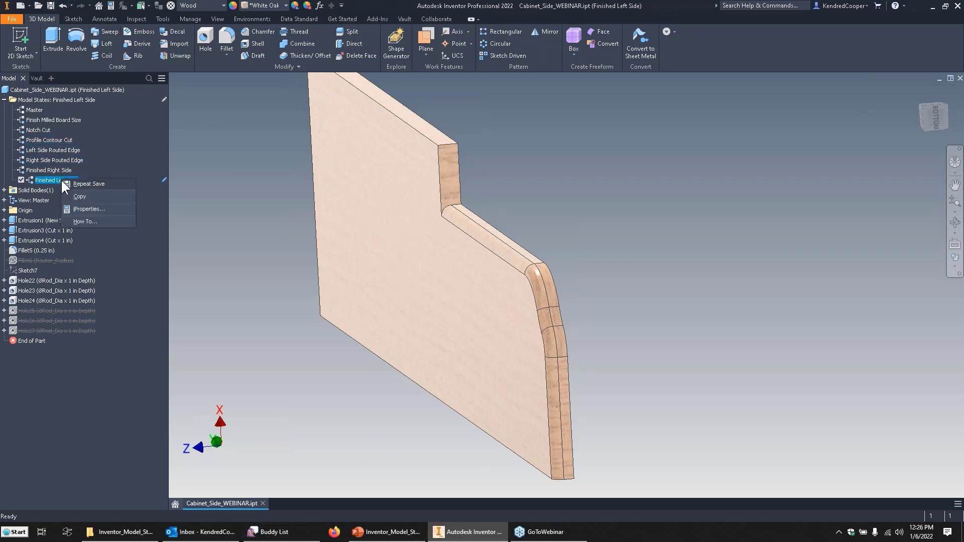
{"action": "left_click", "coordinate": [119, 209]}
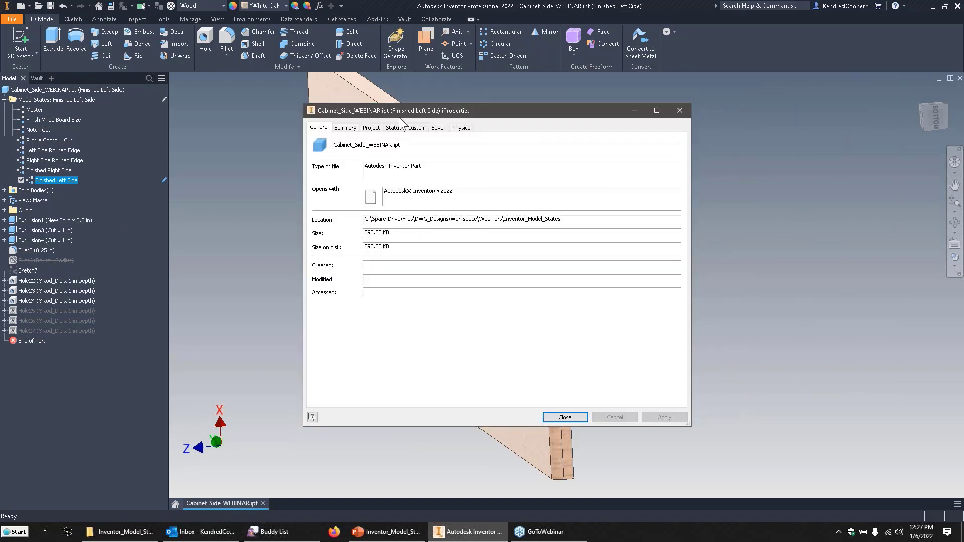
{"action": "left_click", "coordinate": [582, 417]}
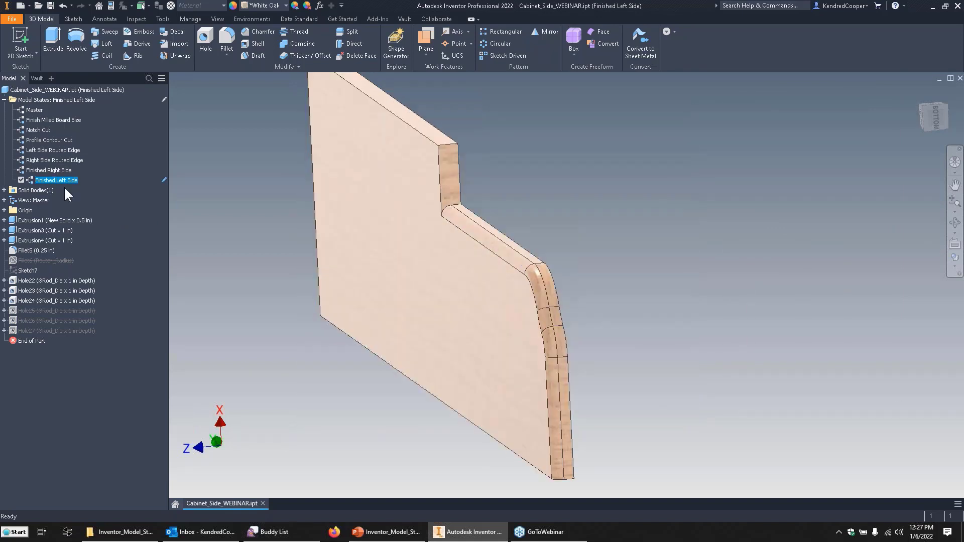
Activate the Master model state and check the part number in its project iProperties.
{"action": "double_click", "coordinate": [35, 111]}
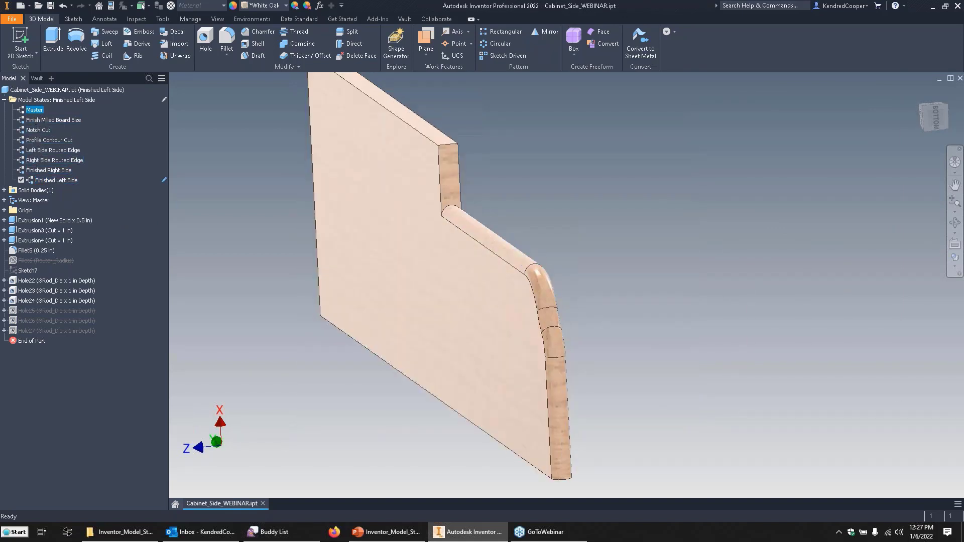
{"action": "left_click", "coordinate": [115, 7]}
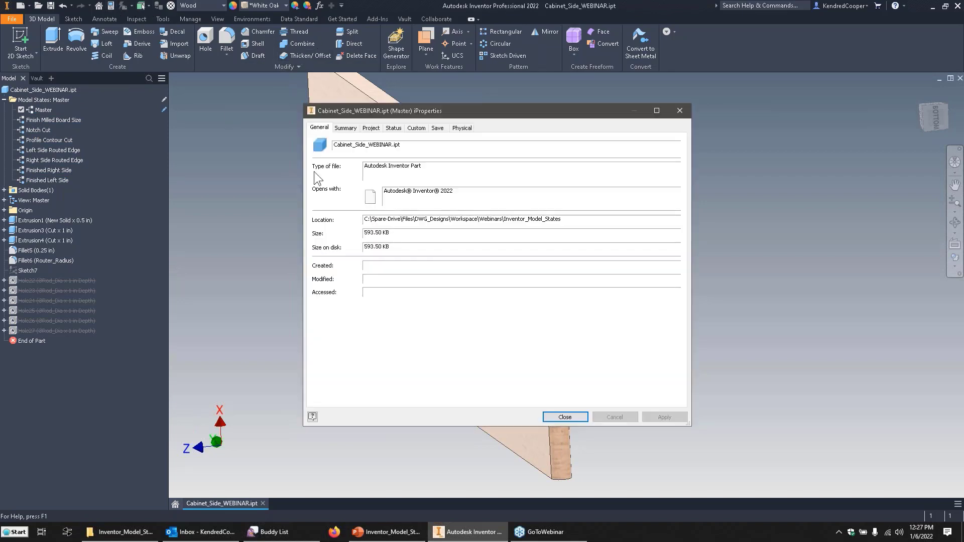
{"action": "left_click", "coordinate": [363, 127]}
{"action": "double_click", "coordinate": [448, 170]}
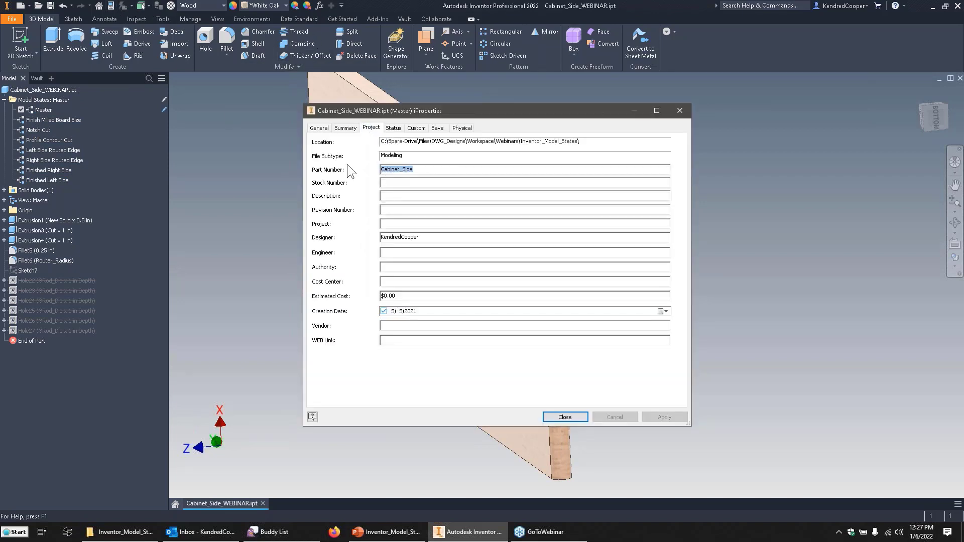
{"action": "left_click", "coordinate": [465, 170]}
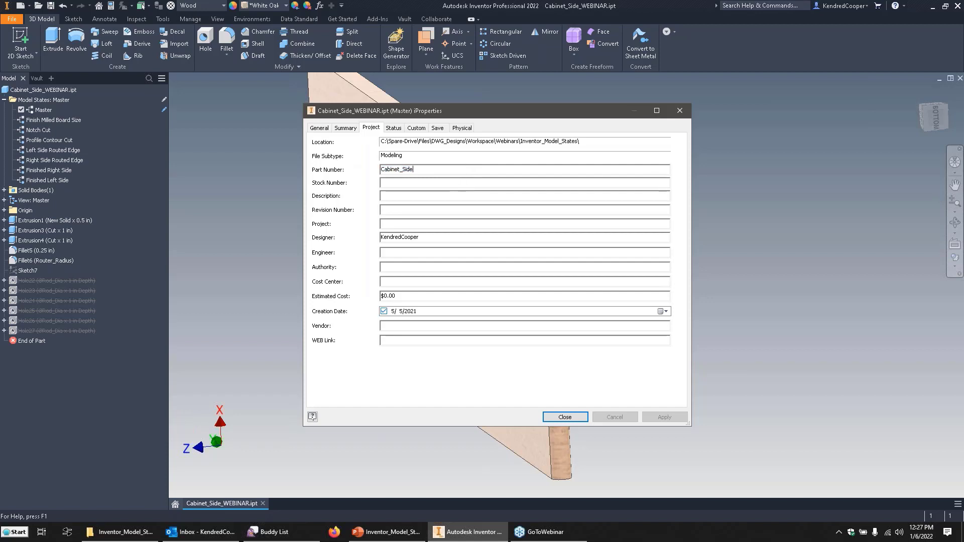
{"action": "left_click", "coordinate": [565, 418]}
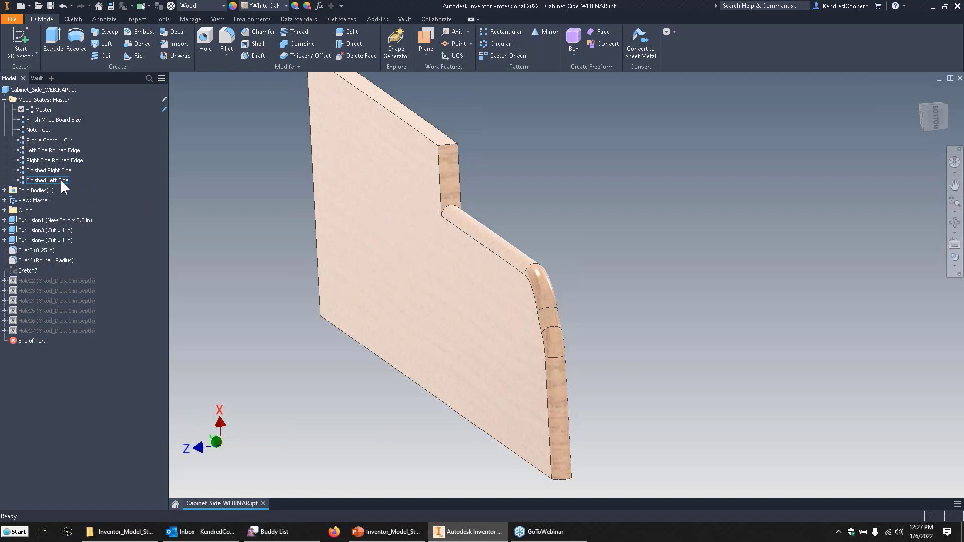
Activate Finished Left Side and set its part number iProperty to "Left Side - Finished Product".
{"action": "double_click", "coordinate": [61, 179]}
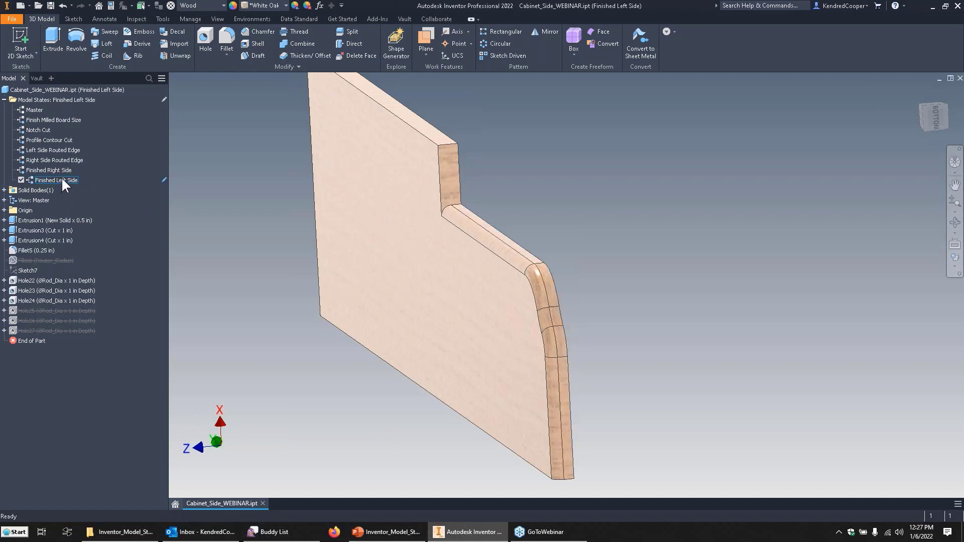
{"action": "right_click", "coordinate": [74, 180]}
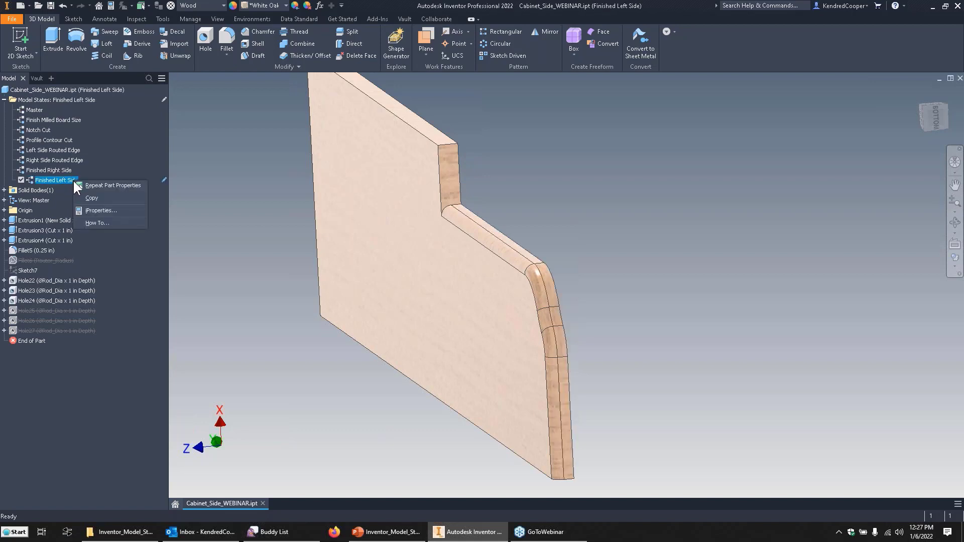
{"action": "left_click", "coordinate": [128, 213]}
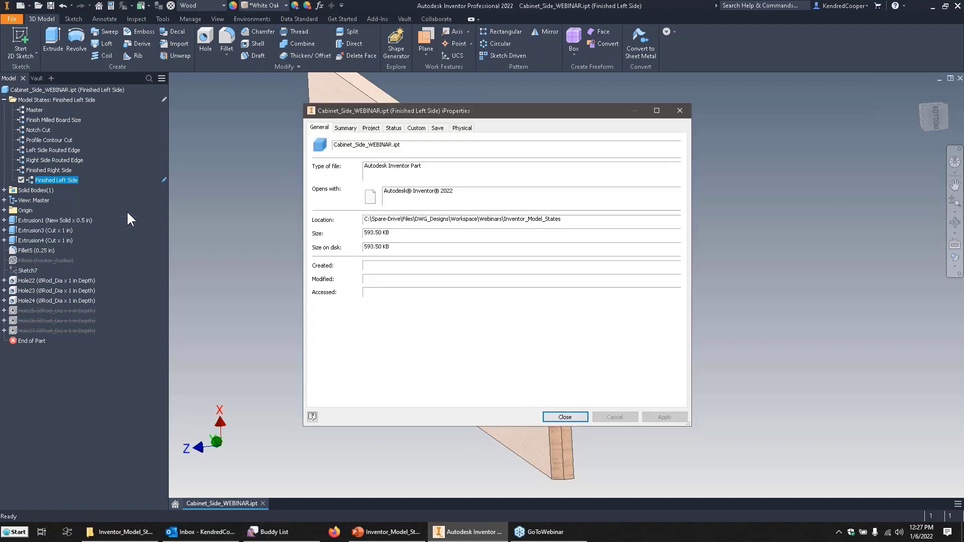
{"action": "left_click", "coordinate": [372, 129]}
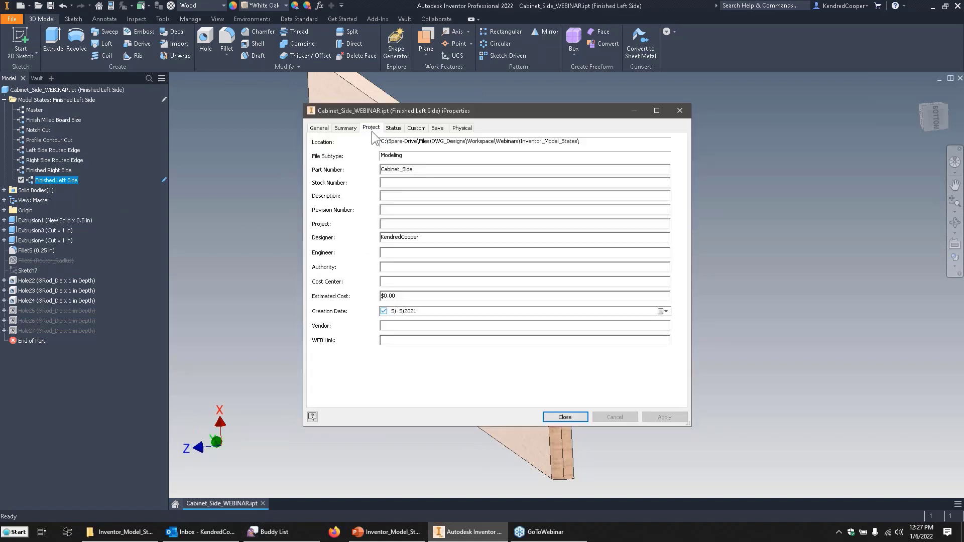
{"action": "double_click", "coordinate": [431, 171]}
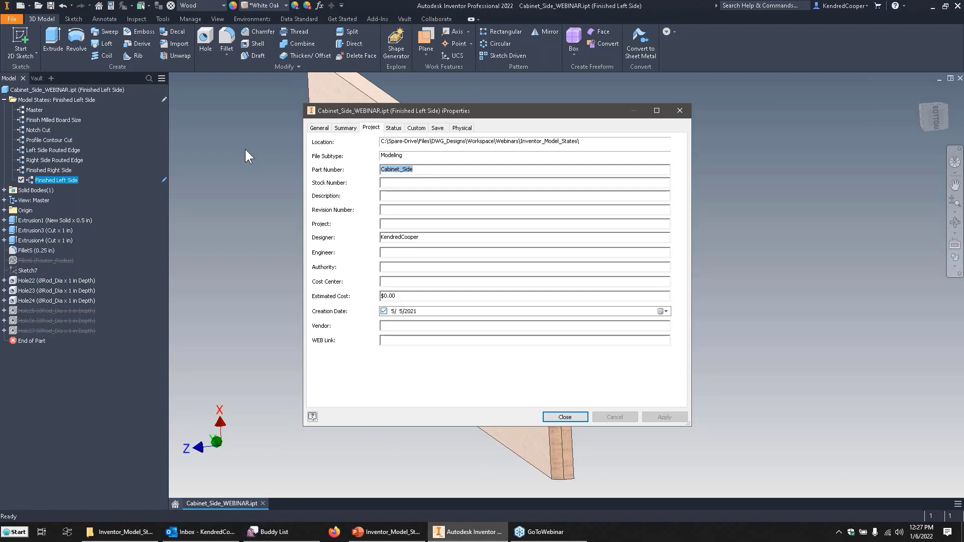
{"action": "type", "text": "Left Side - Finish ed Product"}
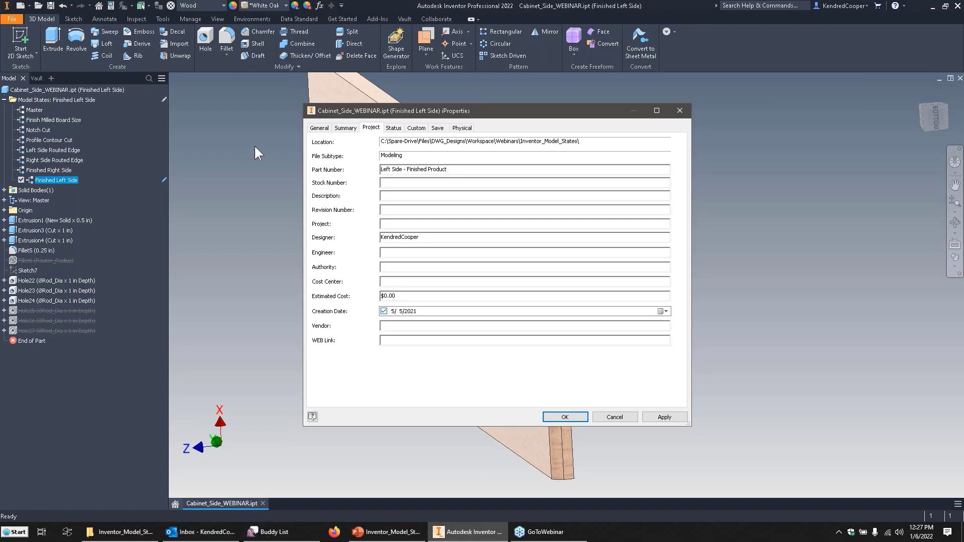
Copy the left side's part number text, set its stock number to "Finished Milled Board Size", and apply the iProperties.
{"action": "left_click_drag", "start_coordinate": [453, 170], "coordinate": [348, 179]}
{"action": "key", "text": "ctrl+c"}
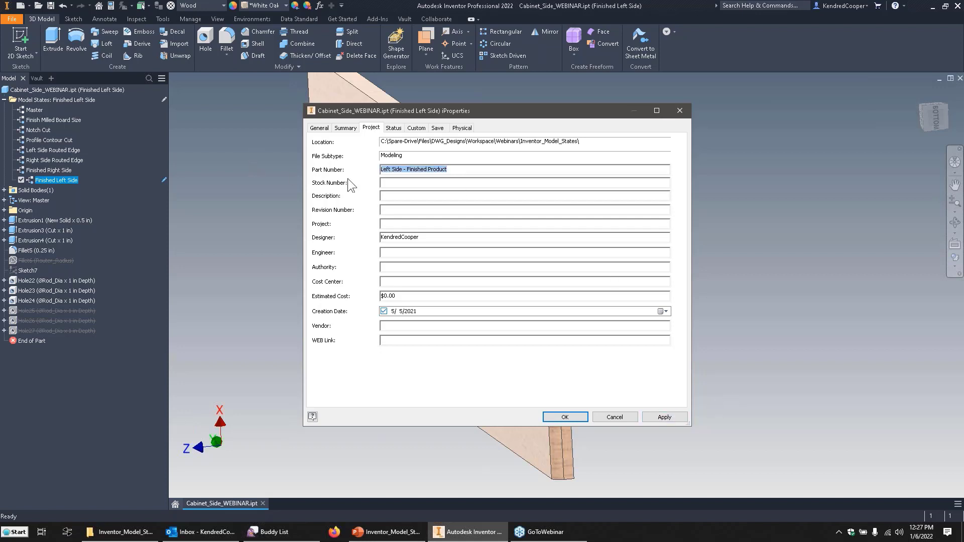
{"action": "left_click", "coordinate": [423, 184]}
{"action": "type", "text": "Finished Mille"}
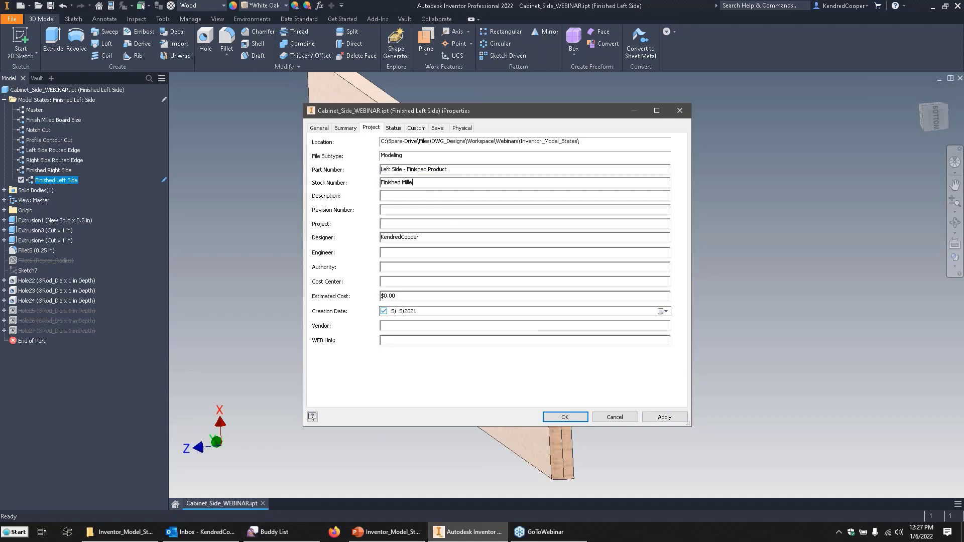
{"action": "type", "text": "d Board Size"}
{"action": "left_click", "coordinate": [661, 420]}
{"action": "left_click", "coordinate": [568, 417]}
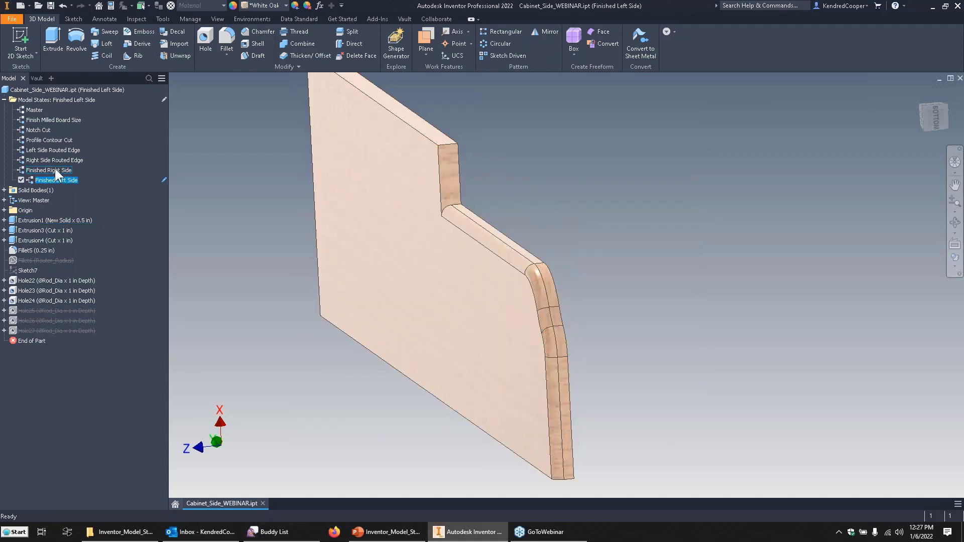
Activate Finished Right Side and set its part number iProperty to "Right Side - Finished Product", reusing the copied text.
{"action": "double_click", "coordinate": [56, 170]}
{"action": "right_click", "coordinate": [55, 169]}
{"action": "left_click", "coordinate": [83, 199]}
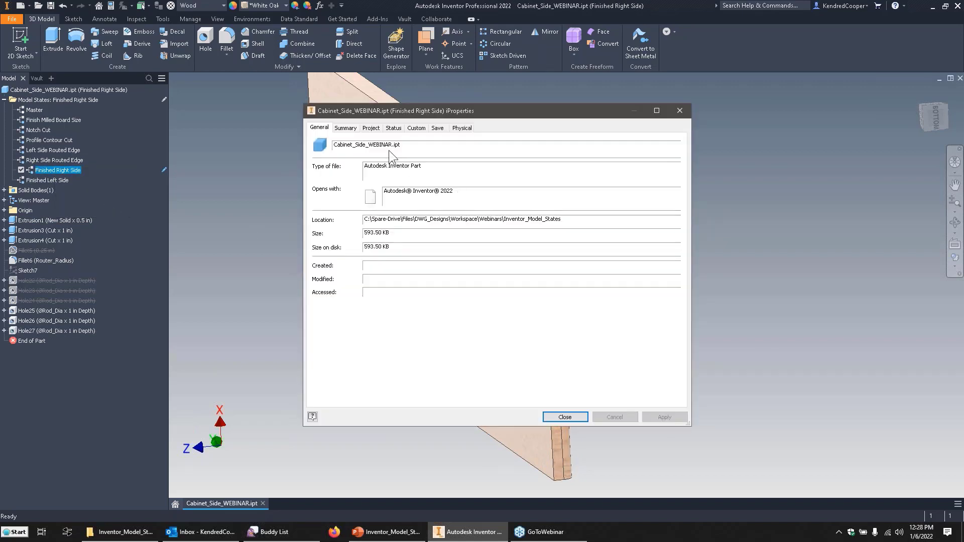
{"action": "left_click", "coordinate": [371, 127]}
{"action": "double_click", "coordinate": [397, 169]}
{"action": "key", "text": "ctrl+v"}
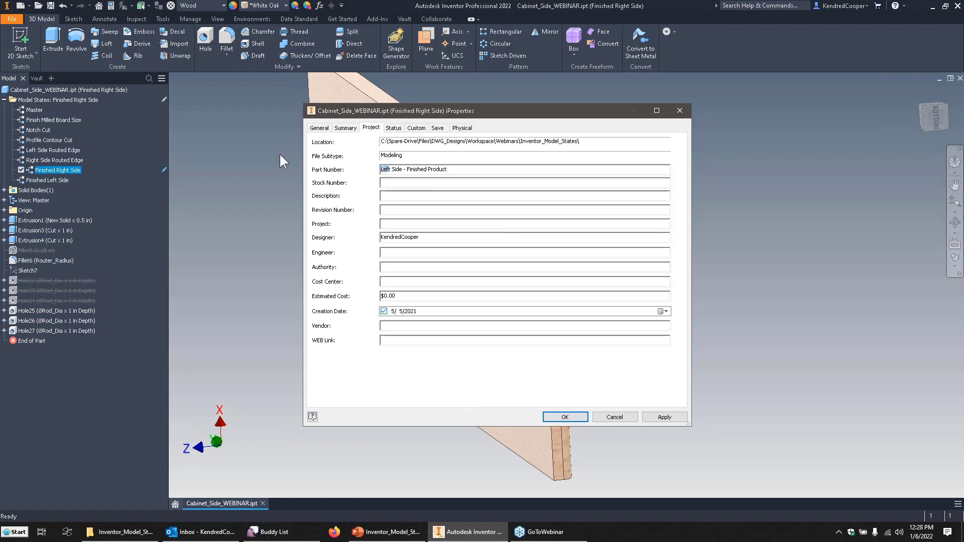
{"action": "type", "text": "Right"}
Set the stock number of Finished Right Side to "Finish Milled Board Size" and accept the iProperties.
{"action": "left_click", "coordinate": [396, 182]}
{"action": "type", "text": "Si"}
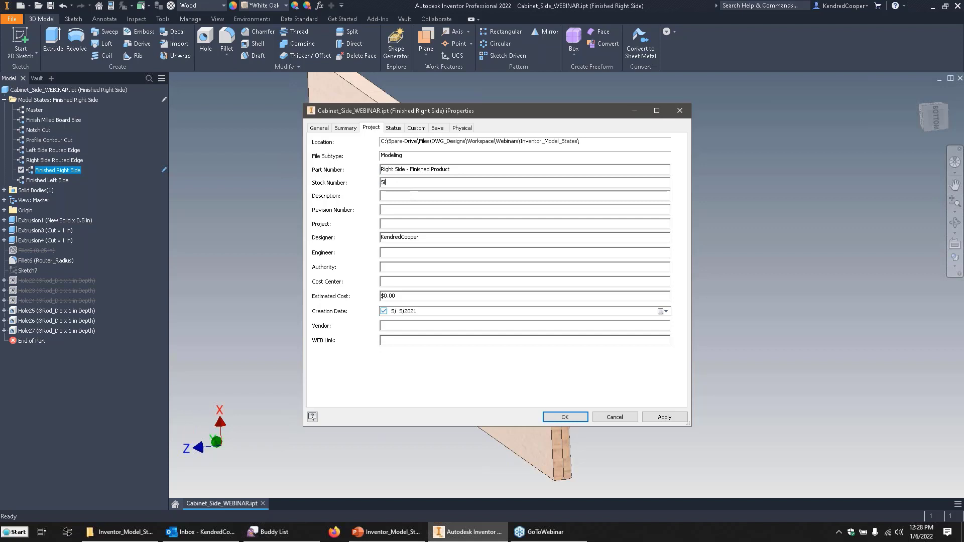
{"action": "key", "text": "BackSpace"}
{"action": "key", "text": "BackSpace"}
{"action": "type", "text": "Finish Milled B"}
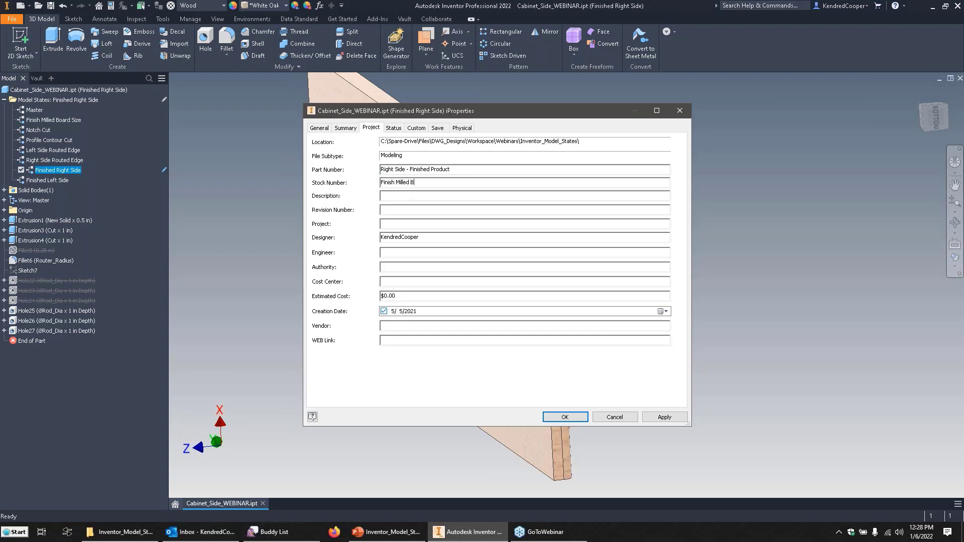
{"action": "type", "text": "oard Size"}
{"action": "left_click", "coordinate": [563, 417]}
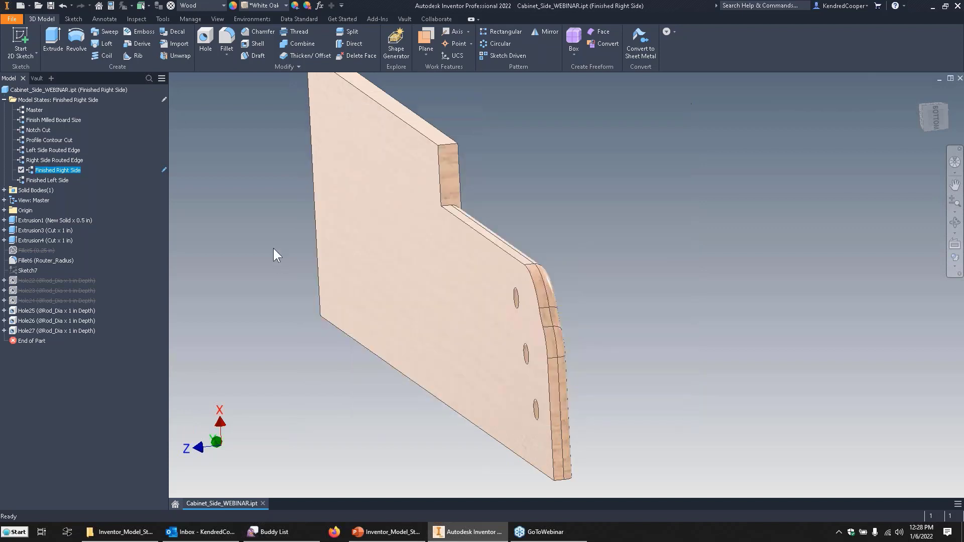
Activate the Master model state and review the part and stock number fields in its project iProperties.
{"action": "double_click", "coordinate": [34, 110]}
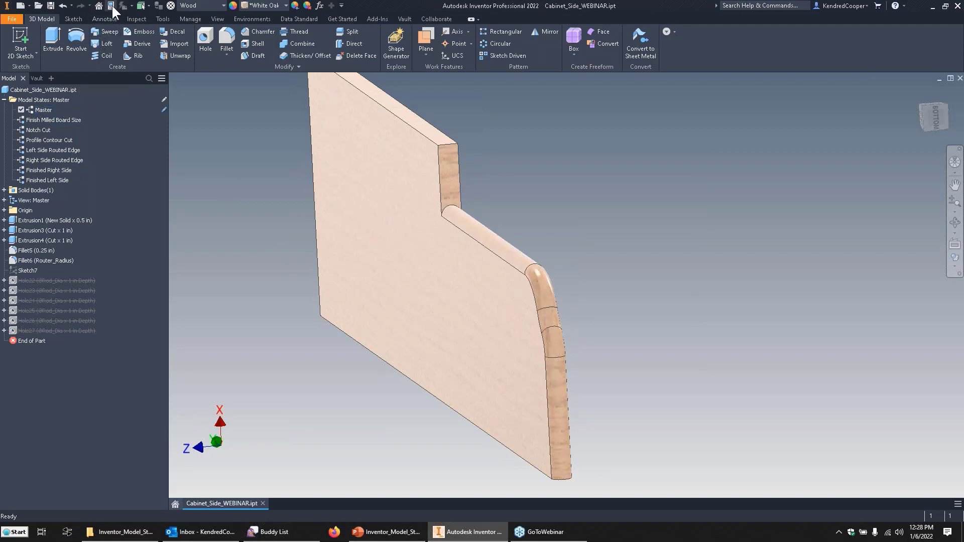
{"action": "left_click", "coordinate": [110, 6]}
{"action": "left_click", "coordinate": [372, 129]}
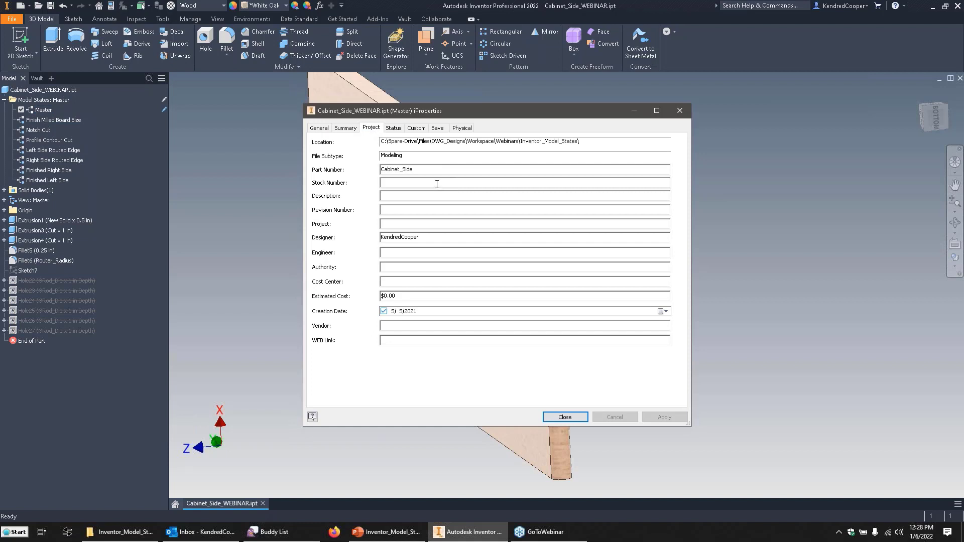
{"action": "left_click", "coordinate": [565, 417]}
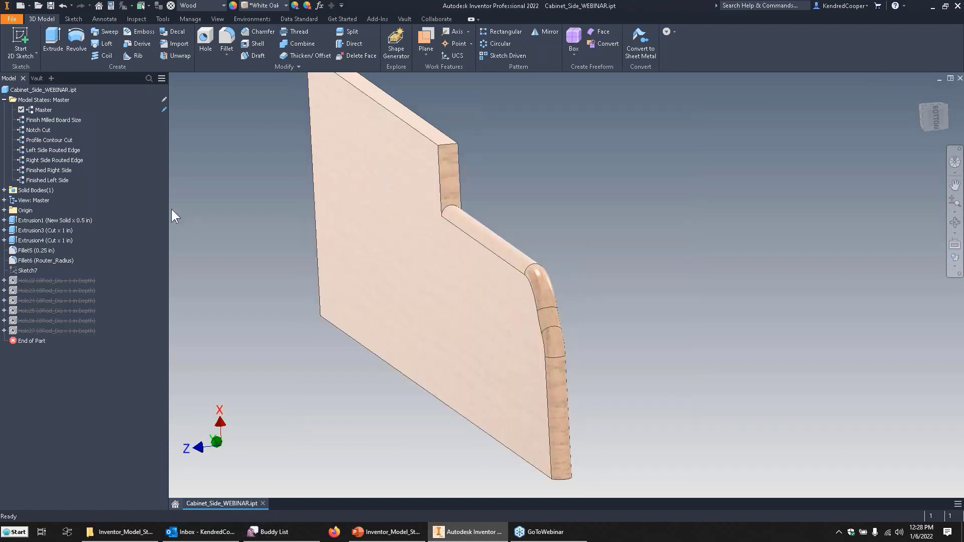
Activate Finished Left Side and review its part and stock numbers in the project iProperties.
{"action": "double_click", "coordinate": [56, 180]}
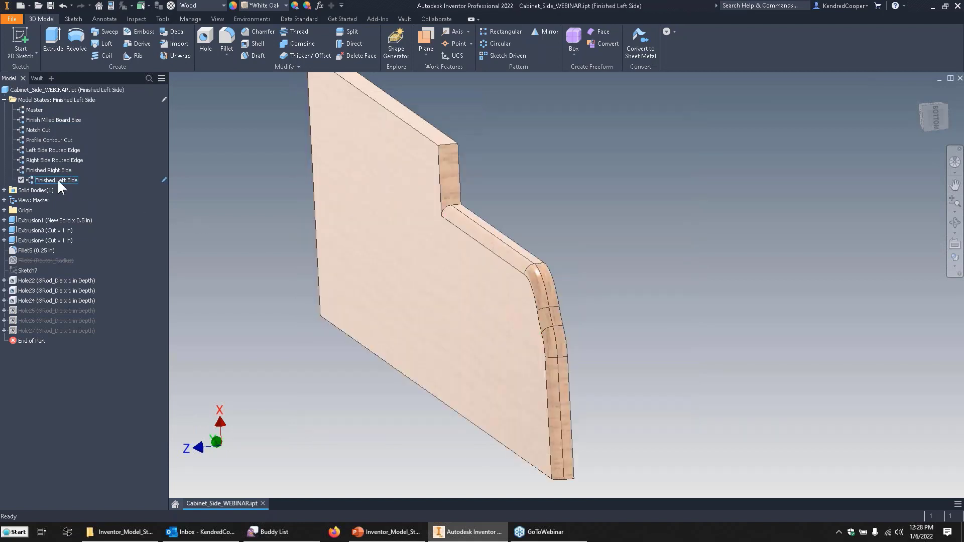
{"action": "right_click", "coordinate": [57, 179]}
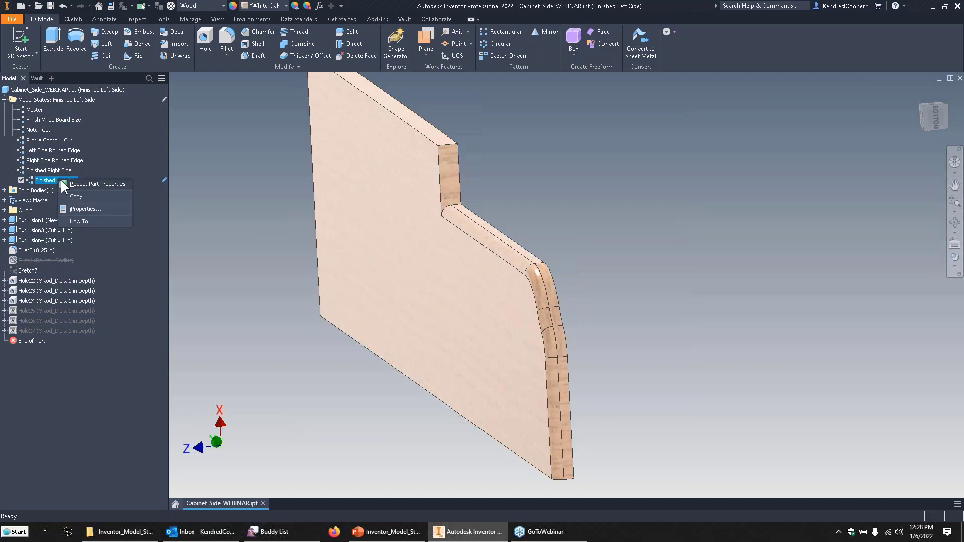
{"action": "left_click", "coordinate": [106, 207]}
{"action": "left_click", "coordinate": [371, 128]}
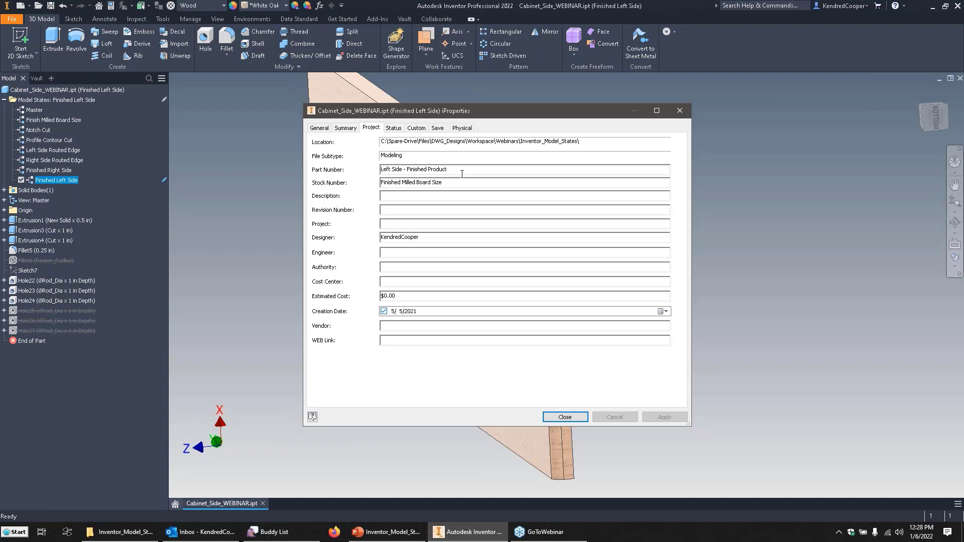
{"action": "left_click", "coordinate": [561, 417]}
Activate Finished Right Side and review its part and stock numbers in the project iProperties.
{"action": "double_click", "coordinate": [50, 169]}
{"action": "right_click", "coordinate": [55, 169]}
{"action": "left_click", "coordinate": [97, 200]}
{"action": "left_click", "coordinate": [371, 128]}
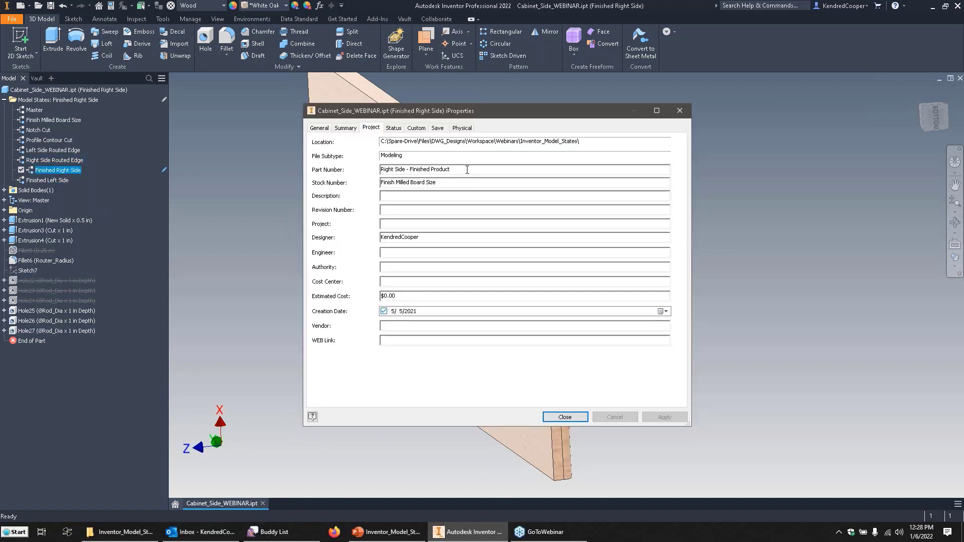
{"action": "left_click", "coordinate": [565, 416]}
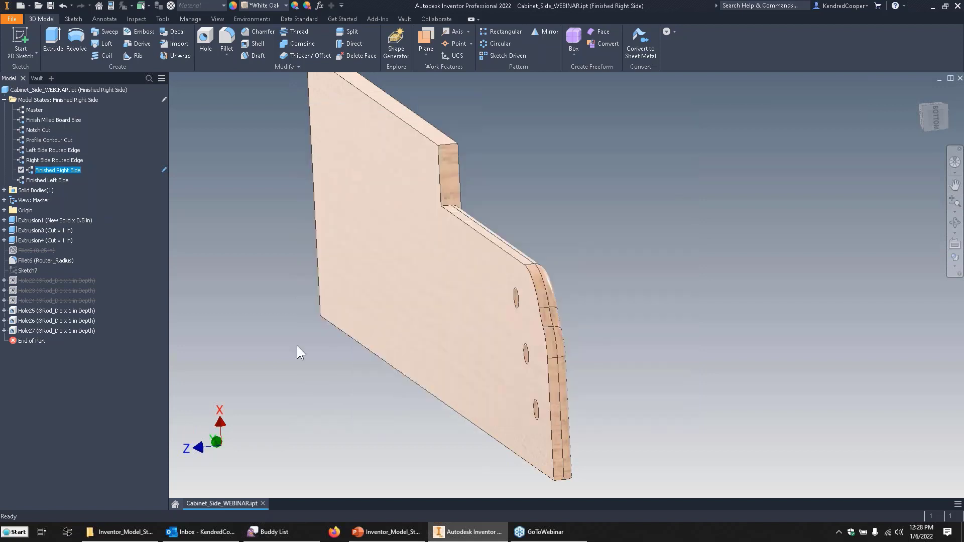
Create a new assembly from the Standard.iam template and accept the style conflict notice.
{"action": "left_click", "coordinate": [20, 6]}
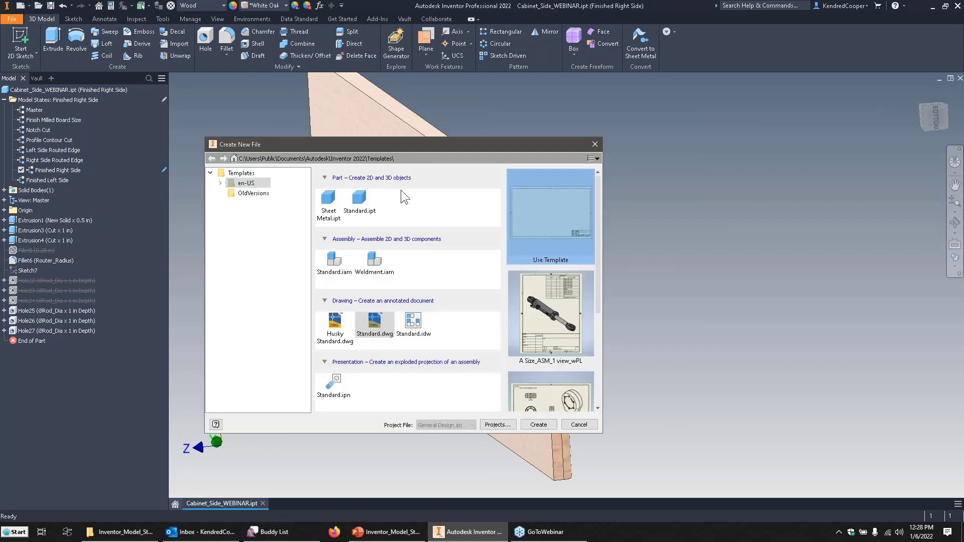
{"action": "double_click", "coordinate": [334, 259]}
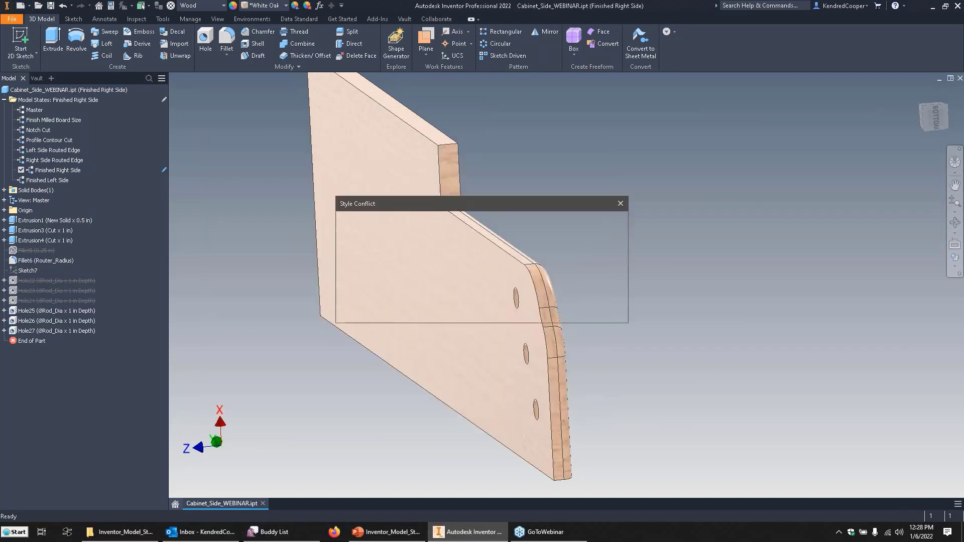
{"action": "left_click", "coordinate": [457, 312]}
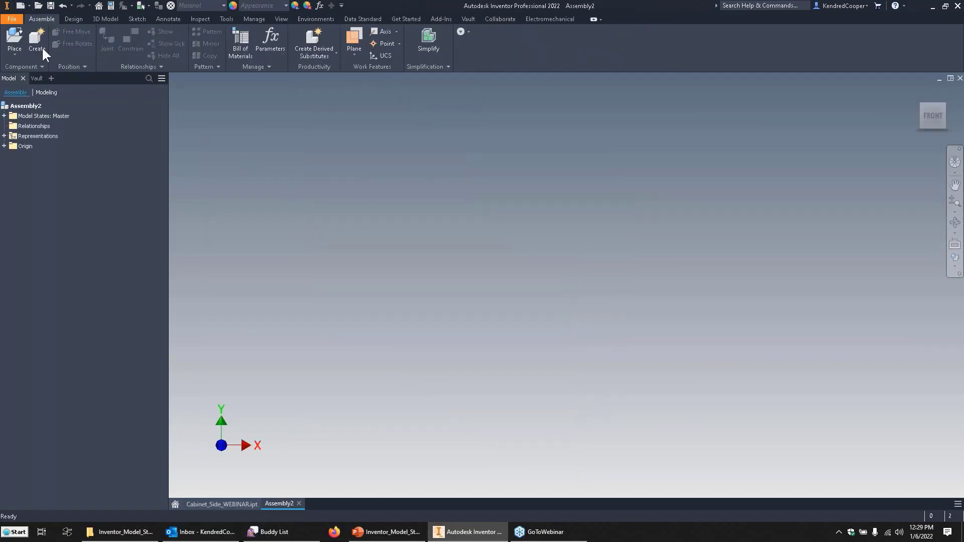
Place Cabinet_Side_WEBINAR.ipt twice in the assembly, with the first instance grounded at the origin.
{"action": "left_click", "coordinate": [12, 34]}
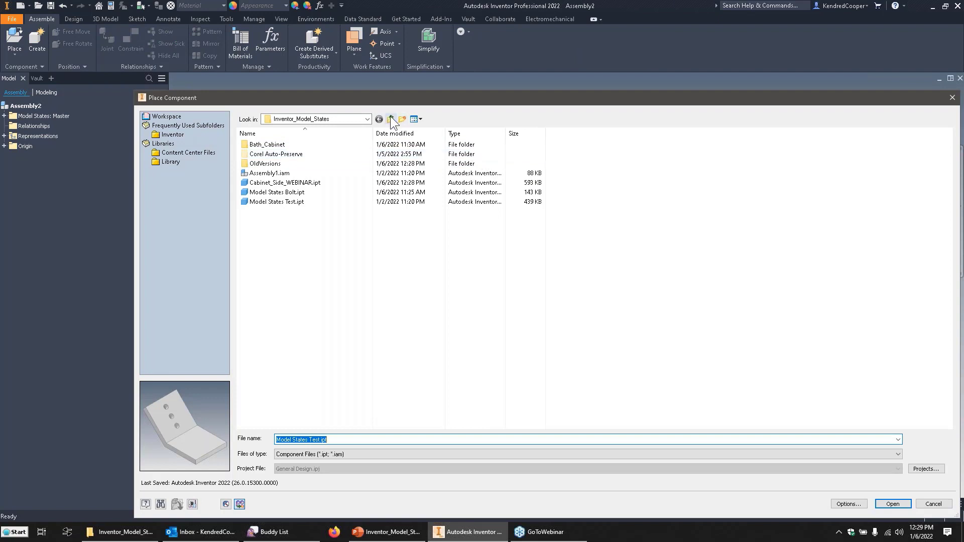
{"action": "double_click", "coordinate": [289, 183]}
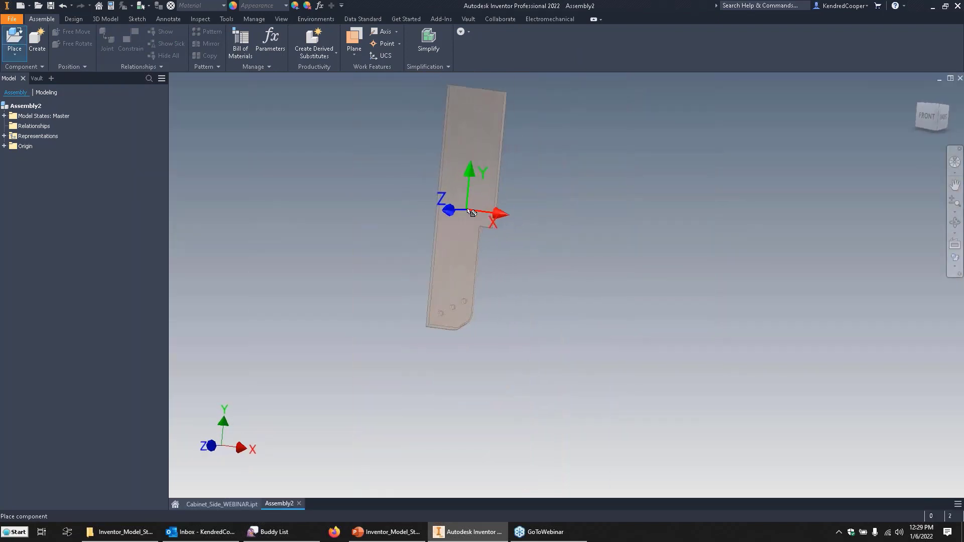
{"action": "right_click", "coordinate": [469, 205]}
{"action": "left_click", "coordinate": [512, 220]}
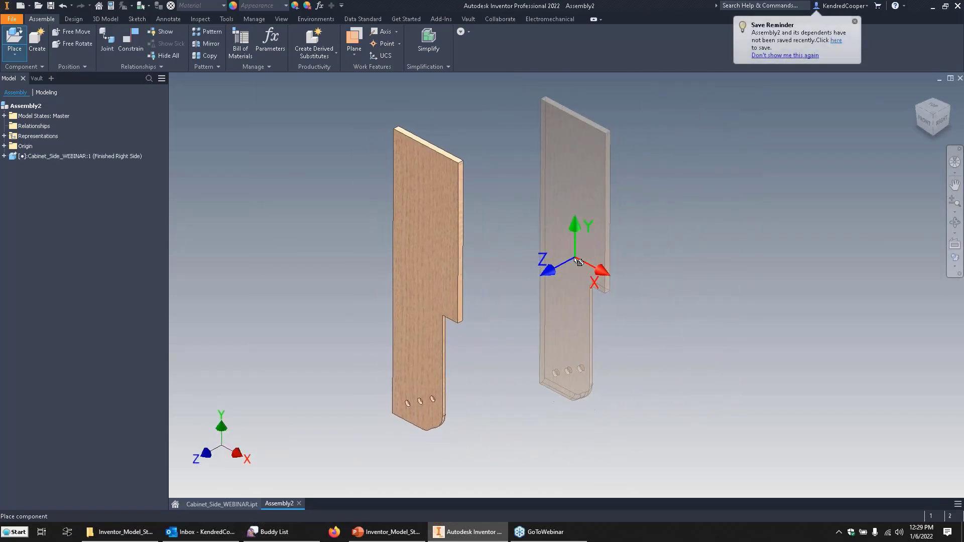
{"action": "left_click", "coordinate": [566, 260]}
{"action": "key", "text": "Escape"}
Expand the model states of both cabinet side instances and examine which state each one uses.
{"action": "middle_click_drag", "start_coordinate": [340, 140], "coordinate": [304, 142], "text": "shift"}
{"action": "left_click", "coordinate": [20, 156]}
{"action": "left_click", "coordinate": [34, 165]}
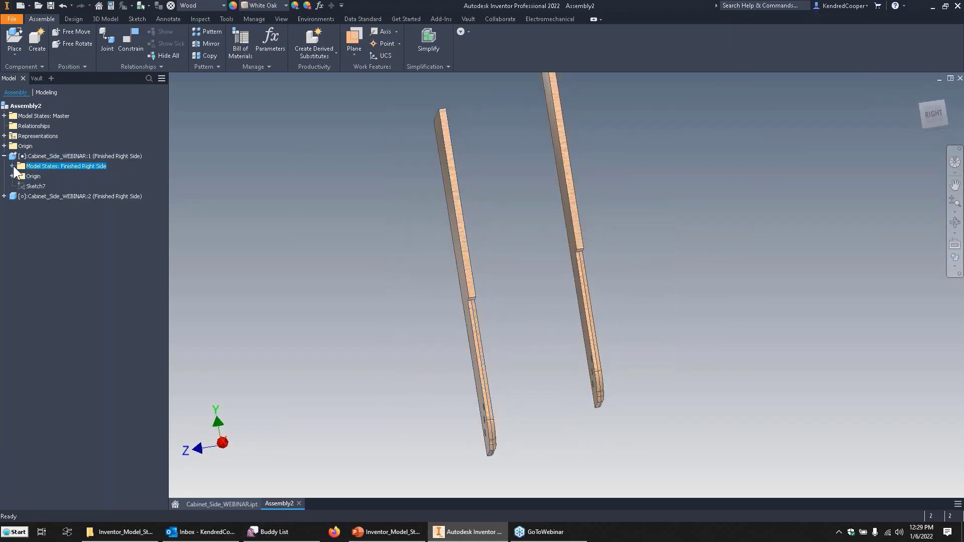
{"action": "left_click", "coordinate": [13, 166]}
{"action": "left_click", "coordinate": [17, 276]}
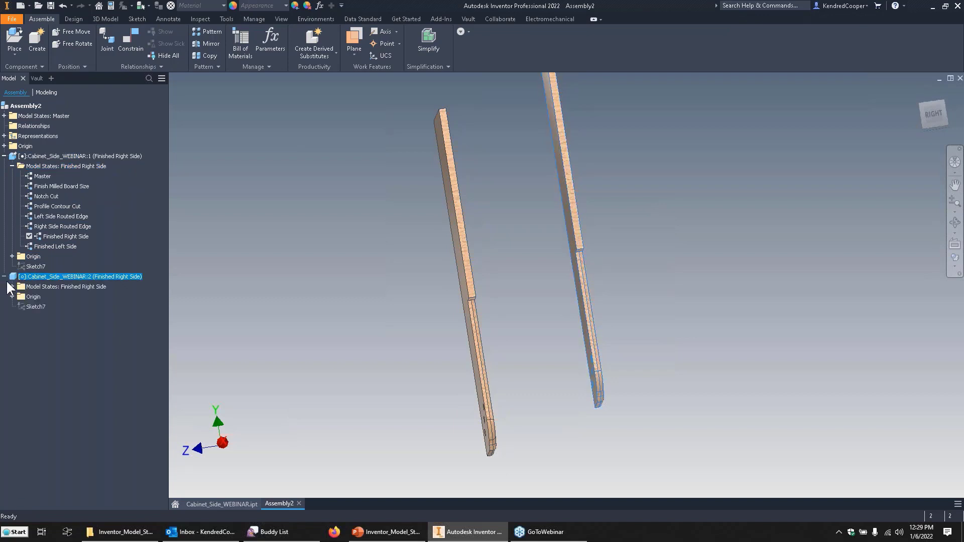
{"action": "left_click", "coordinate": [31, 285]}
{"action": "left_click", "coordinate": [12, 286]}
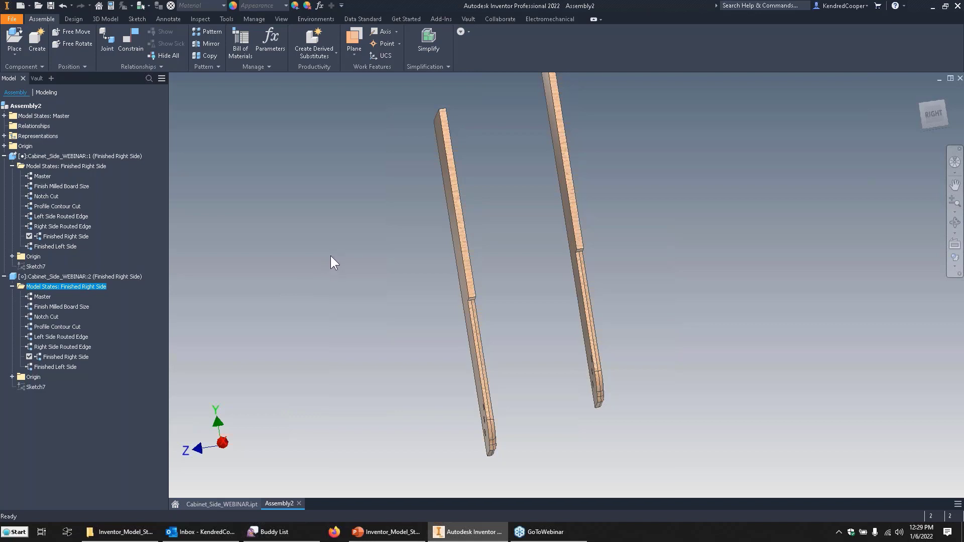
{"action": "middle_click_drag", "start_coordinate": [331, 255], "coordinate": [300, 242], "text": "shift"}
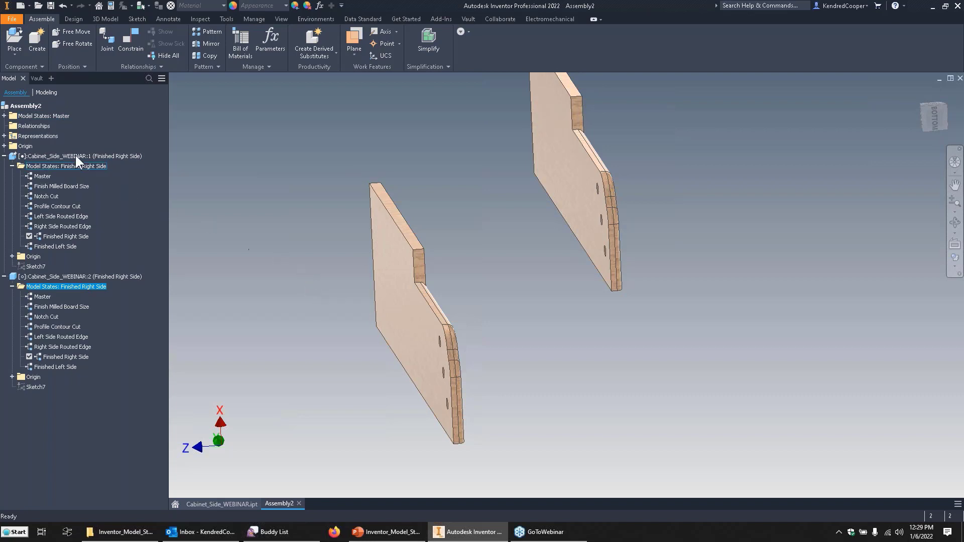
Add a new model state to the assembly, keeping its default name.
{"action": "double_click", "coordinate": [36, 116]}
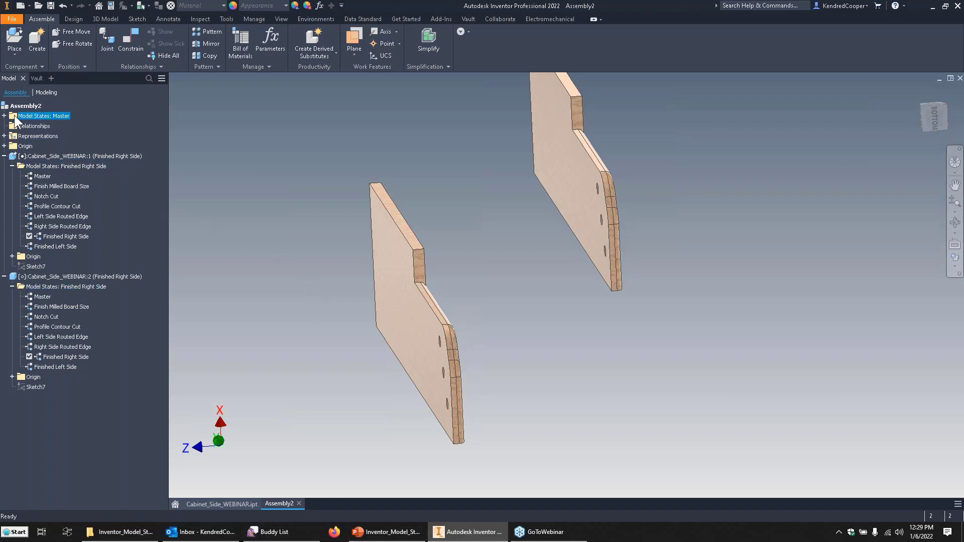
{"action": "right_click", "coordinate": [63, 116]}
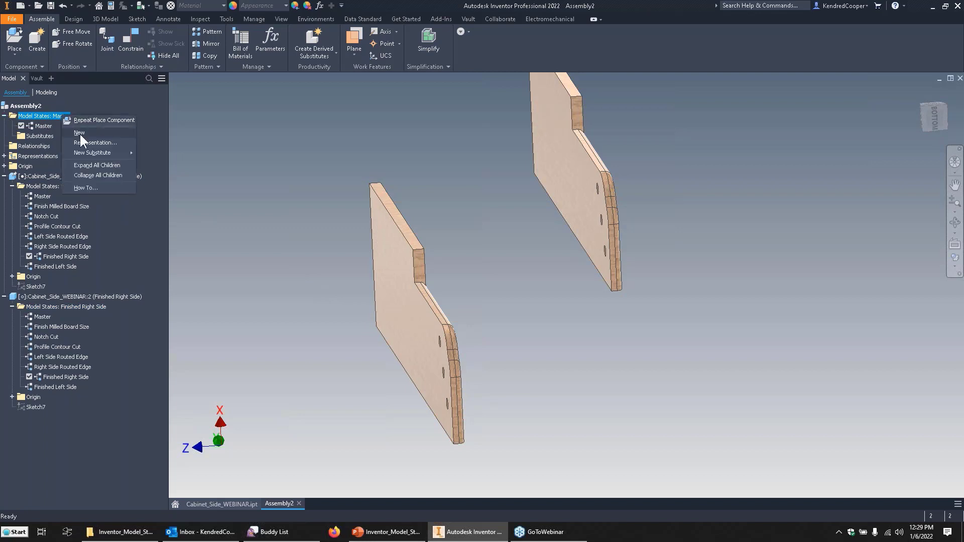
{"action": "left_click", "coordinate": [79, 132]}
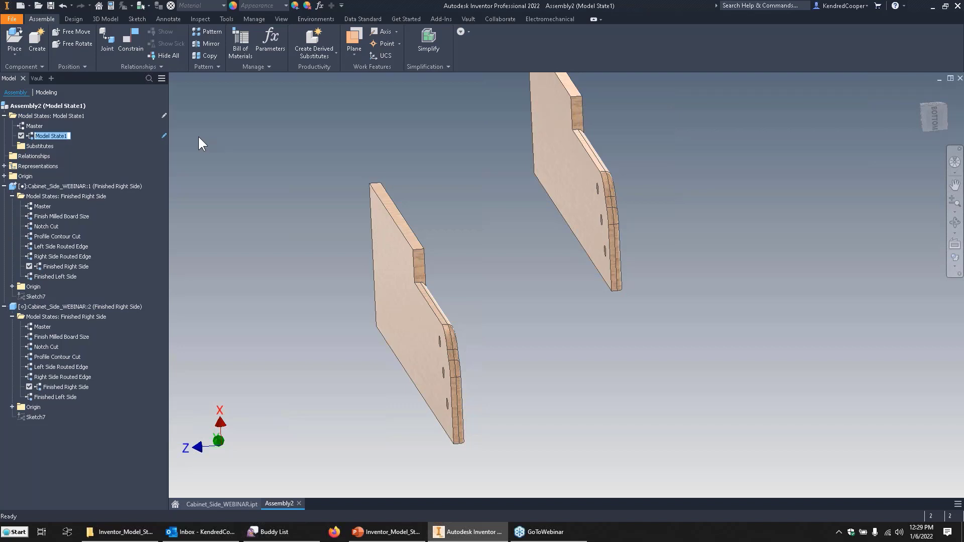
{"action": "left_click", "coordinate": [279, 205]}
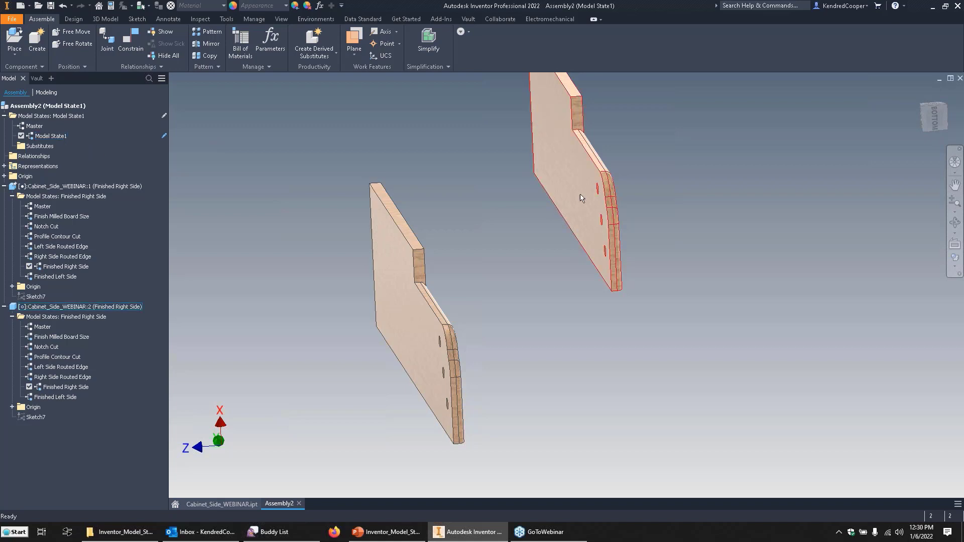
Reposition the second cabinet side beside the first, and set the first instance to the Finished Left Side model state.
{"action": "left_click_drag", "start_coordinate": [602, 192], "coordinate": [622, 312]}
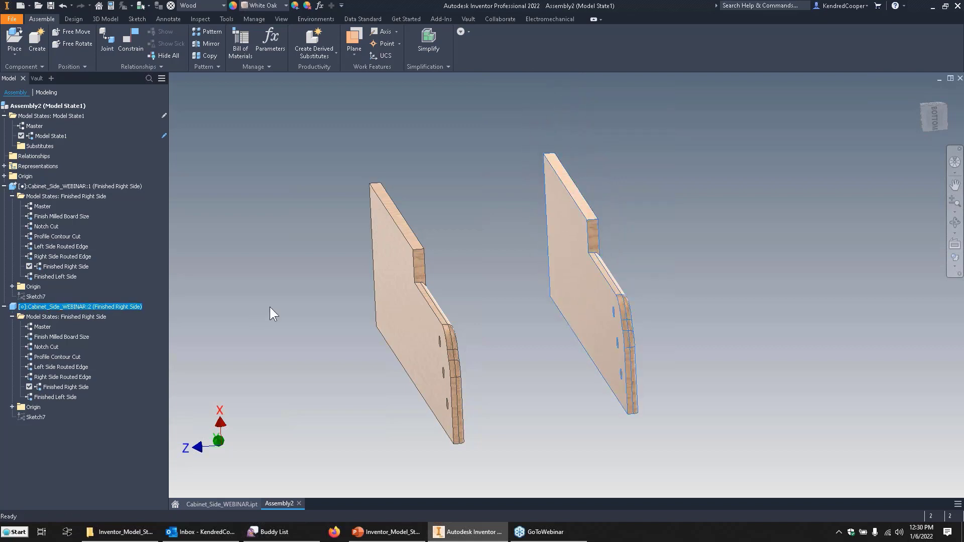
{"action": "left_click", "coordinate": [411, 300]}
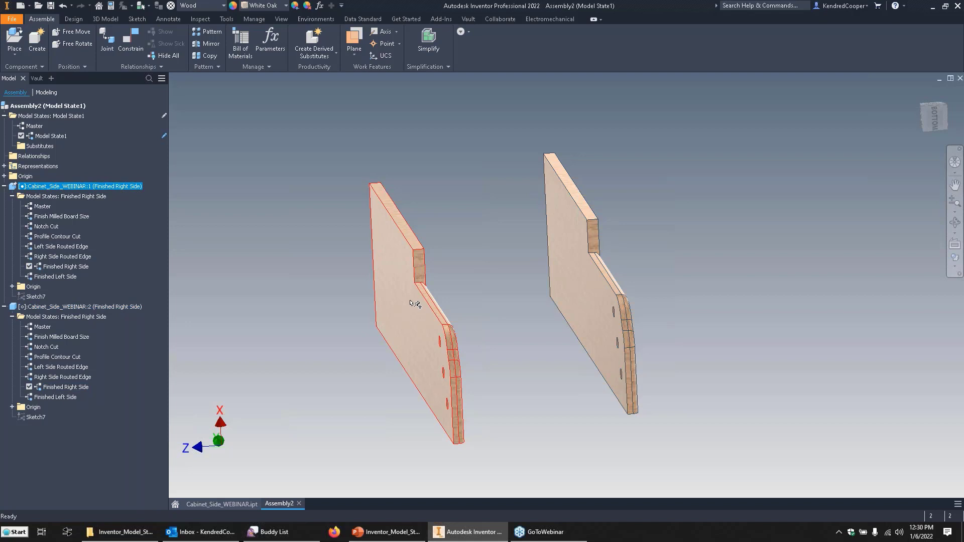
{"action": "double_click", "coordinate": [62, 276]}
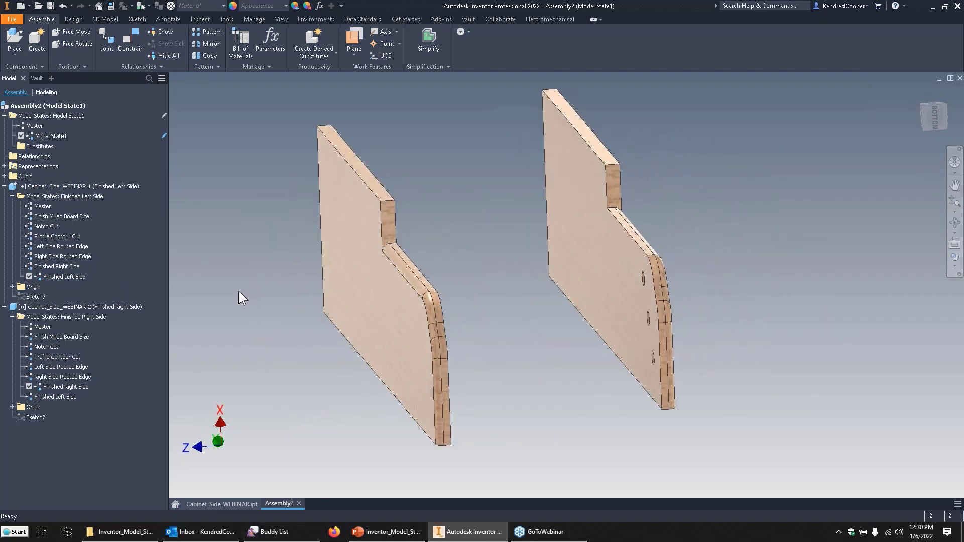
Compare the assembly's Master and Model State1 by activating each in turn.
{"action": "double_click", "coordinate": [34, 126]}
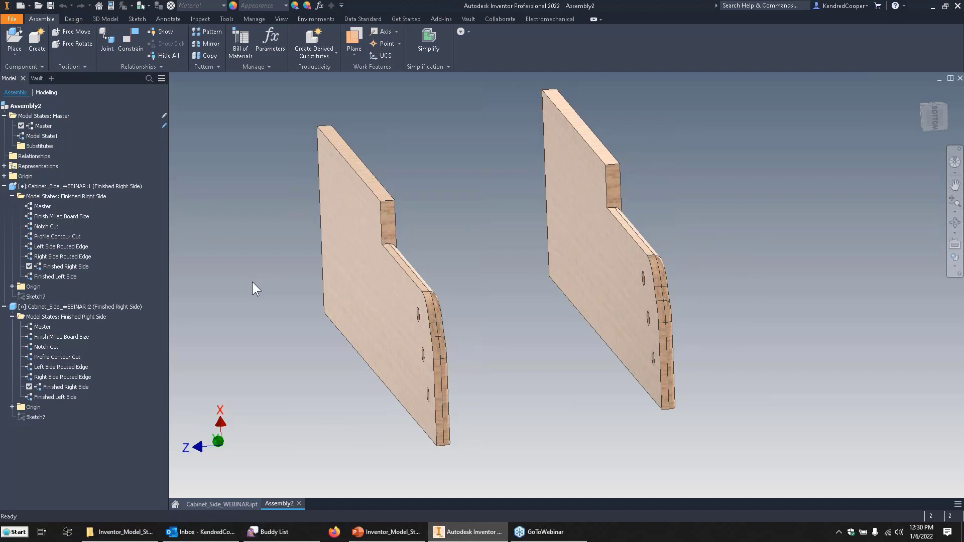
{"action": "double_click", "coordinate": [45, 136]}
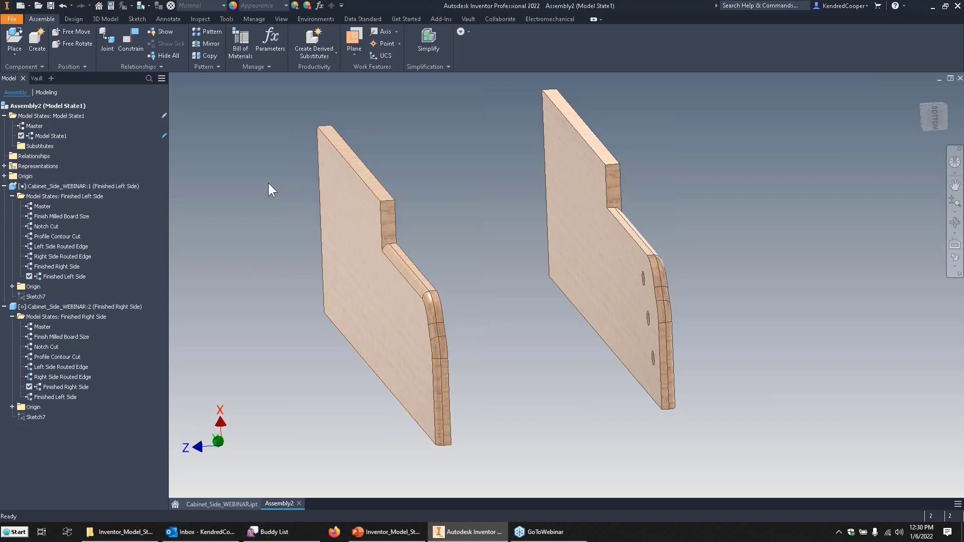
Enable the structured view in the assembly's Bill of Materials and widen its Part Number column.
{"action": "left_click", "coordinate": [241, 44]}
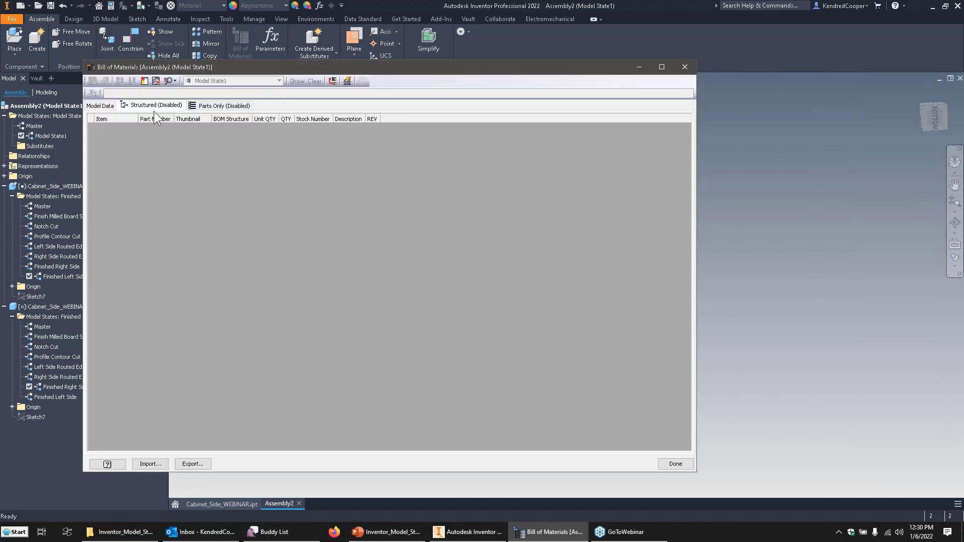
{"action": "right_click", "coordinate": [154, 106]}
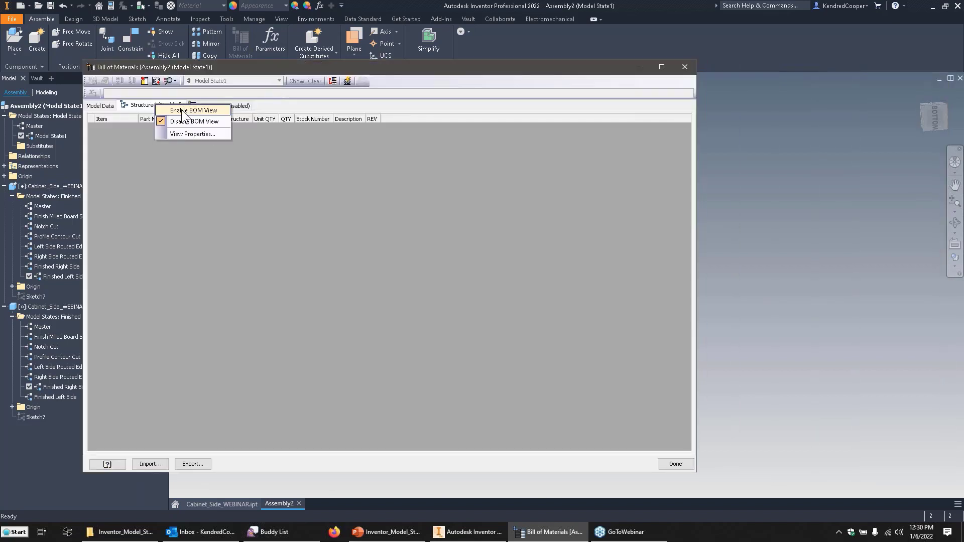
{"action": "left_click", "coordinate": [186, 110]}
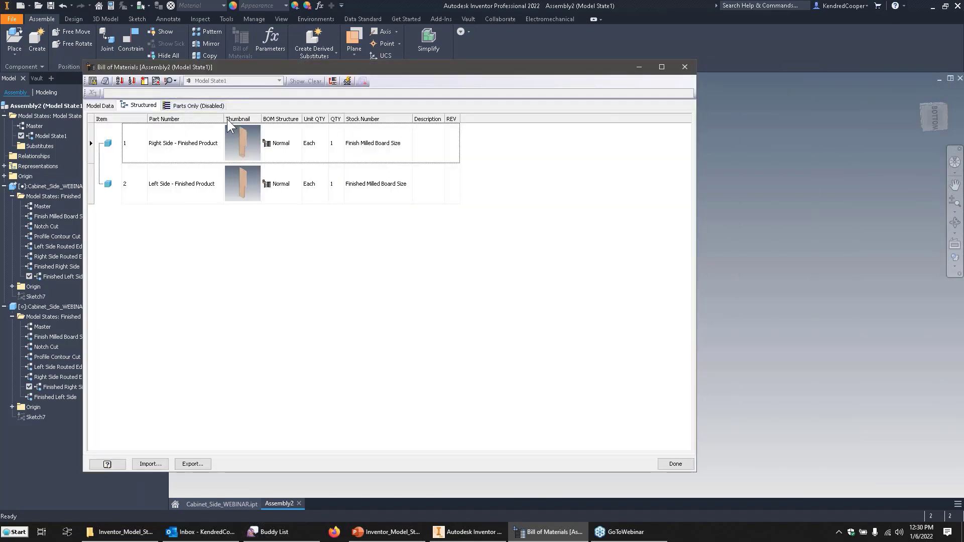
{"action": "left_click_drag", "start_coordinate": [224, 119], "coordinate": [275, 119]}
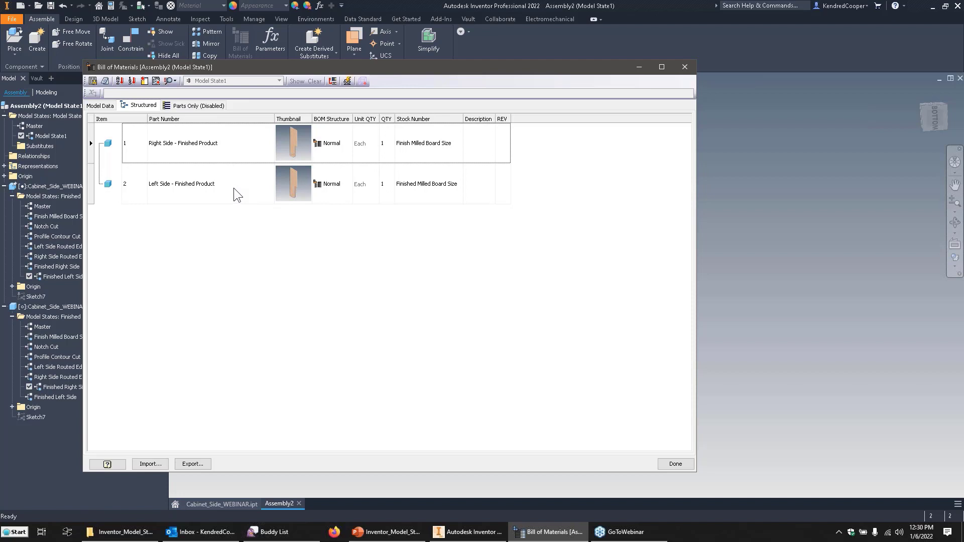
Review the part numbers of the right and left side rows and close the Bill of Materials.
{"action": "left_click", "coordinate": [224, 147]}
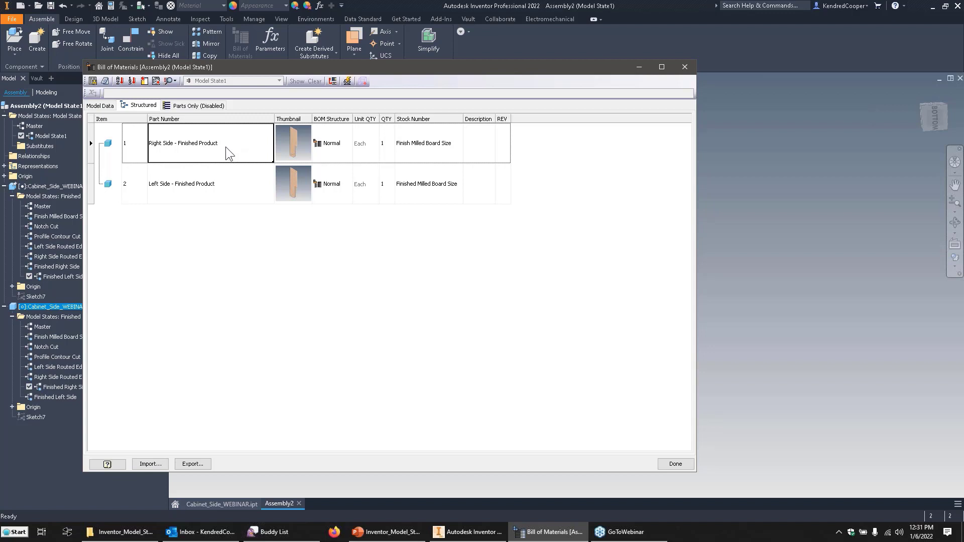
{"action": "left_click", "coordinate": [234, 182]}
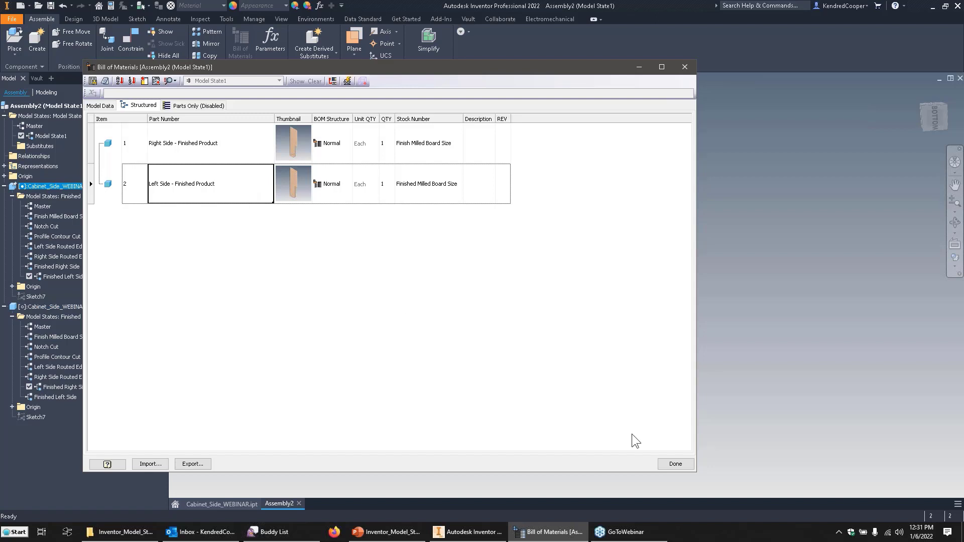
{"action": "left_click", "coordinate": [675, 463]}
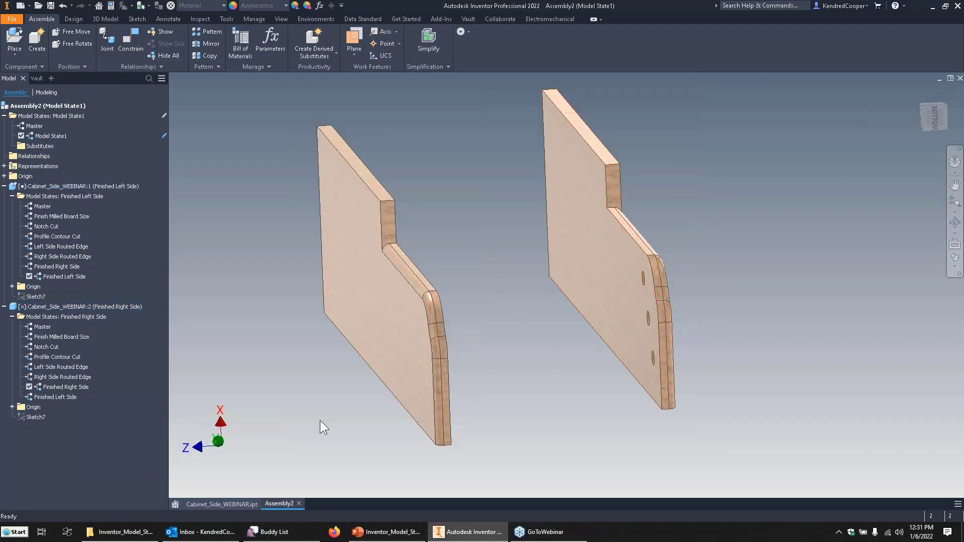
Open Bath_Cabinet.iam from the Bath_Cabinet folder.
{"action": "left_click", "coordinate": [38, 7]}
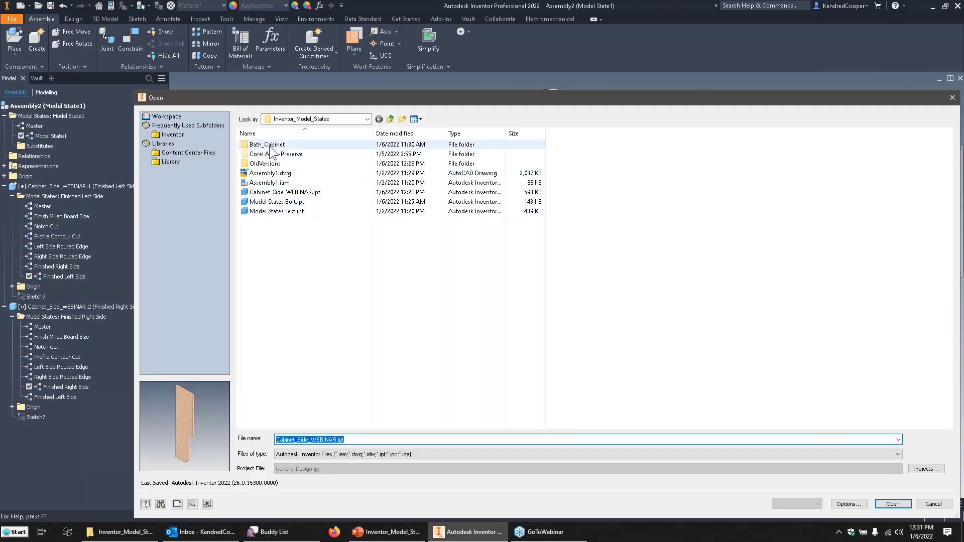
{"action": "double_click", "coordinate": [301, 144]}
{"action": "double_click", "coordinate": [263, 156]}
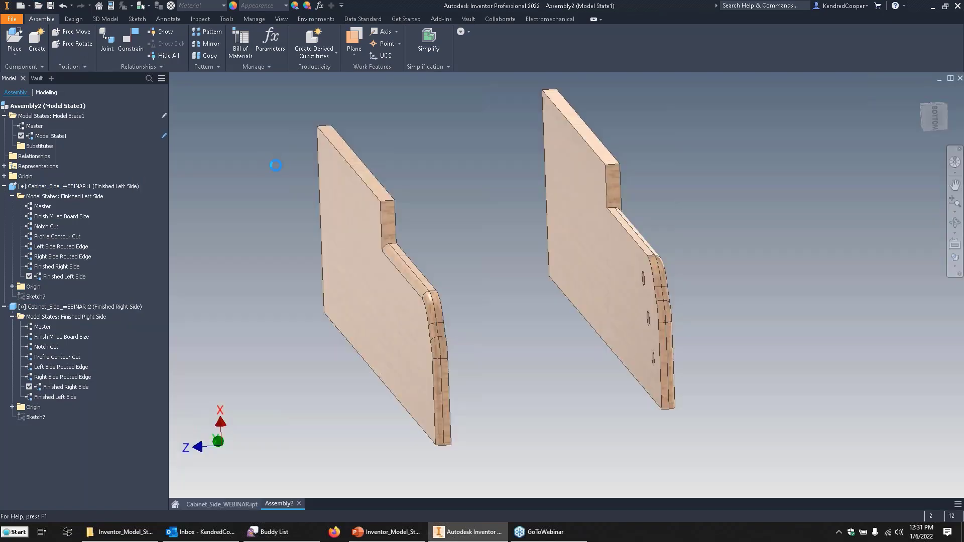
{"action": "left_click", "coordinate": [417, 294]}
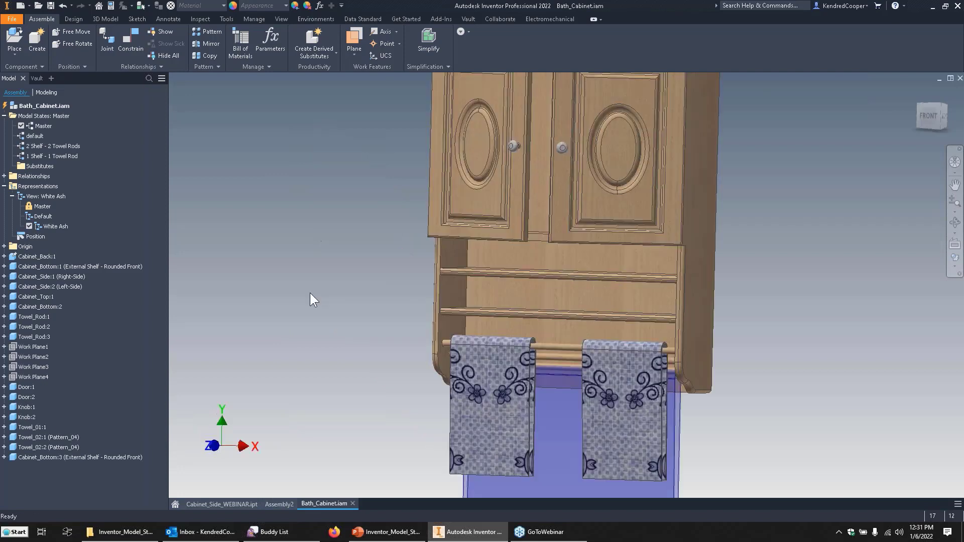
Activate the cabinet's 2 Shelf - 2 Towel Rods model state, followed by 1 Shelf - 1 Towel Rod, and examine both variants.
{"action": "double_click", "coordinate": [46, 145]}
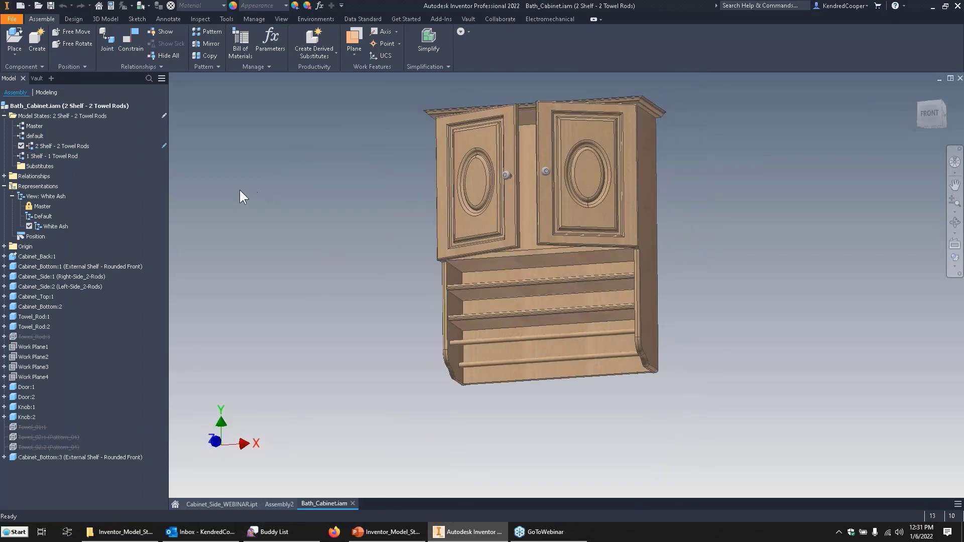
{"action": "double_click", "coordinate": [45, 156]}
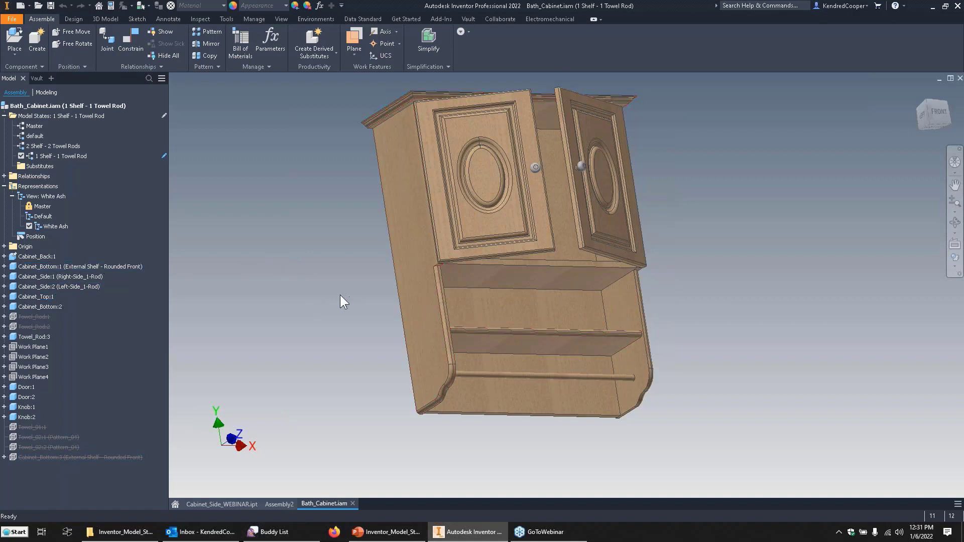
Suppress Door:1 in the 1 Shelf - 1 Towel Rod model state and accept the suppression notice.
{"action": "left_click", "coordinate": [505, 204]}
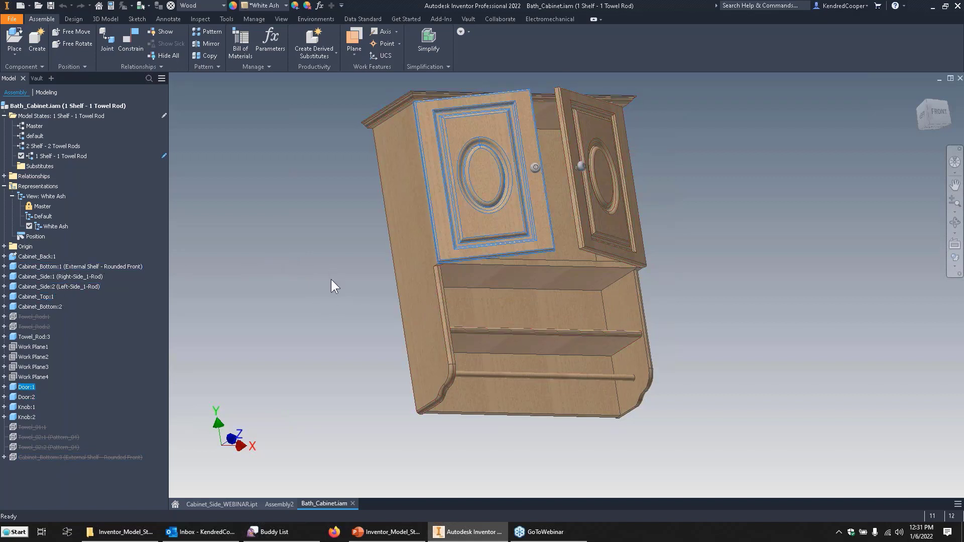
{"action": "right_click", "coordinate": [26, 385]}
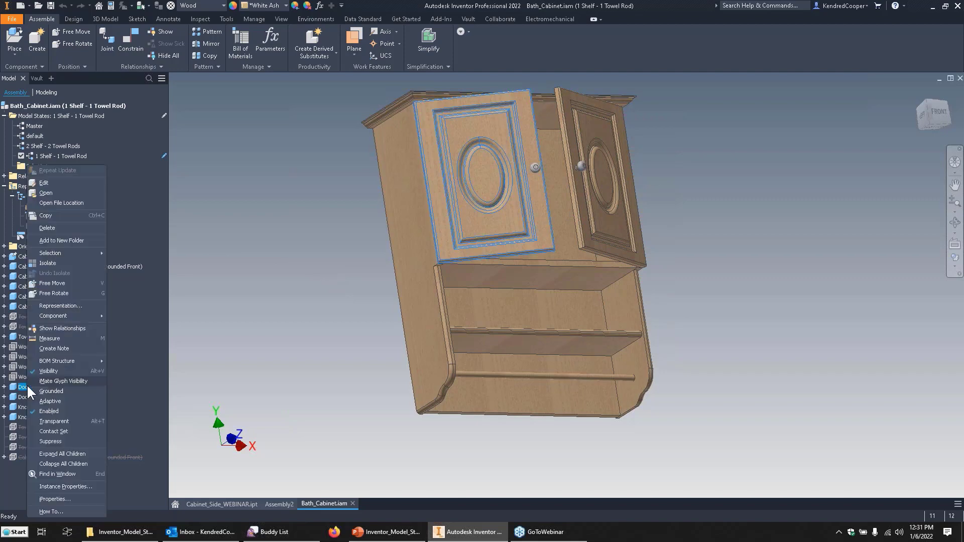
{"action": "left_click", "coordinate": [69, 441]}
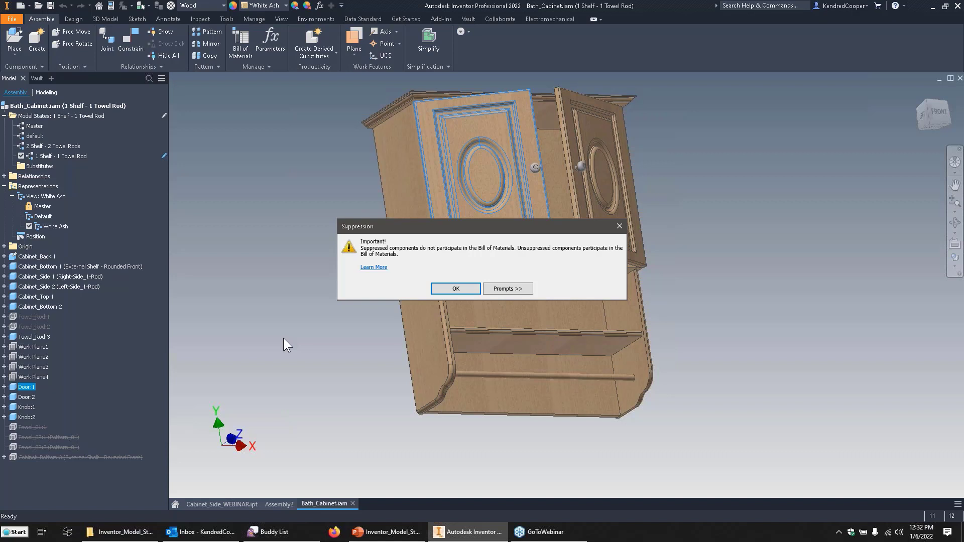
{"action": "left_click", "coordinate": [456, 288]}
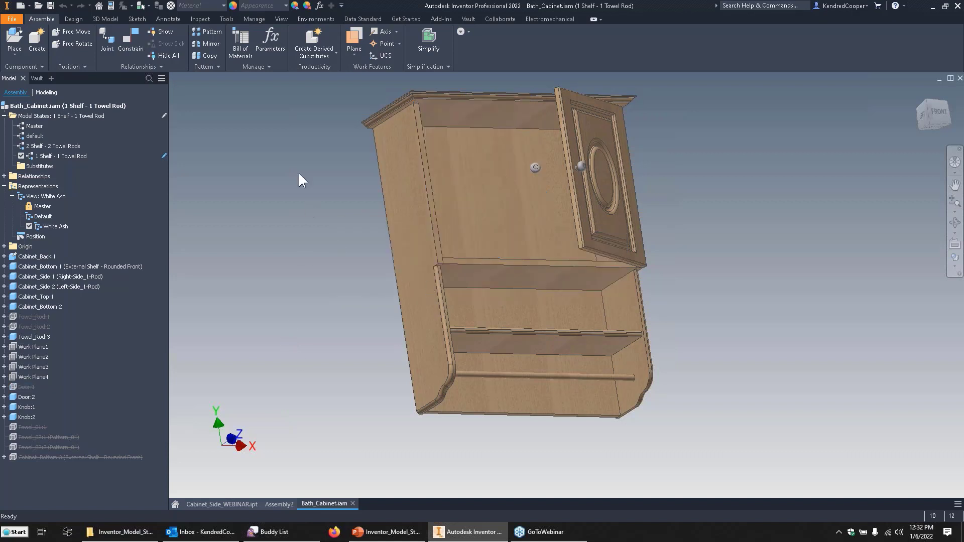
Review the towel and side rows in the cabinet's structured Bill of Materials for the 1 Shelf - 1 Towel Rod model state and close it.
{"action": "left_click", "coordinate": [242, 41]}
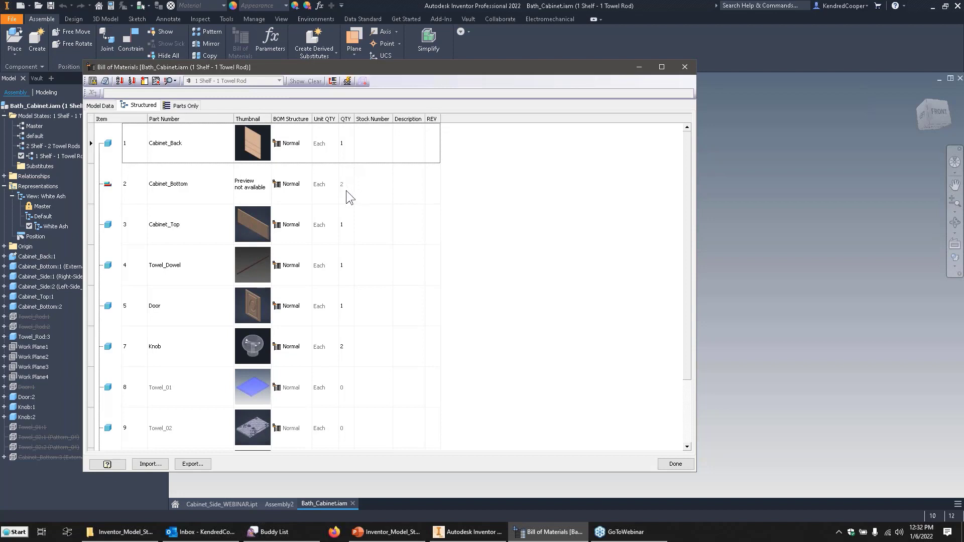
{"action": "left_click", "coordinate": [344, 223]}
{"action": "scroll", "coordinate": [354, 347], "scroll_direction": "down", "scroll_amount": 2}
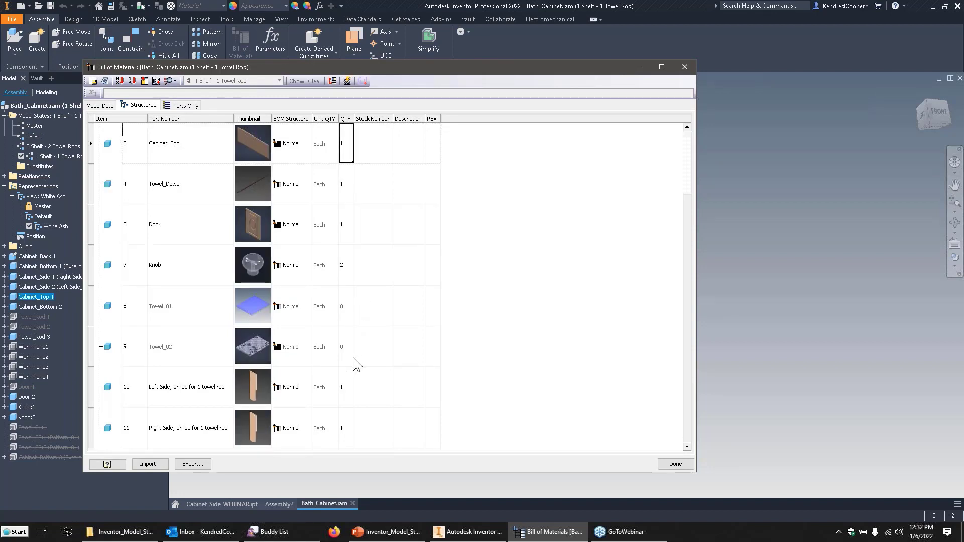
{"action": "left_click", "coordinate": [189, 306]}
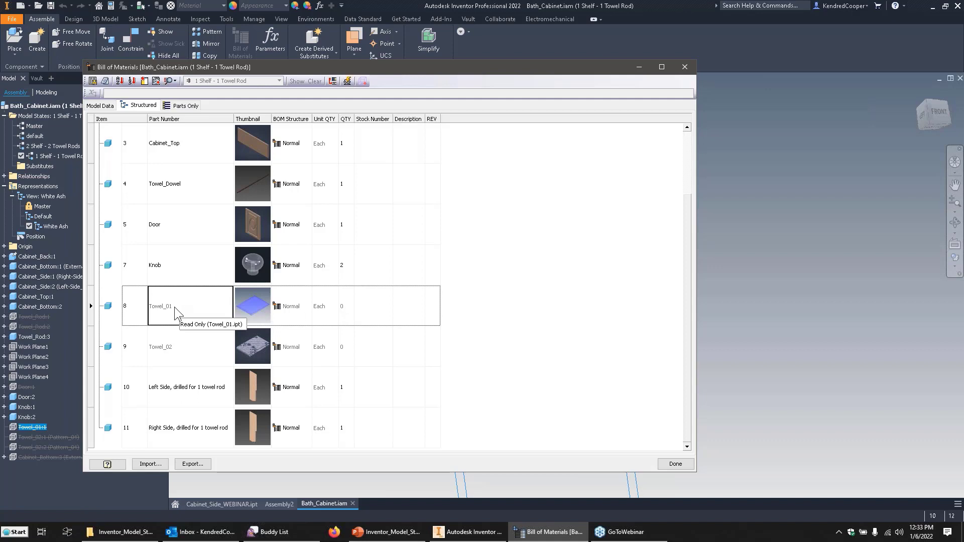
{"action": "left_click", "coordinate": [346, 346]}
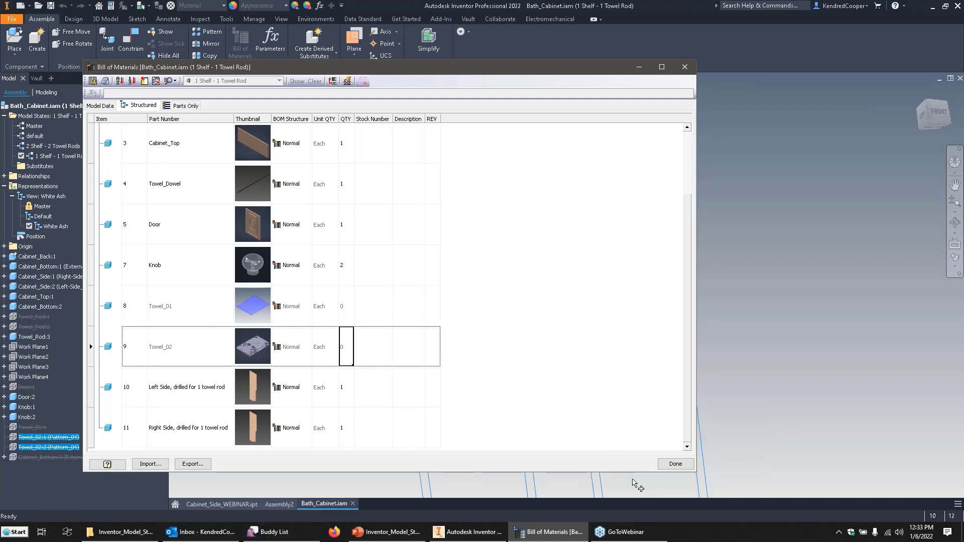
{"action": "left_click", "coordinate": [676, 464]}
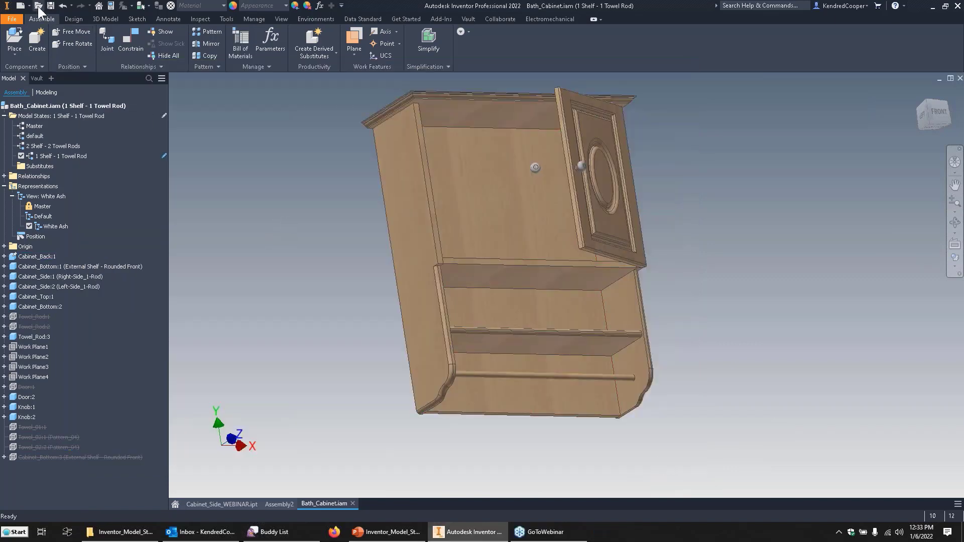
Create a new drawing and start a base view with Bath_Cabinet.iam from the Bath_Cabinet folder as its source file.
{"action": "left_click", "coordinate": [22, 5]}
{"action": "double_click", "coordinate": [379, 318]}
{"action": "left_click", "coordinate": [454, 317]}
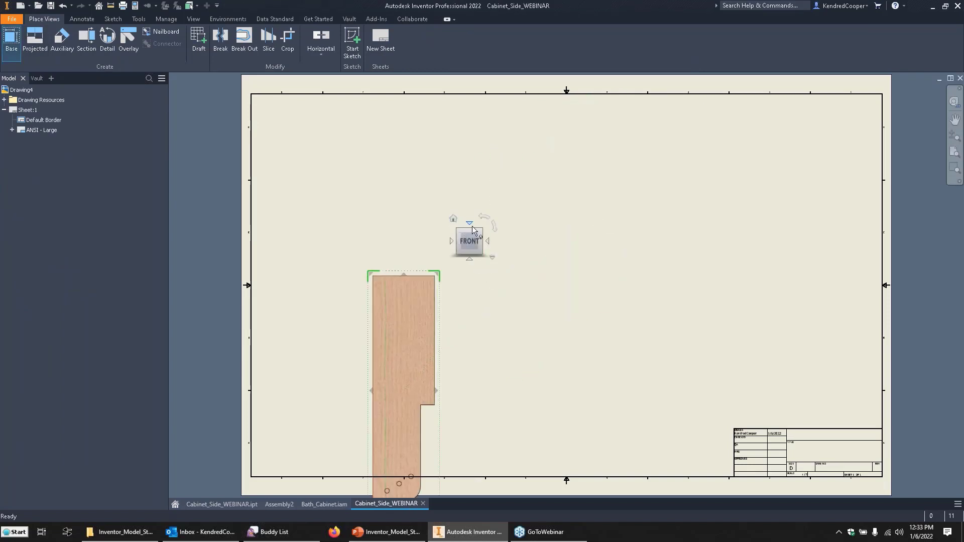
{"action": "left_click", "coordinate": [480, 233]}
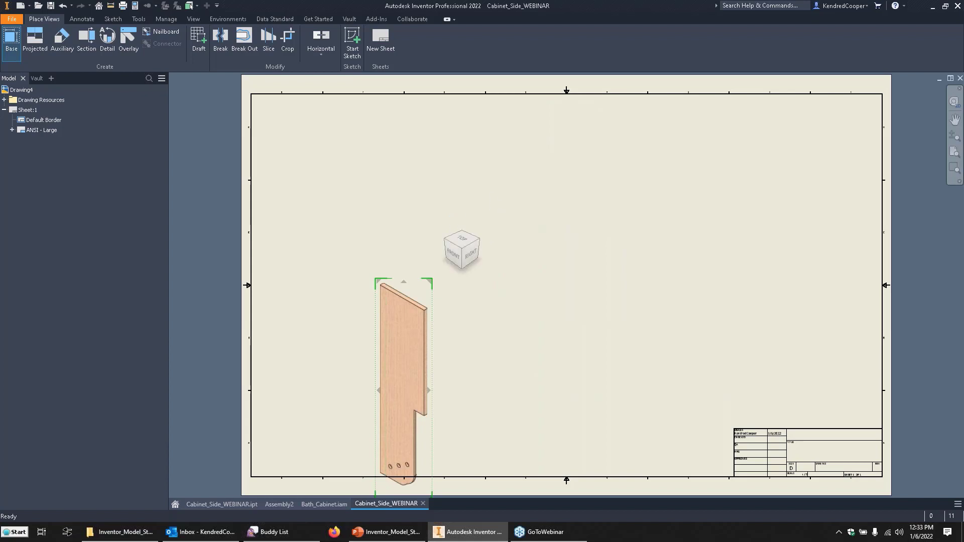
{"action": "left_click_drag", "start_coordinate": [963, 145], "coordinate": [680, 139]}
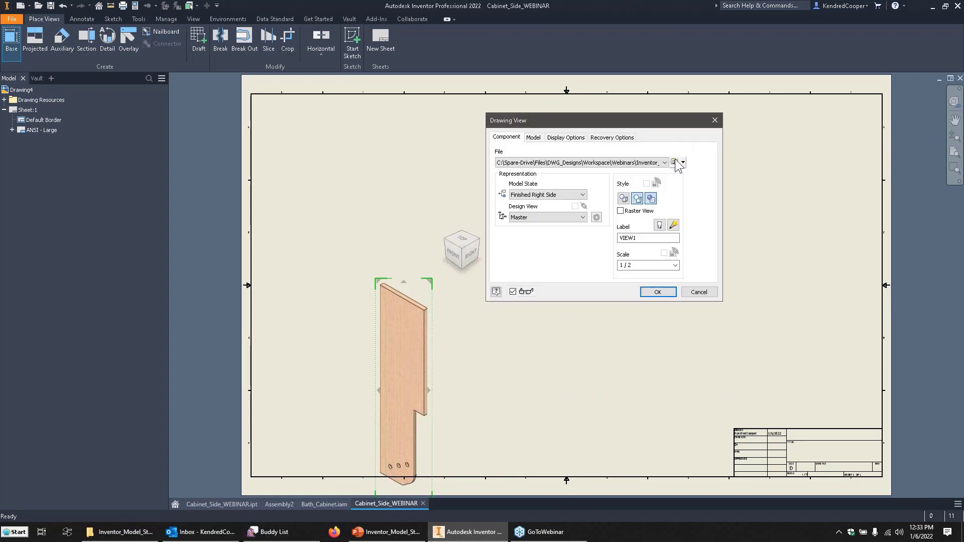
{"action": "left_click", "coordinate": [665, 162]}
{"action": "left_click", "coordinate": [674, 162]}
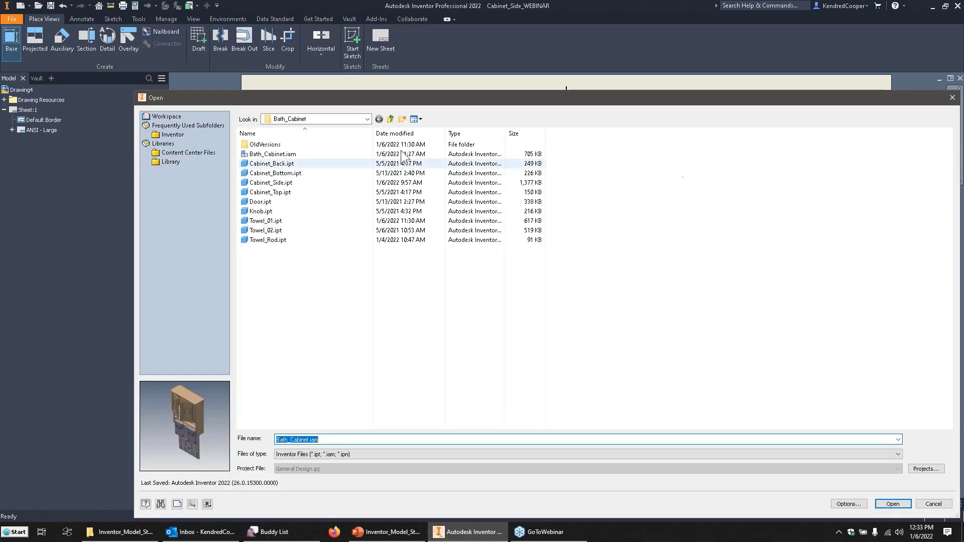
{"action": "double_click", "coordinate": [287, 155]}
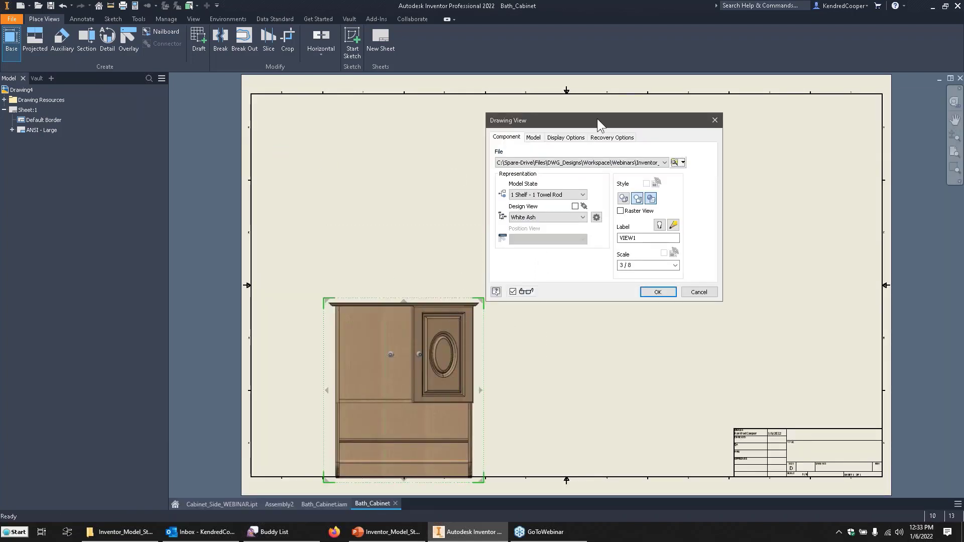
Orient the cabinet base view isometrically from the front, top and right, set its scale to 1/2 and create it.
{"action": "left_click_drag", "start_coordinate": [596, 121], "coordinate": [765, 139]}
{"action": "left_click", "coordinate": [526, 258]}
{"action": "middle_click_drag", "start_coordinate": [433, 333], "coordinate": [429, 214]}
{"action": "left_click", "coordinate": [846, 285]}
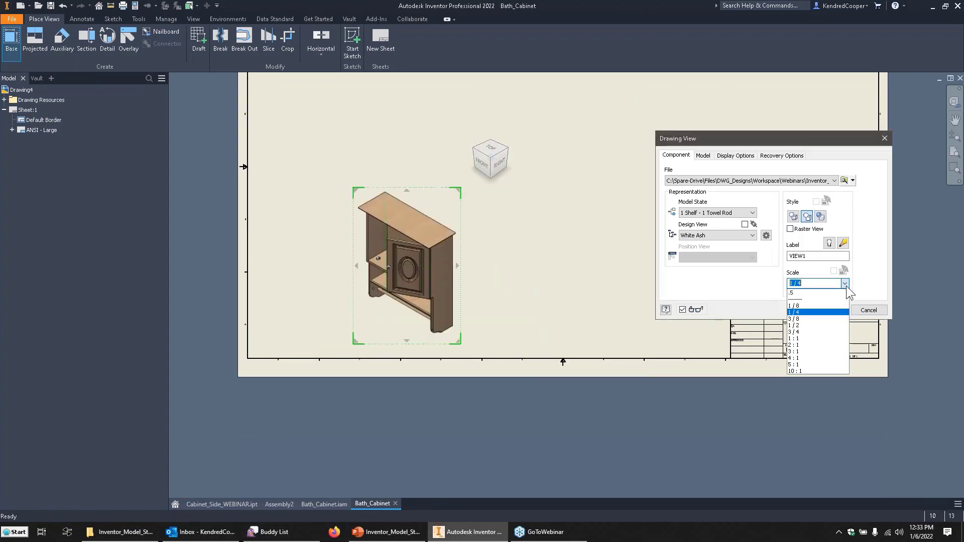
{"action": "left_click", "coordinate": [810, 325]}
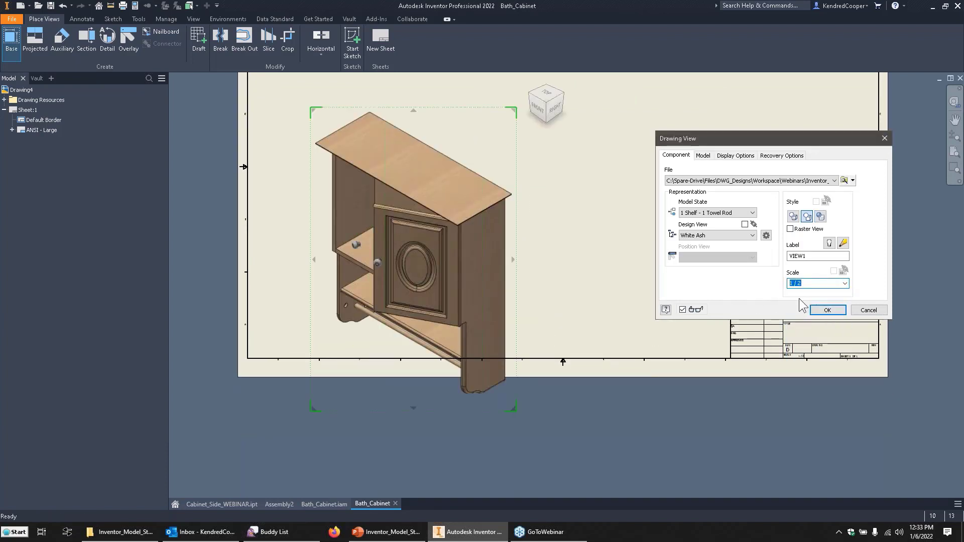
{"action": "left_click", "coordinate": [827, 310]}
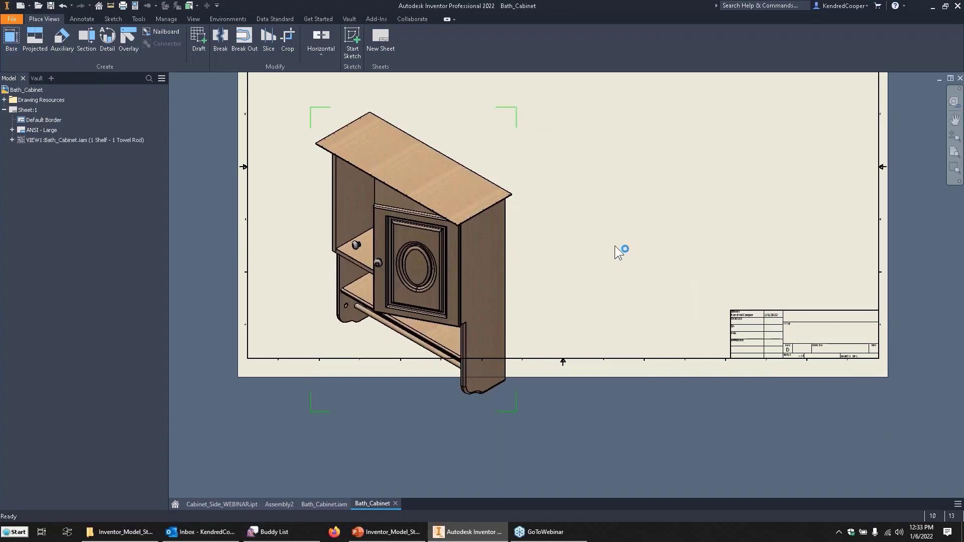
Move the cabinet view up onto the sheet and give it a custom orientation that looks at the cabinet from a lower, more frontal angle.
{"action": "key", "text": "Home"}
{"action": "left_click_drag", "start_coordinate": [486, 241], "coordinate": [489, 142]}
{"action": "double_click", "coordinate": [475, 150]}
{"action": "right_click", "coordinate": [508, 100]}
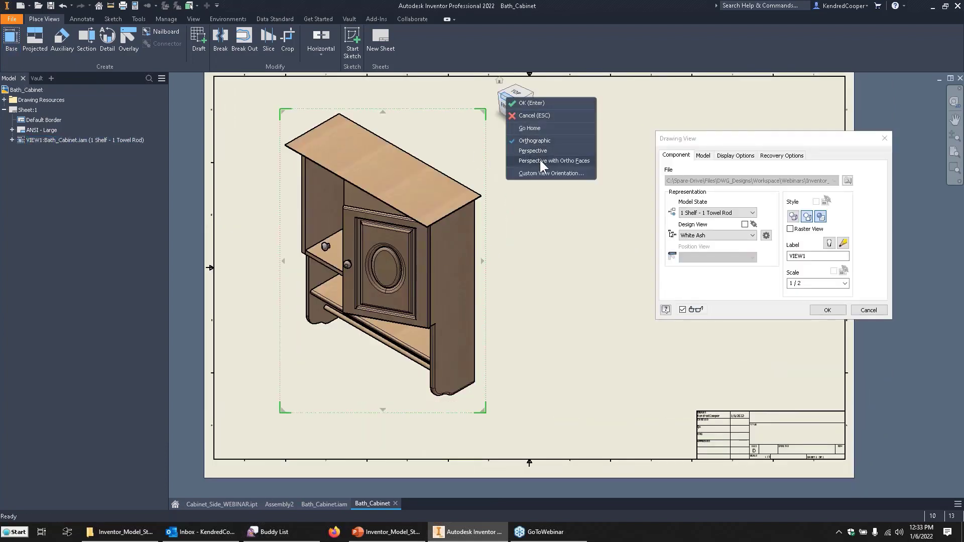
{"action": "left_click", "coordinate": [538, 174]}
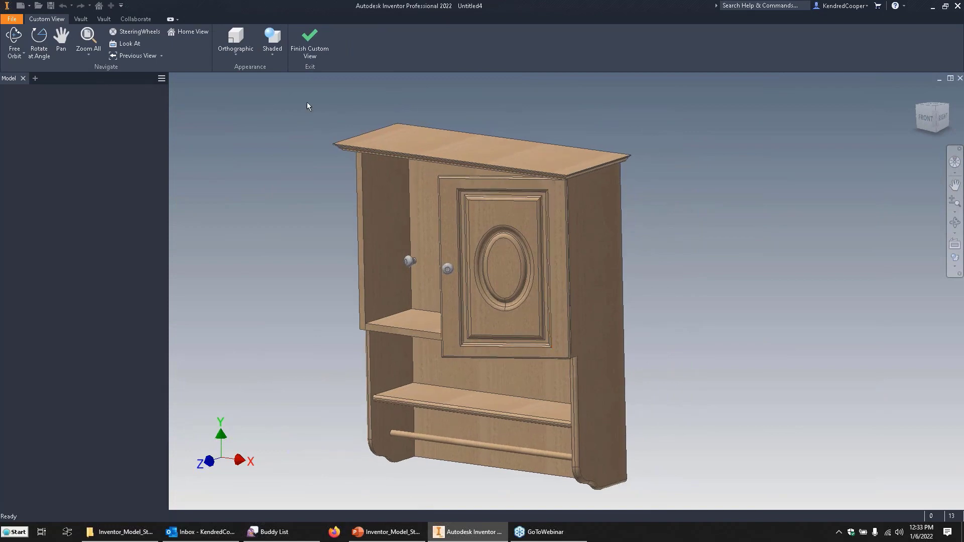
{"action": "left_click", "coordinate": [310, 41]}
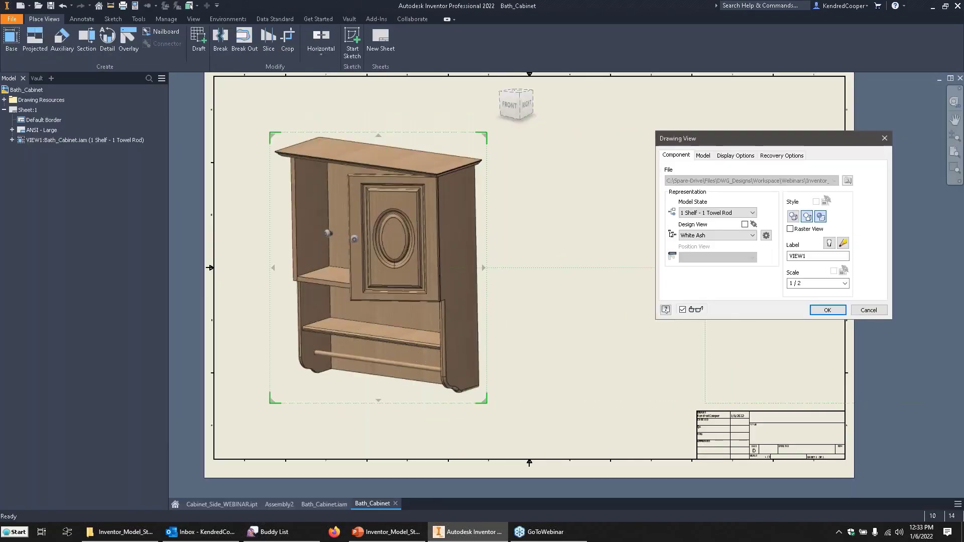
{"action": "left_click", "coordinate": [828, 310]}
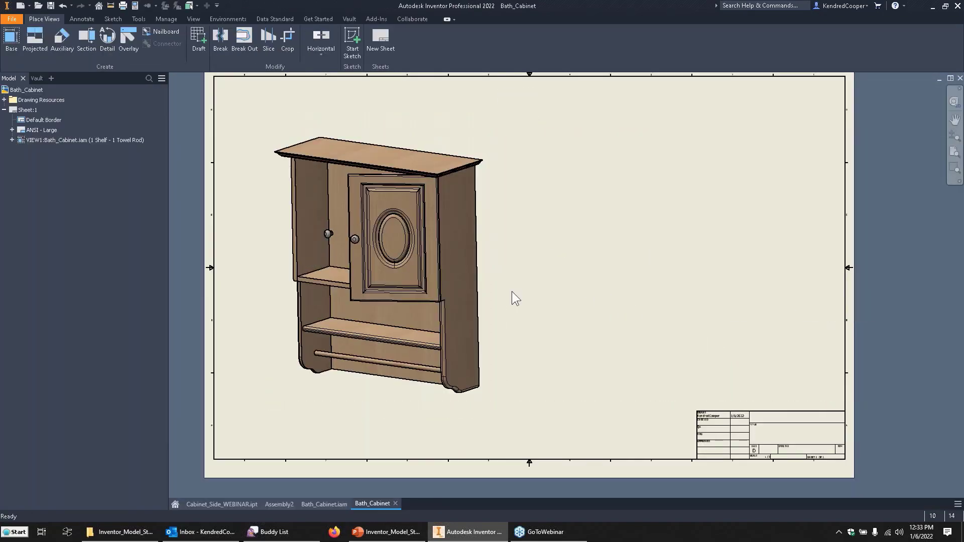
{"action": "left_click", "coordinate": [81, 18]}
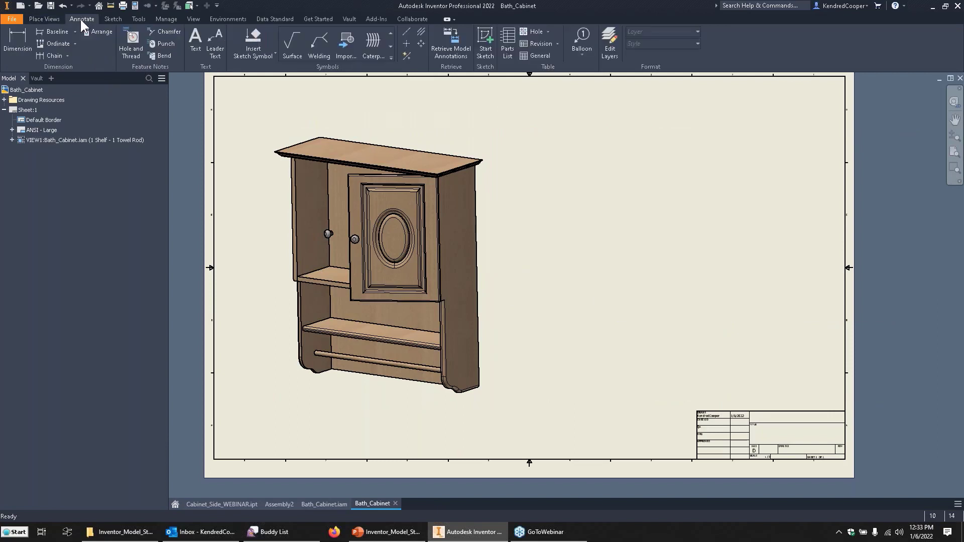
{"action": "left_click", "coordinate": [505, 44]}
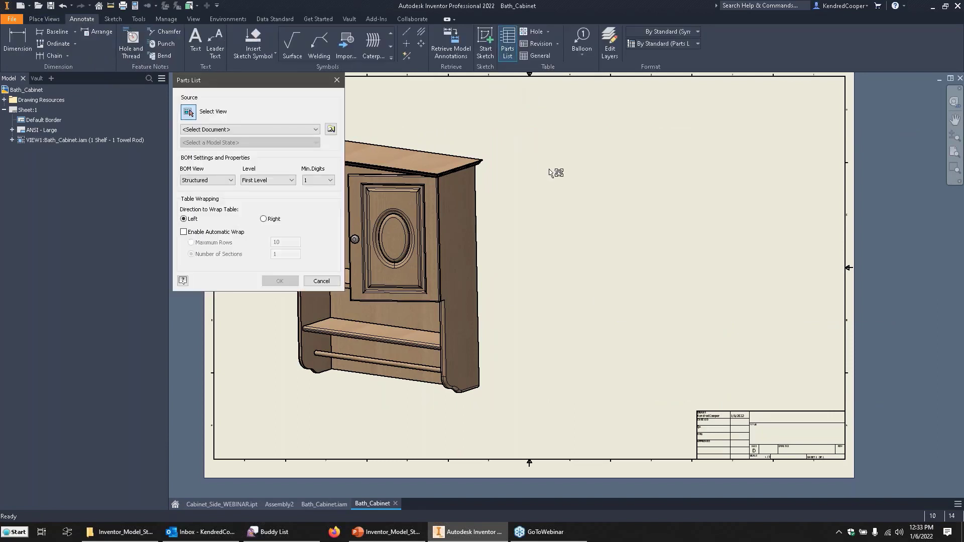
{"action": "left_click", "coordinate": [456, 204]}
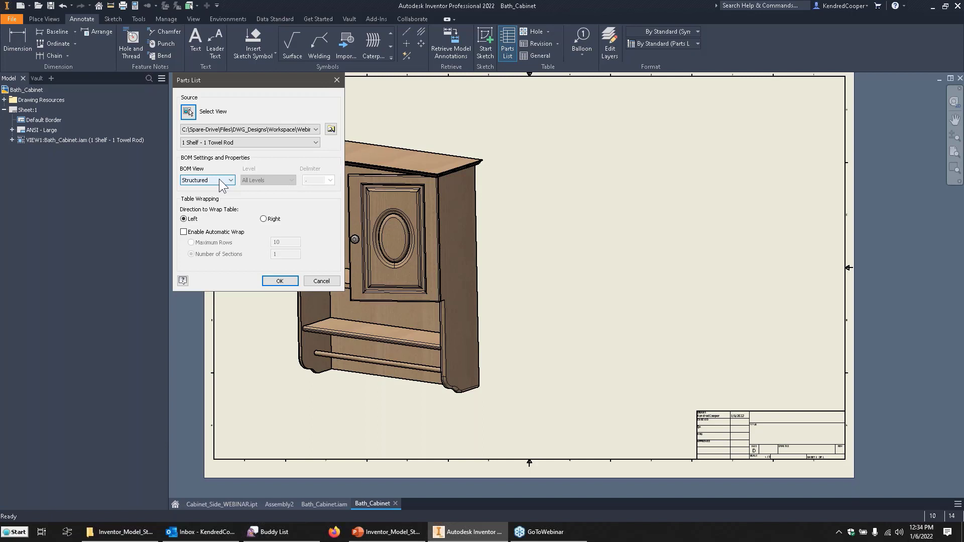
{"action": "left_click", "coordinate": [280, 281]}
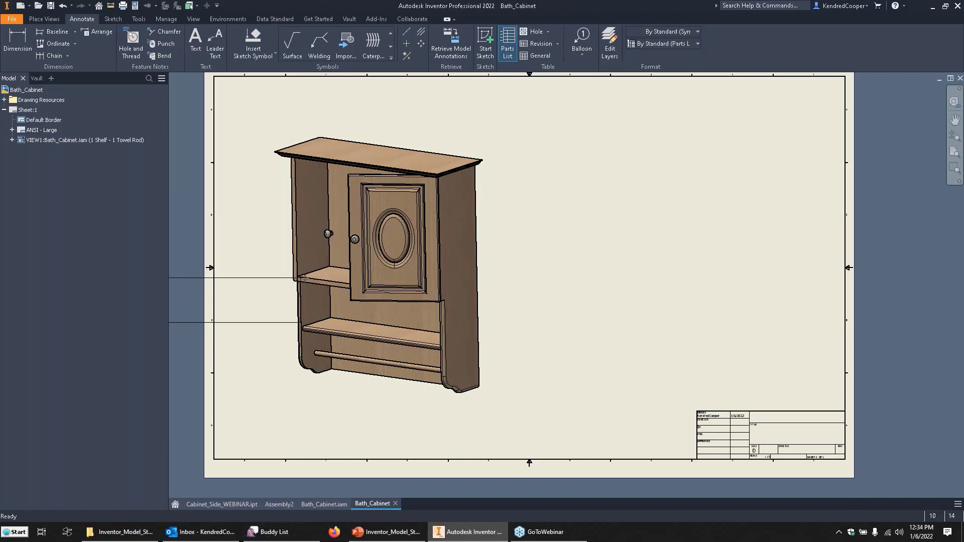
{"action": "key", "text": "Escape"}
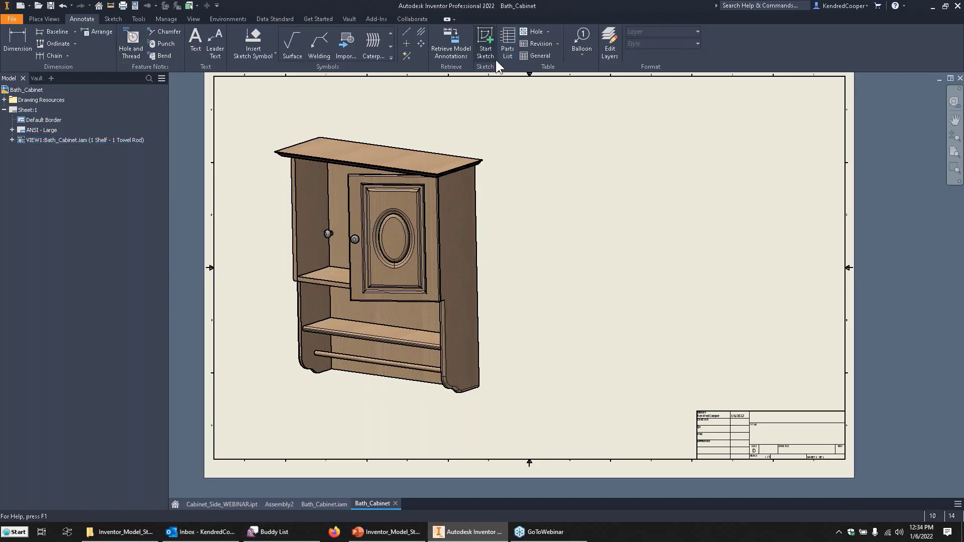
Place a structured parts list for the cabinet view's 1 Shelf - 1 Towel Rod model state in the empty sheet area beside the view.
{"action": "left_click", "coordinate": [507, 50]}
{"action": "left_click", "coordinate": [308, 194]}
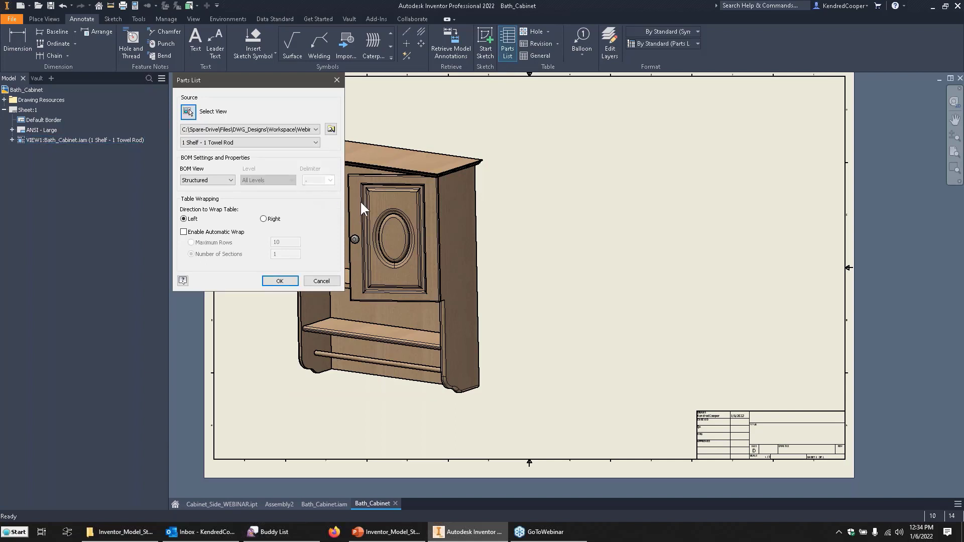
{"action": "left_click", "coordinate": [231, 145]}
{"action": "left_click", "coordinate": [232, 146]}
{"action": "left_click", "coordinate": [260, 144]}
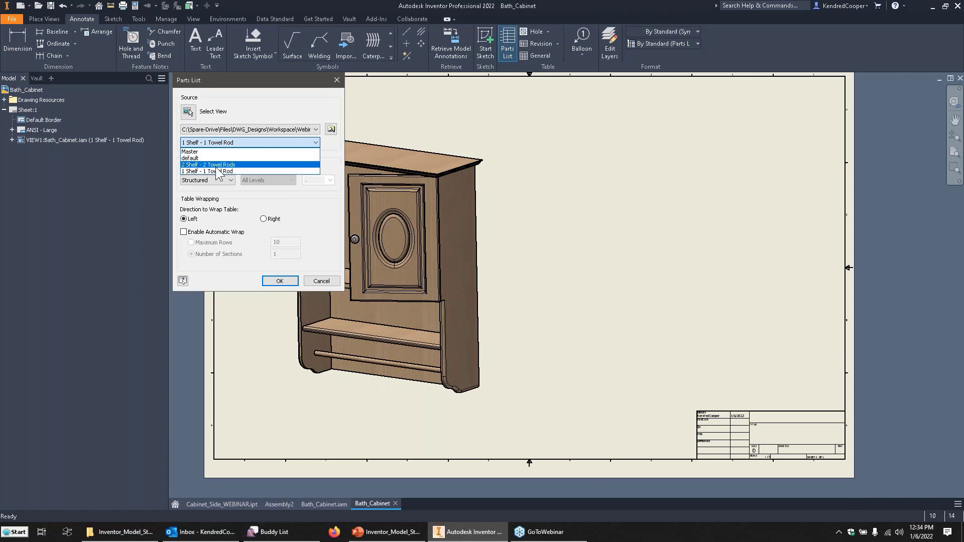
{"action": "left_click", "coordinate": [330, 150]}
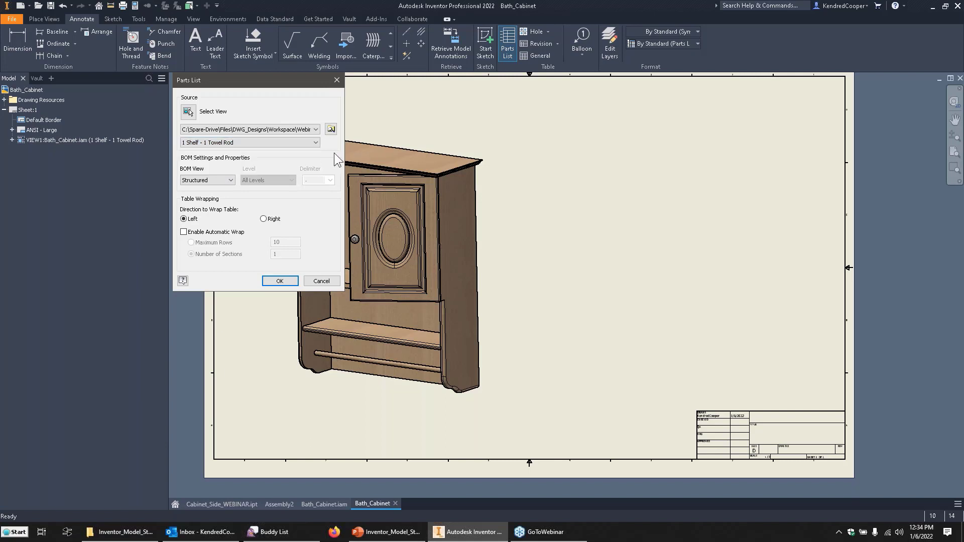
{"action": "left_click", "coordinate": [295, 282]}
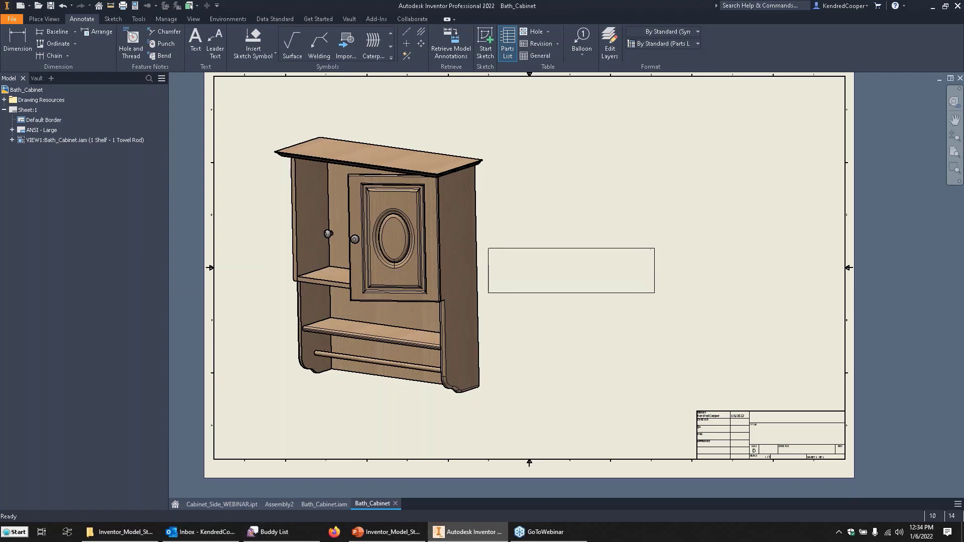
{"action": "left_click", "coordinate": [652, 245]}
Examine the quantities and part numbers in the placed parts list, especially the Towel_01 and Towel_02 rows.
{"action": "scroll", "coordinate": [526, 289], "scroll_direction": "up", "scroll_amount": 5}
{"action": "middle_click_drag", "start_coordinate": [533, 297], "coordinate": [435, 371]}
{"action": "scroll", "coordinate": [430, 316], "scroll_direction": "up", "scroll_amount": 3}
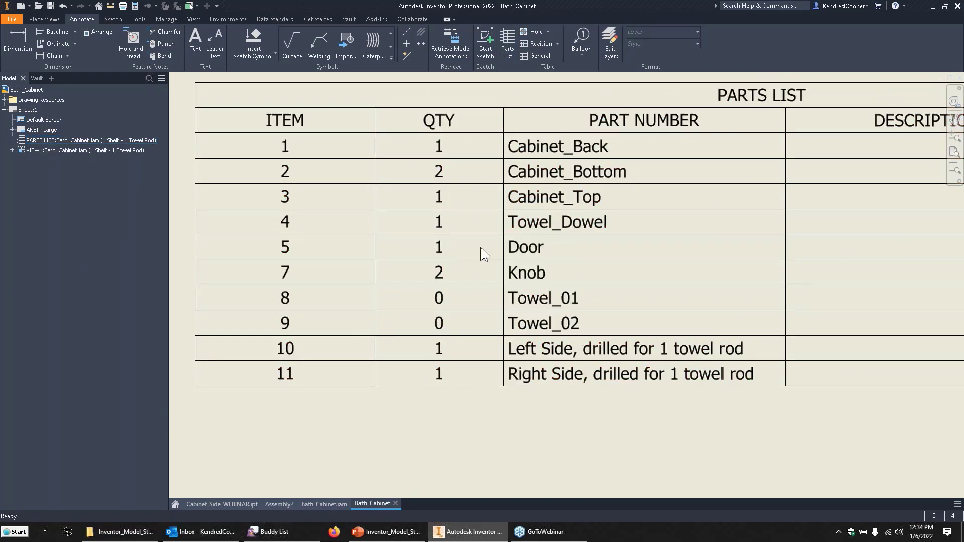
{"action": "scroll", "coordinate": [481, 249], "scroll_direction": "down", "scroll_amount": 5}
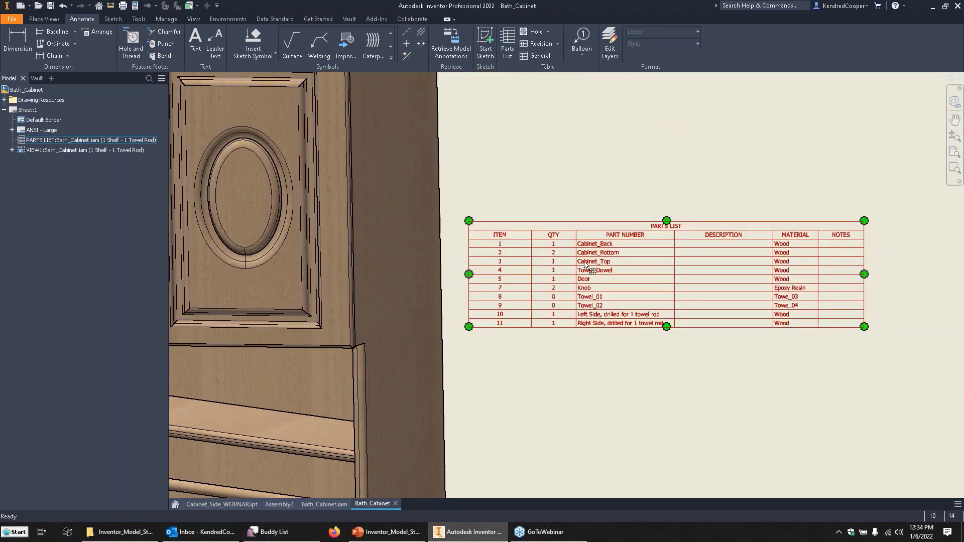
{"action": "scroll", "coordinate": [577, 271], "scroll_direction": "up", "scroll_amount": 5}
{"action": "middle_click_drag", "start_coordinate": [547, 294], "coordinate": [557, 226]}
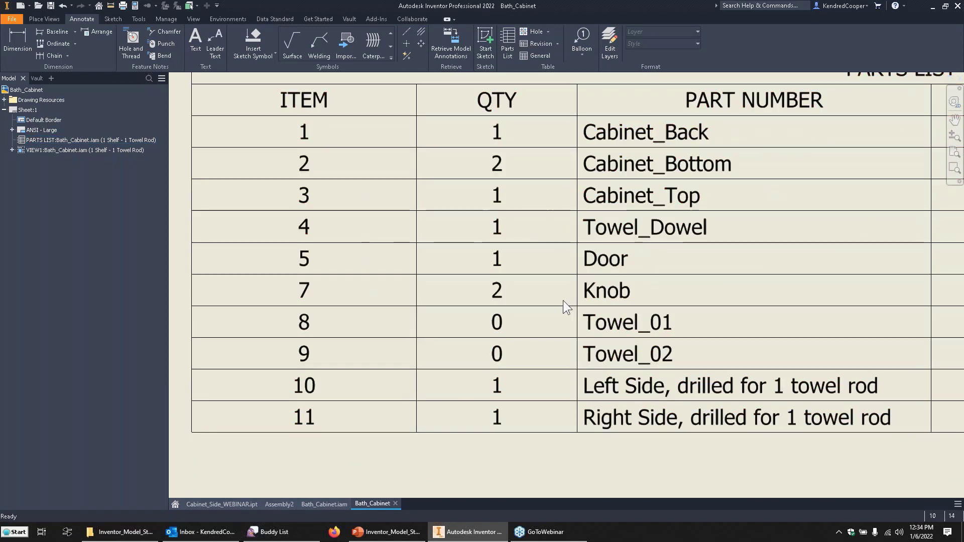
{"action": "left_click", "coordinate": [498, 327]}
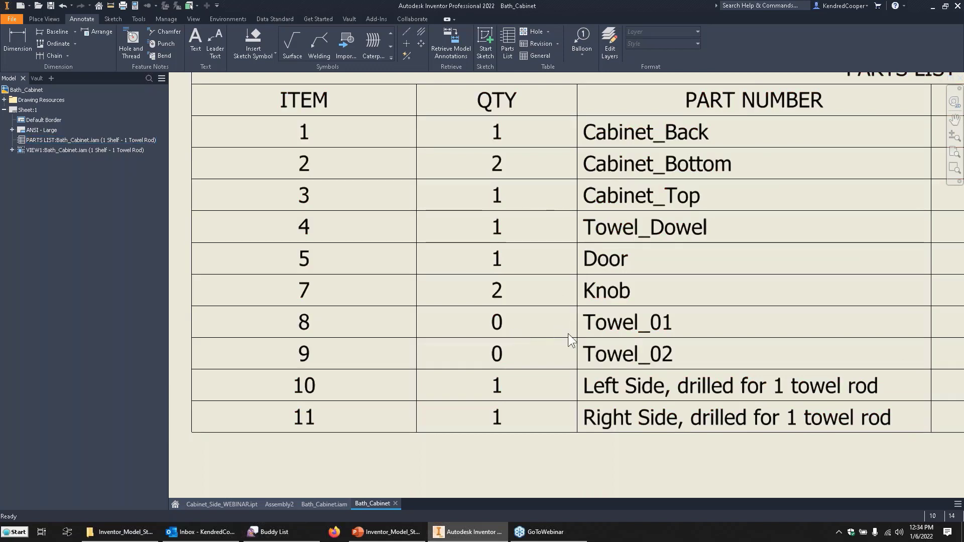
{"action": "scroll", "coordinate": [568, 333], "scroll_direction": "down", "scroll_amount": 3}
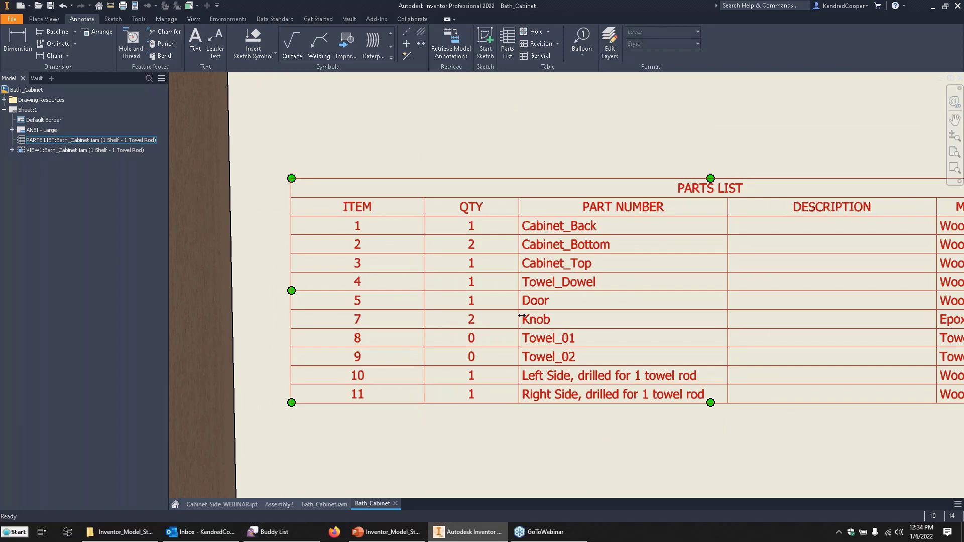
Edit the parts list to hide the Towel_01 and Towel_02 rows.
{"action": "left_click", "coordinate": [541, 343]}
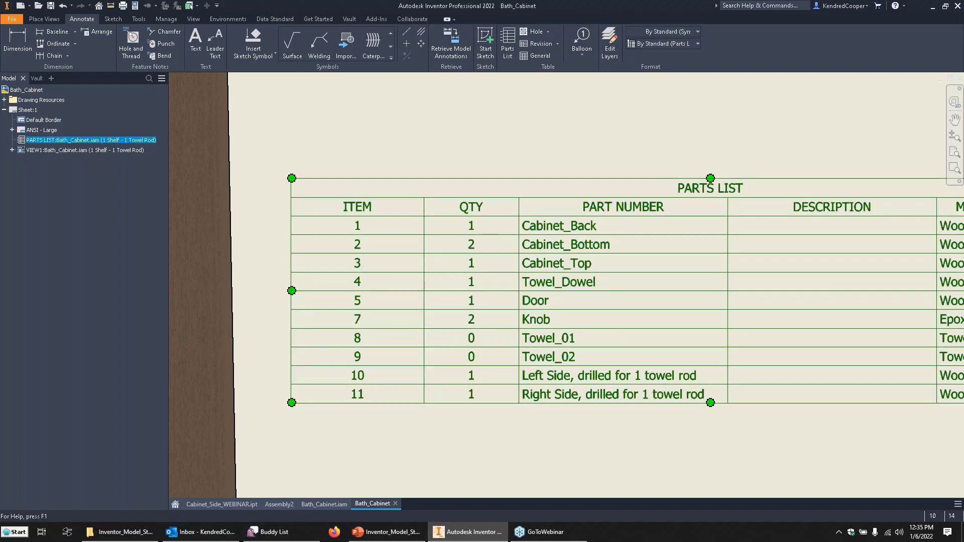
{"action": "double_click", "coordinate": [629, 186]}
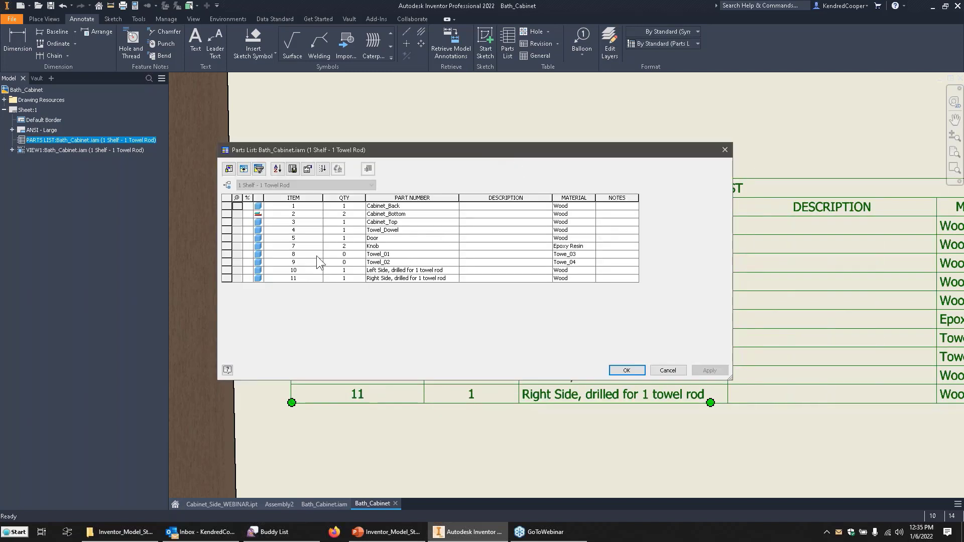
{"action": "left_click_drag", "start_coordinate": [227, 254], "coordinate": [227, 260]}
{"action": "right_click", "coordinate": [224, 263]}
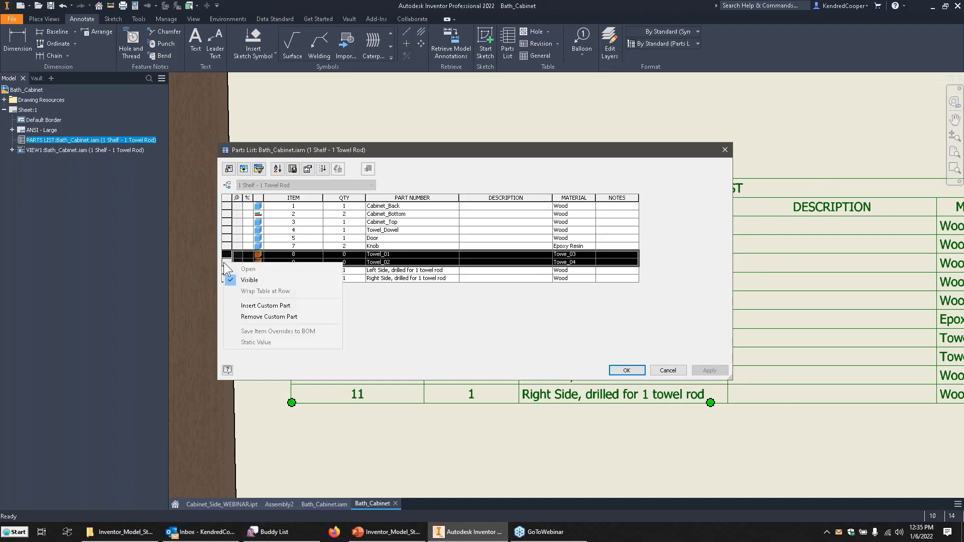
{"action": "left_click", "coordinate": [272, 280]}
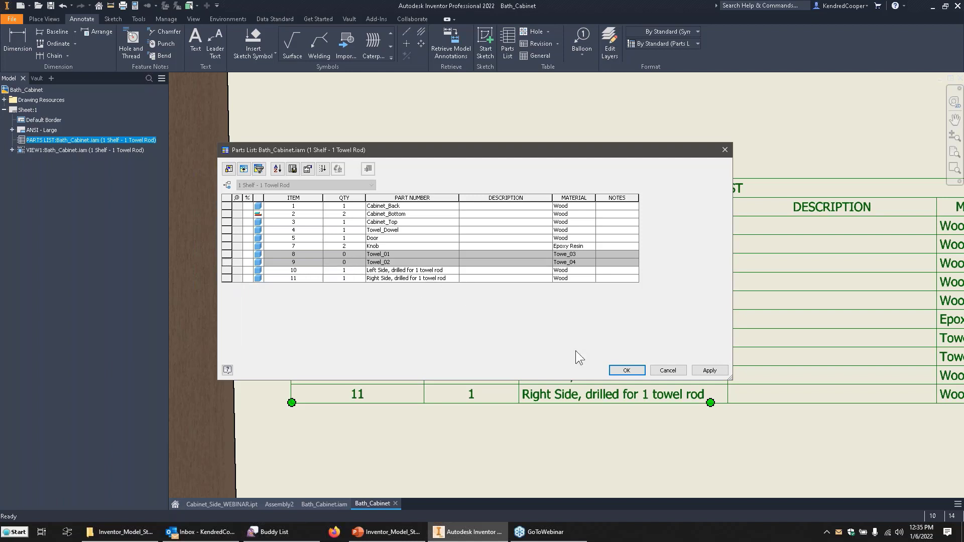
{"action": "left_click", "coordinate": [627, 372]}
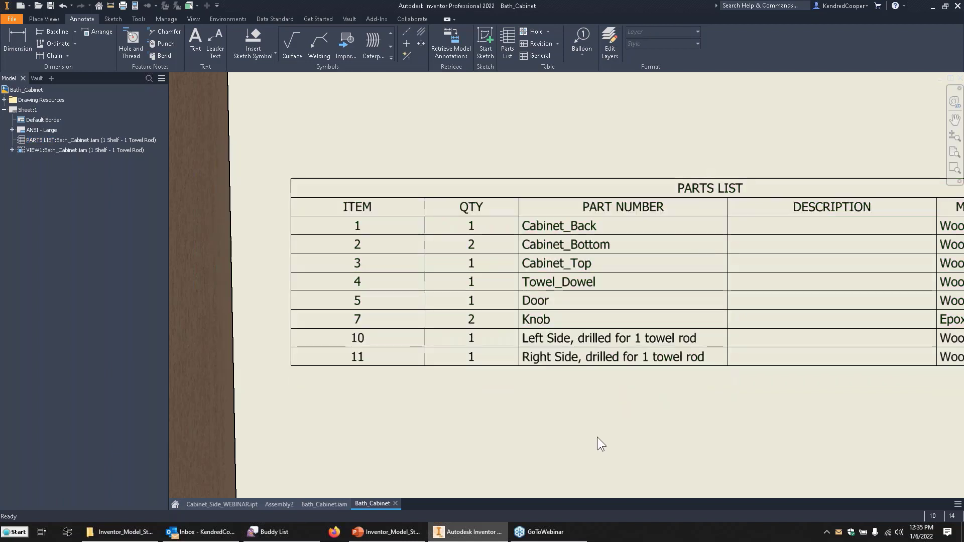
{"action": "middle_click_drag", "start_coordinate": [649, 420], "coordinate": [536, 406]}
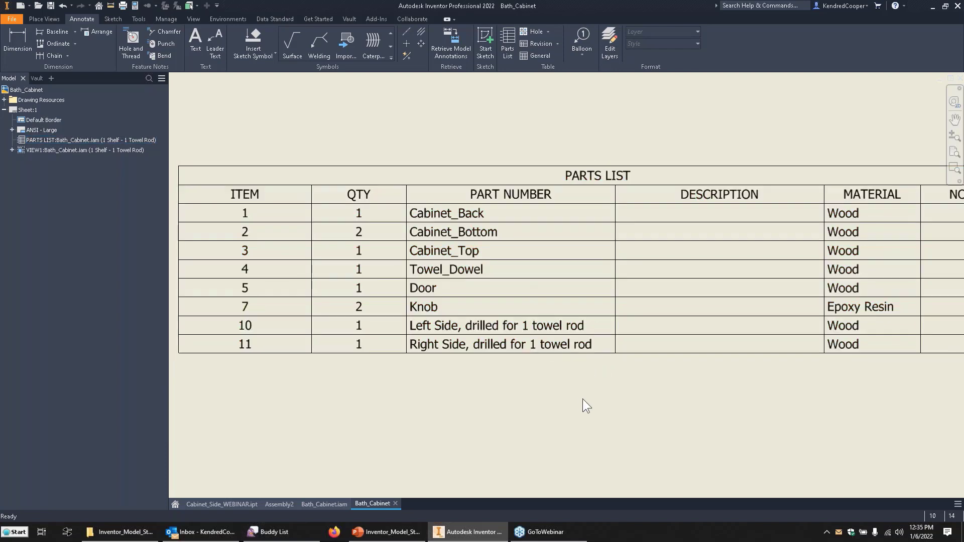
Open the part file Model States Bolt.ipt from the Inventor_Model_States folder.
{"action": "middle_click", "coordinate": [647, 395]}
{"action": "middle_click", "coordinate": [646, 395]}
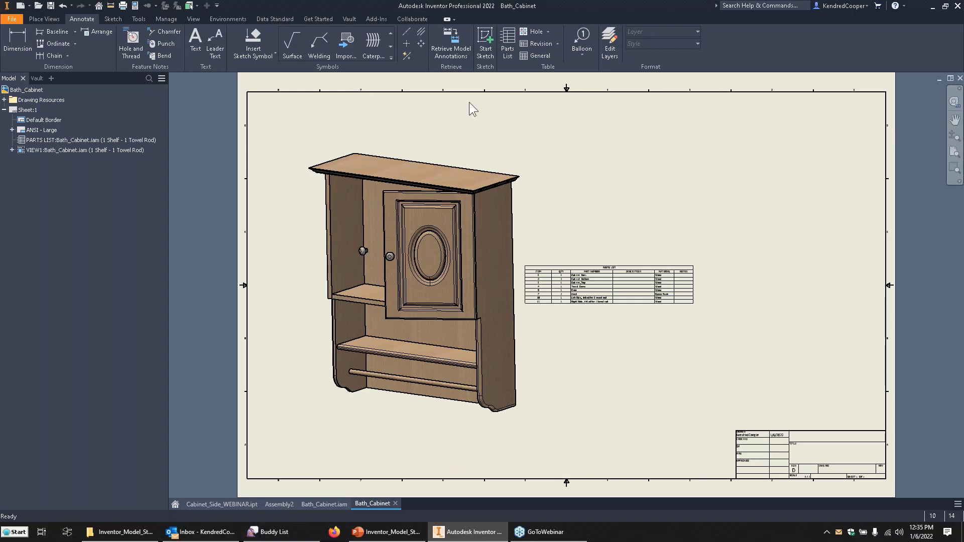
{"action": "left_click", "coordinate": [38, 5]}
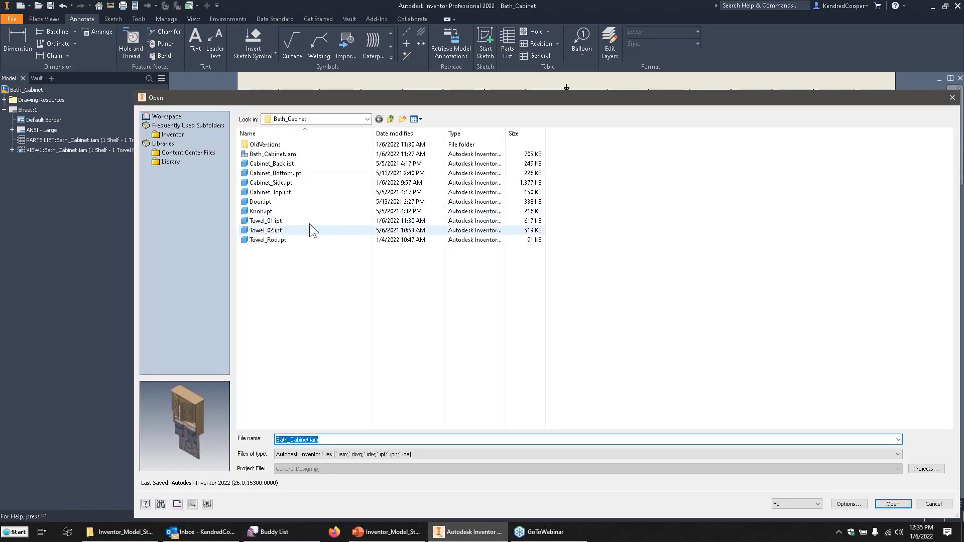
{"action": "left_click", "coordinate": [390, 119]}
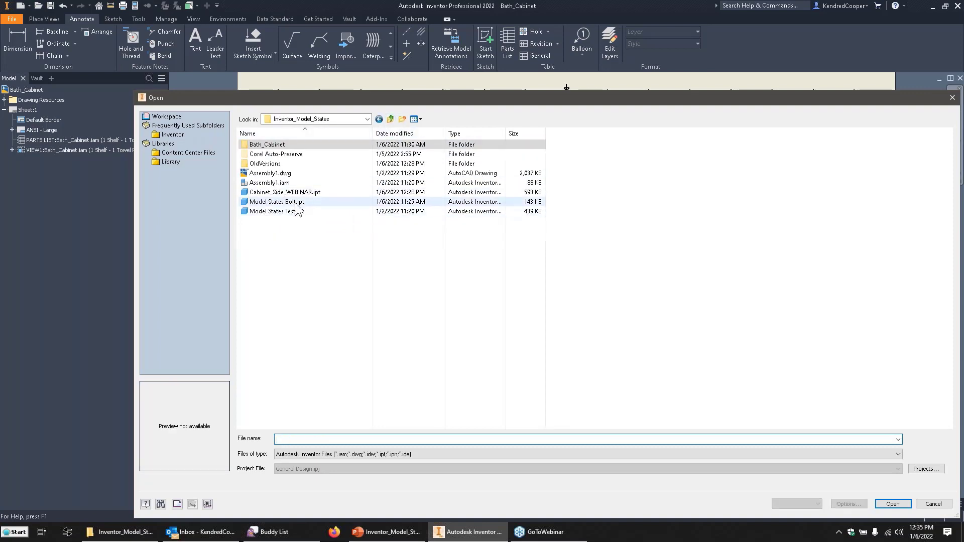
{"action": "left_click", "coordinate": [295, 202]}
{"action": "left_click", "coordinate": [893, 504]}
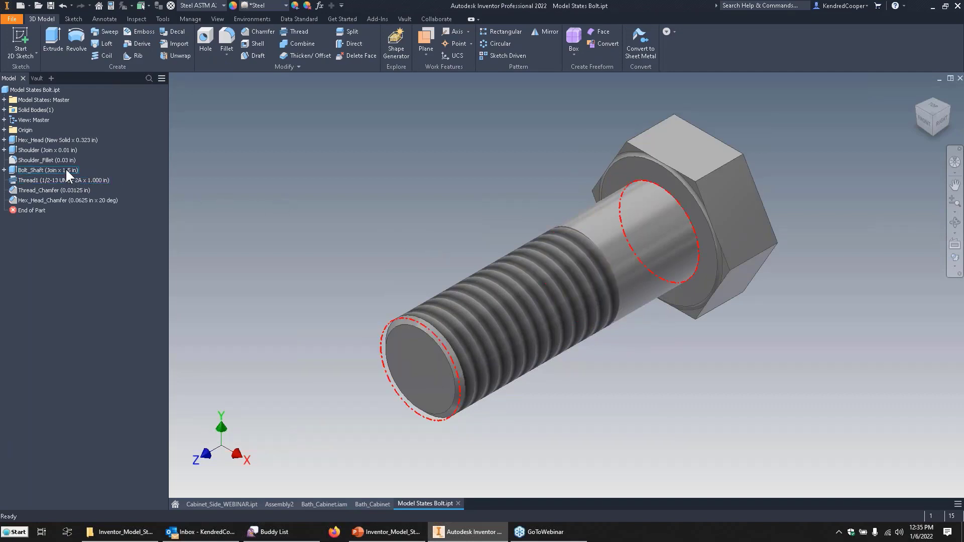
Review the bolt's named model parameters and their equations.
{"action": "middle_click_drag", "start_coordinate": [457, 221], "coordinate": [419, 206], "text": "shift"}
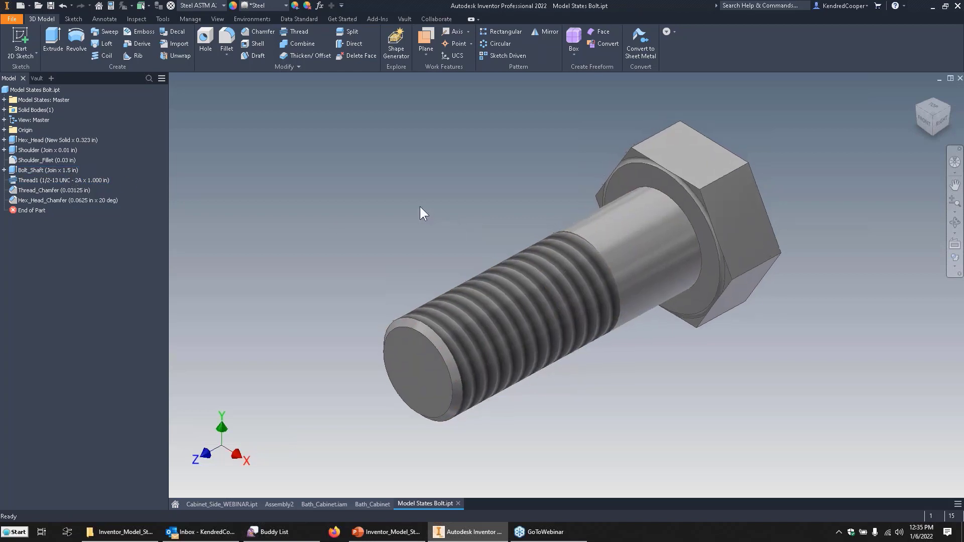
{"action": "left_click", "coordinate": [320, 6]}
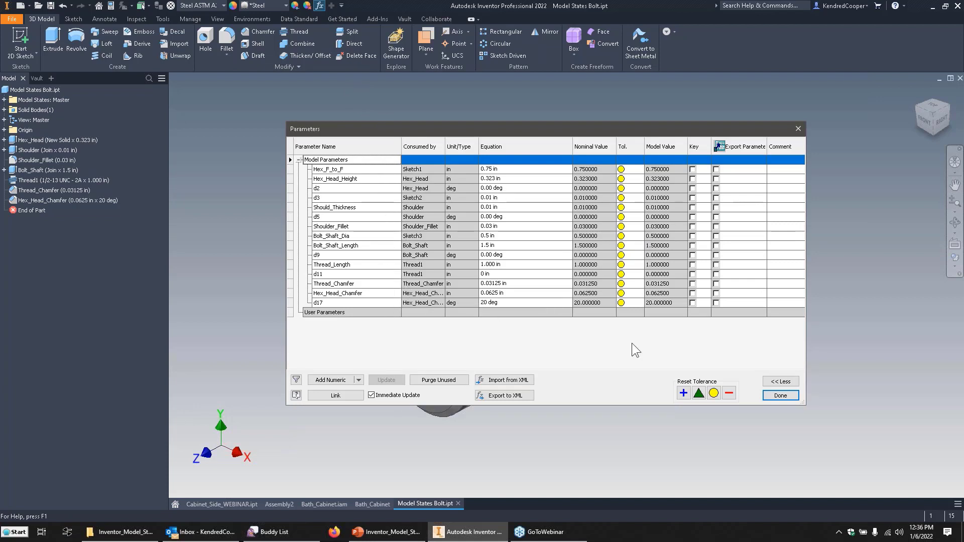
{"action": "left_click", "coordinate": [781, 395]}
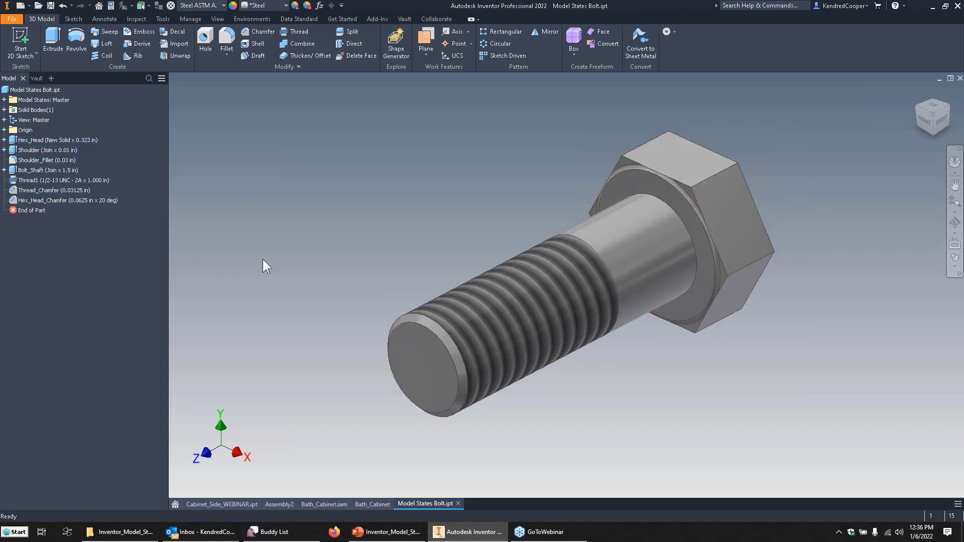
Examine the parameters, properties, suppression, iFeatures and iMates that iPart authoring offers for the bolt, and leave the part without a table.
{"action": "left_click", "coordinate": [186, 19]}
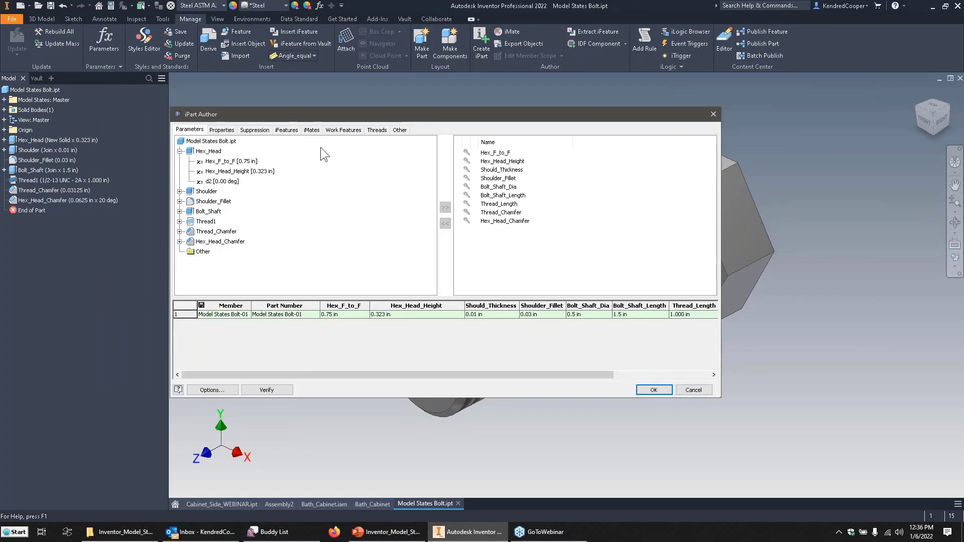
{"action": "left_click", "coordinate": [224, 130]}
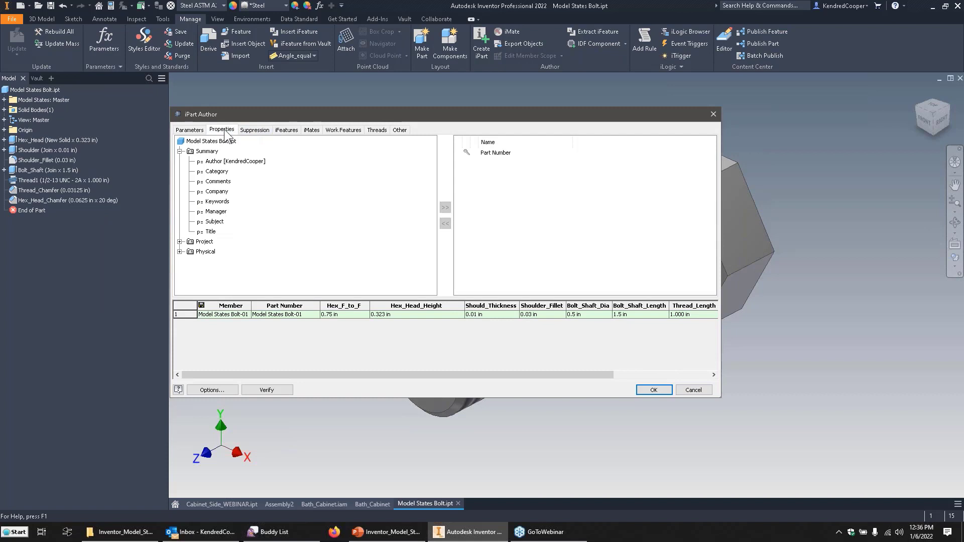
{"action": "left_click", "coordinate": [255, 130]}
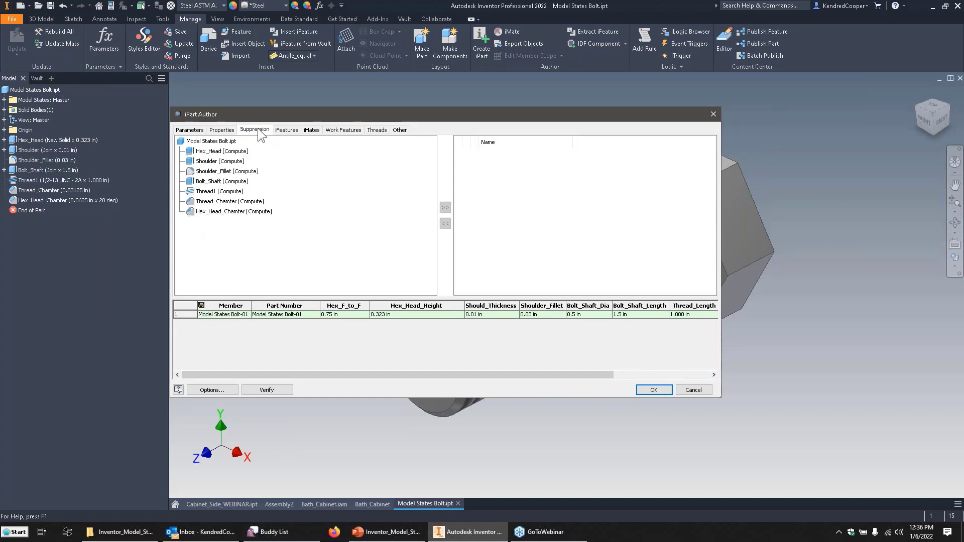
{"action": "left_click", "coordinate": [295, 131]}
{"action": "left_click", "coordinate": [312, 130]}
{"action": "left_click", "coordinate": [644, 390]}
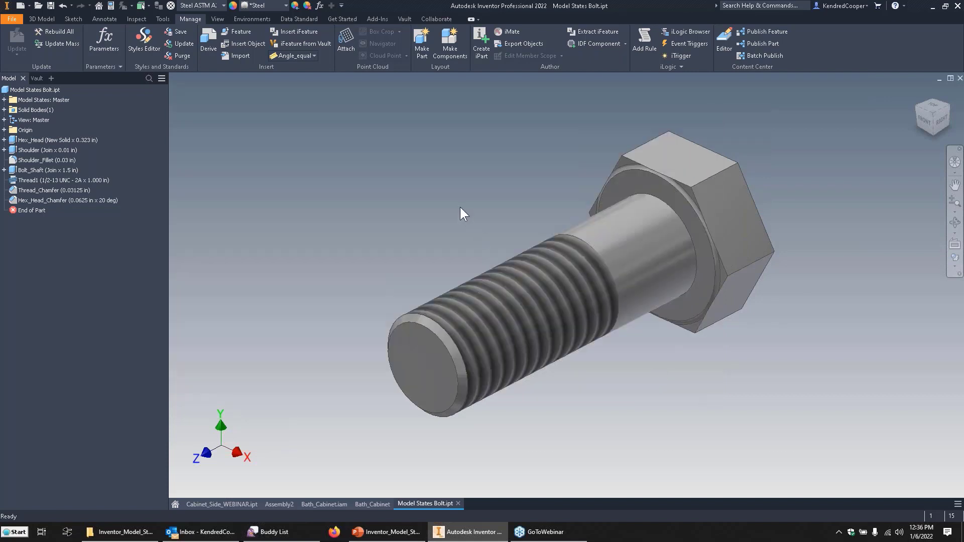
Make the Bolt_Shaft_Length parameter multi-value by adding 1.75, 2, 2.25, 2.5, 2.75 and 3 to its value list.
{"action": "left_click", "coordinate": [4, 100]}
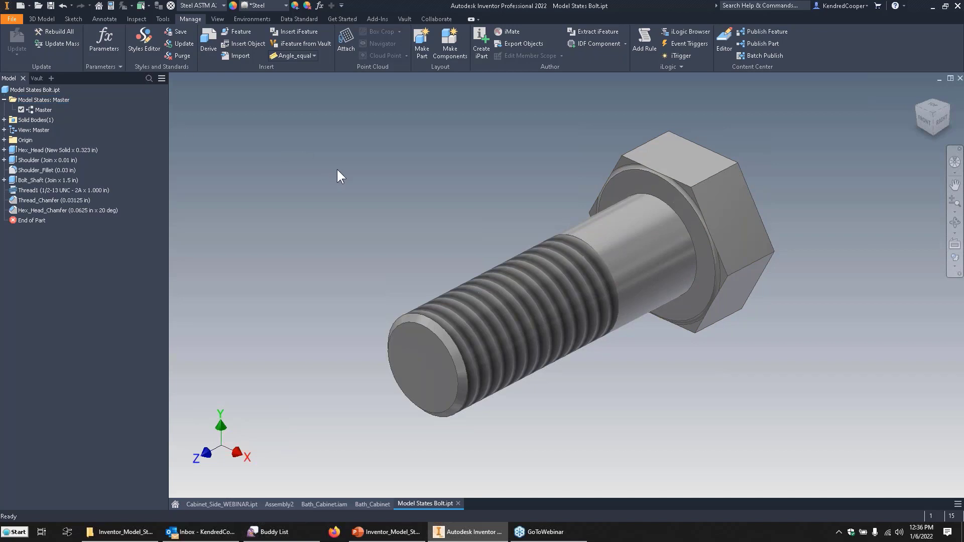
{"action": "left_click", "coordinate": [320, 6]}
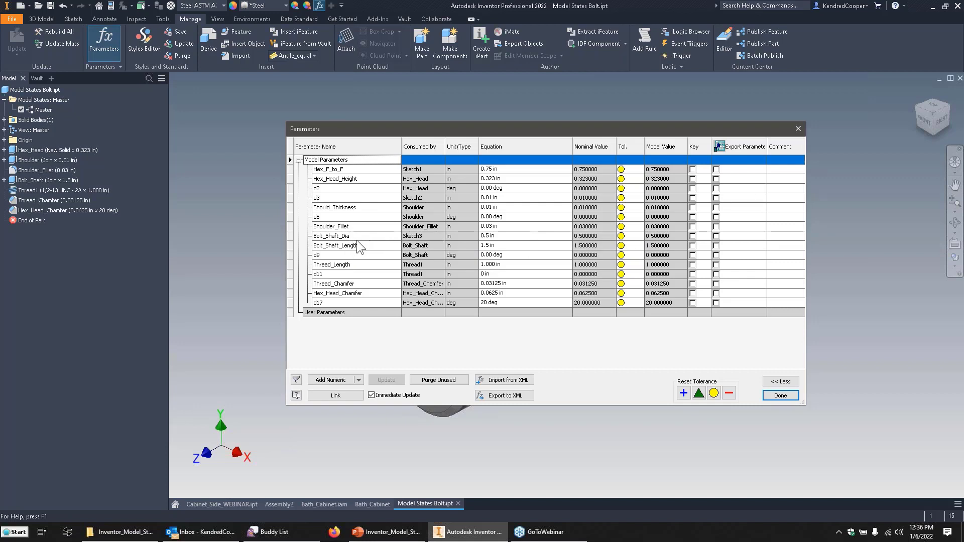
{"action": "left_click", "coordinate": [488, 245]}
{"action": "right_click", "coordinate": [554, 246]}
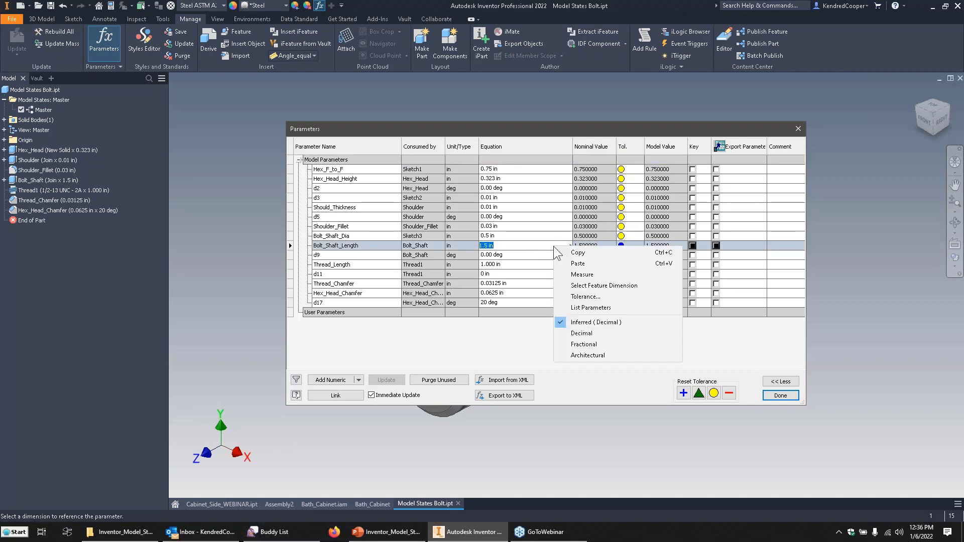
{"action": "left_click", "coordinate": [525, 276]}
{"action": "right_click", "coordinate": [531, 244]}
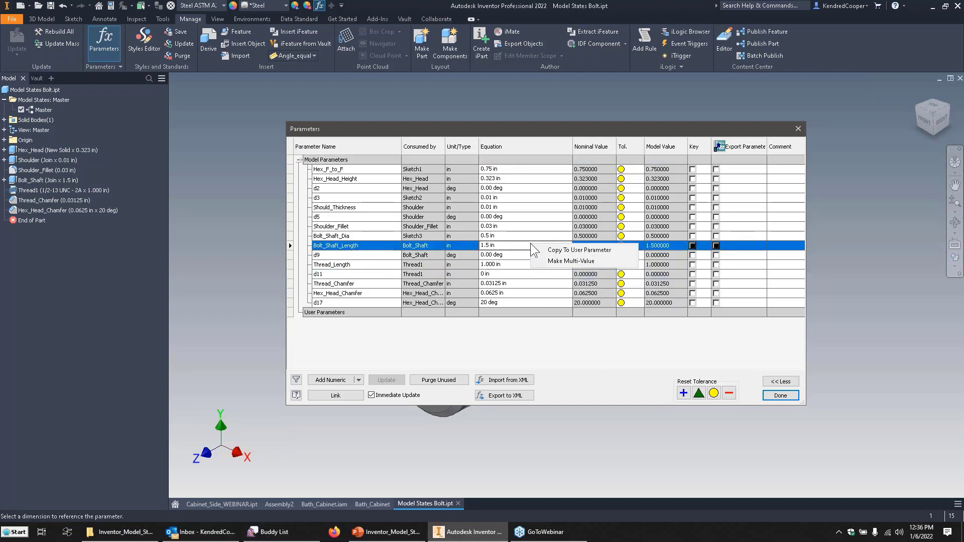
{"action": "left_click", "coordinate": [555, 259]}
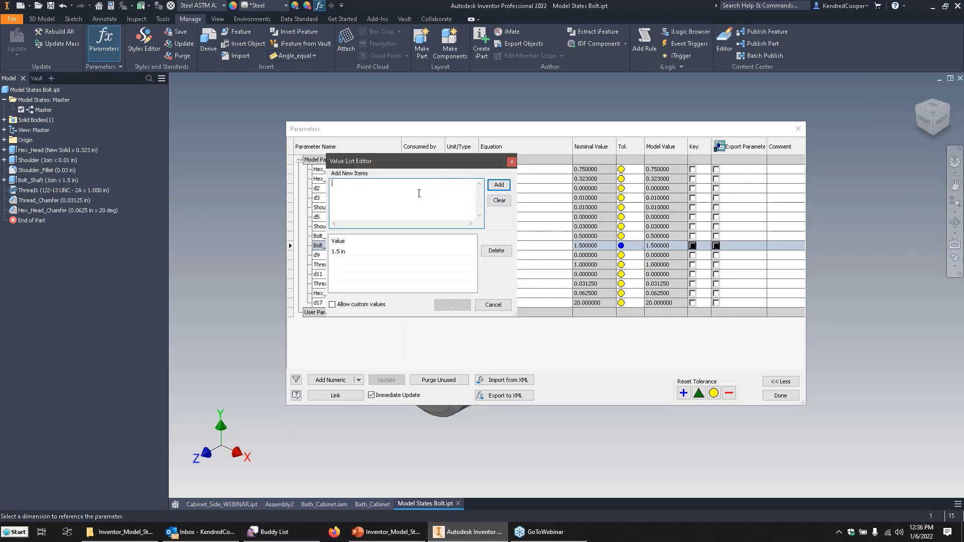
{"action": "type", "text": "1.75"}
{"action": "key", "text": "Return"}
{"action": "type", "text": "2"}
{"action": "key", "text": "BackSpace"}
{"action": "type", "text": "2.25 2.5"}
{"action": "key", "text": "Return"}
{"action": "type", "text": "2.75"}
{"action": "key", "text": "Return"}
{"action": "type", "text": "3"}
{"action": "left_click", "coordinate": [499, 185]}
{"action": "left_click", "coordinate": [452, 305]}
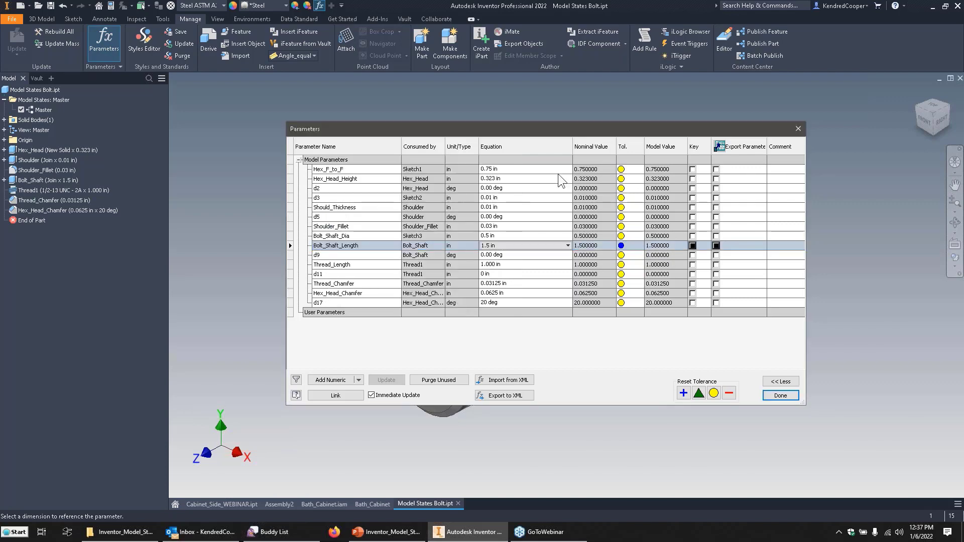
Preview the bolt with Bolt_Shaft_Length at 2, and set it back to 1.5 in.
{"action": "left_click_drag", "start_coordinate": [567, 121], "coordinate": [234, 41]}
{"action": "left_click", "coordinate": [324, 151]}
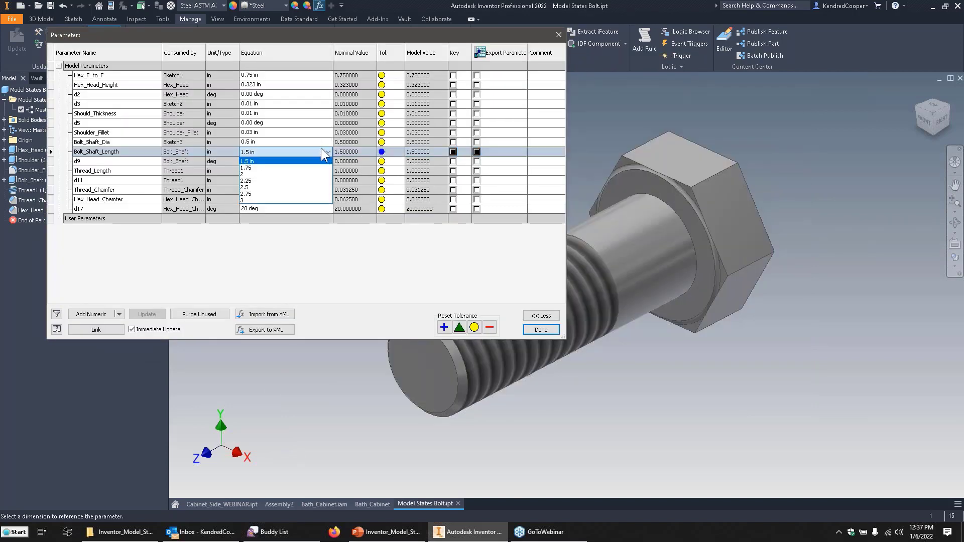
{"action": "left_click", "coordinate": [300, 173]}
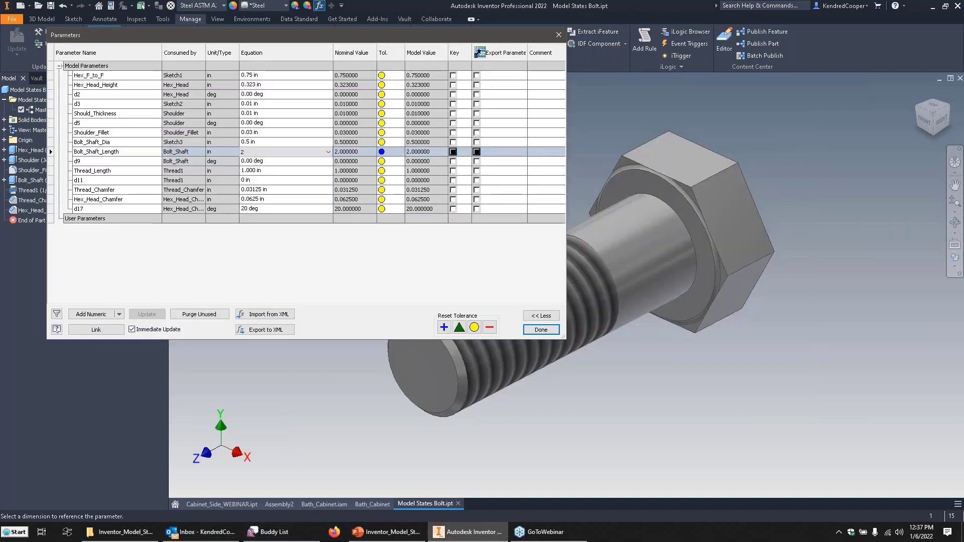
{"action": "left_click", "coordinate": [330, 151]}
{"action": "left_click", "coordinate": [303, 162]}
{"action": "right_click", "coordinate": [290, 170]}
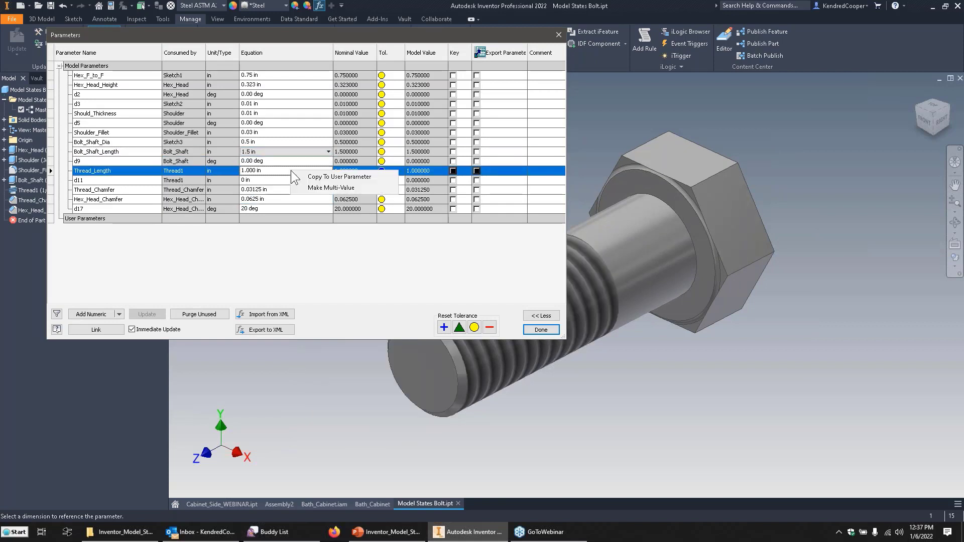
{"action": "left_click", "coordinate": [337, 187]}
{"action": "type", "text": "1.25"}
{"action": "key", "text": "Return"}
{"action": "type", "text": "1.5"}
{"action": "key", "text": "Return"}
{"action": "type", "text": "1.75 "}
{"action": "type", "text": "2"}
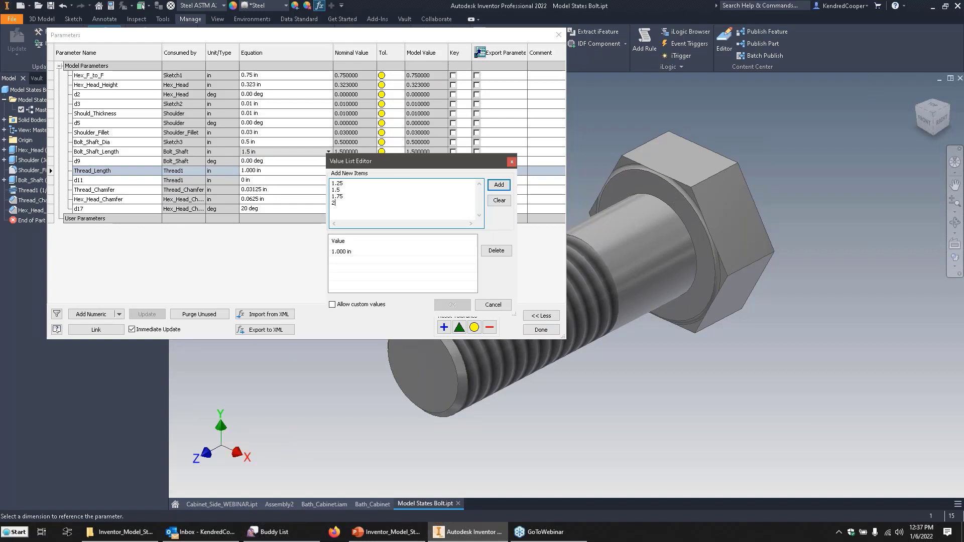
{"action": "left_click", "coordinate": [500, 186]}
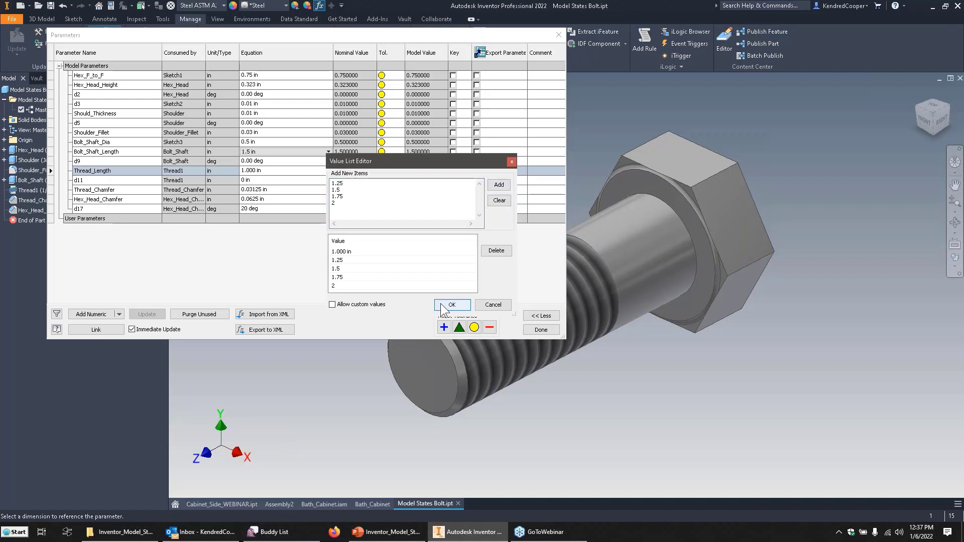
{"action": "left_click", "coordinate": [499, 185]}
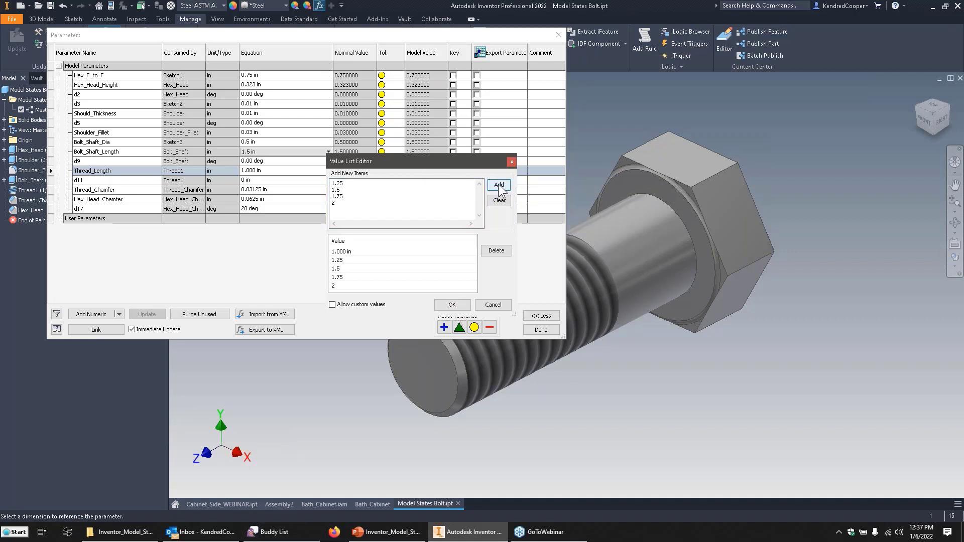
{"action": "left_click", "coordinate": [405, 215]}
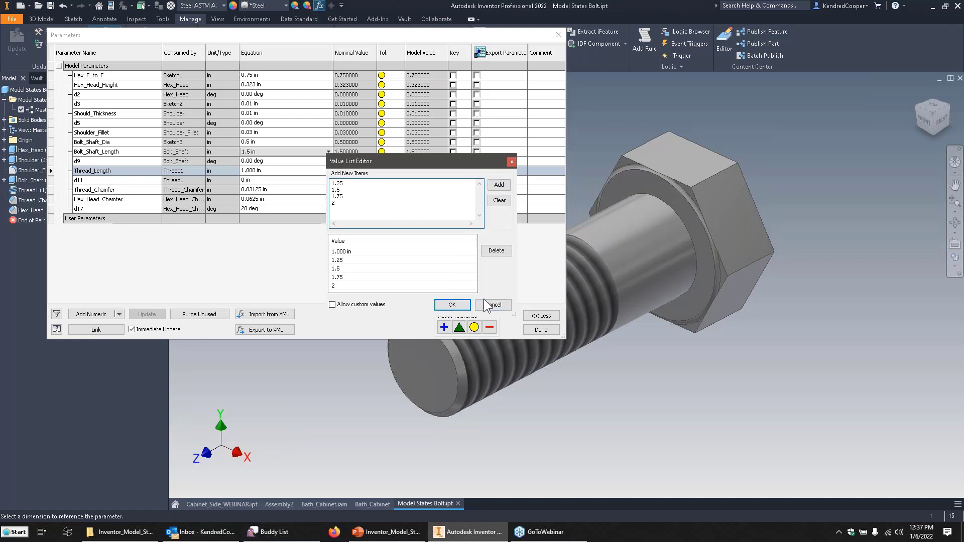
{"action": "left_click", "coordinate": [452, 303]}
Make the Thread_Length parameter multi-value by adding 1.25, 1.5, 1.75 and 2 to its value list.
{"action": "right_click", "coordinate": [313, 170]}
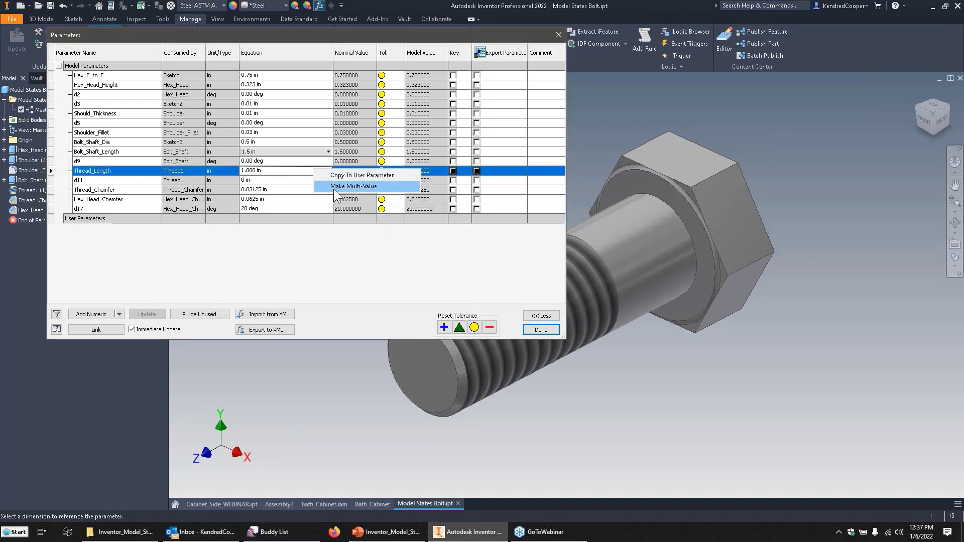
{"action": "left_click", "coordinate": [334, 189]}
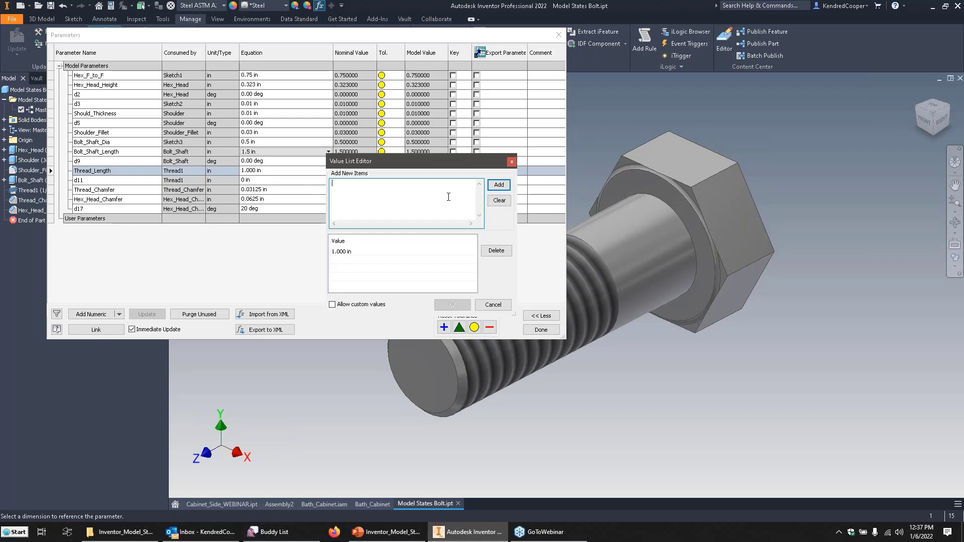
{"action": "type", "text": "1.25"}
{"action": "key", "text": "Return"}
{"action": "type", "text": "1.5"}
{"action": "key", "text": "Return"}
{"action": "type", "text": "1.75"}
{"action": "key", "text": "Return"}
{"action": "type", "text": "2"}
{"action": "left_click", "coordinate": [499, 184]}
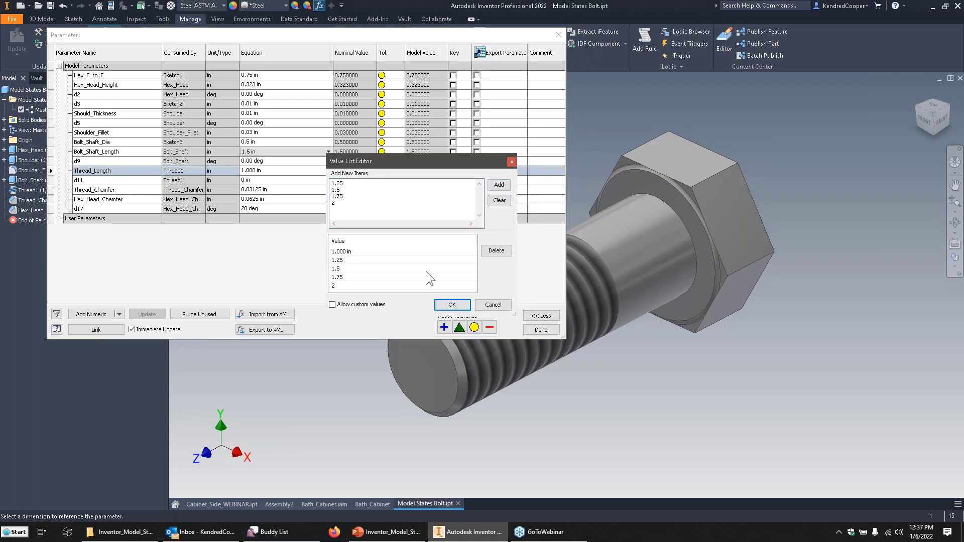
{"action": "left_click", "coordinate": [451, 305]}
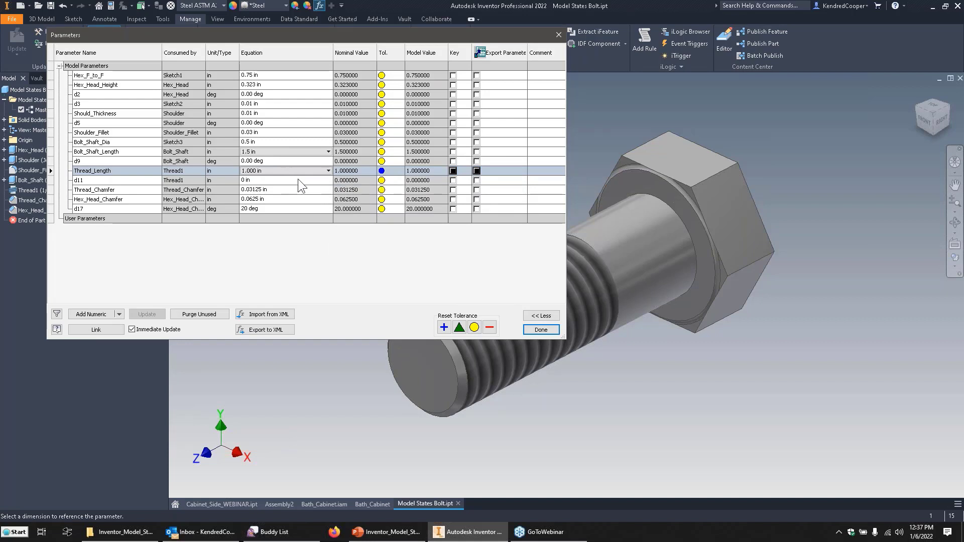
{"action": "left_click", "coordinate": [543, 329]}
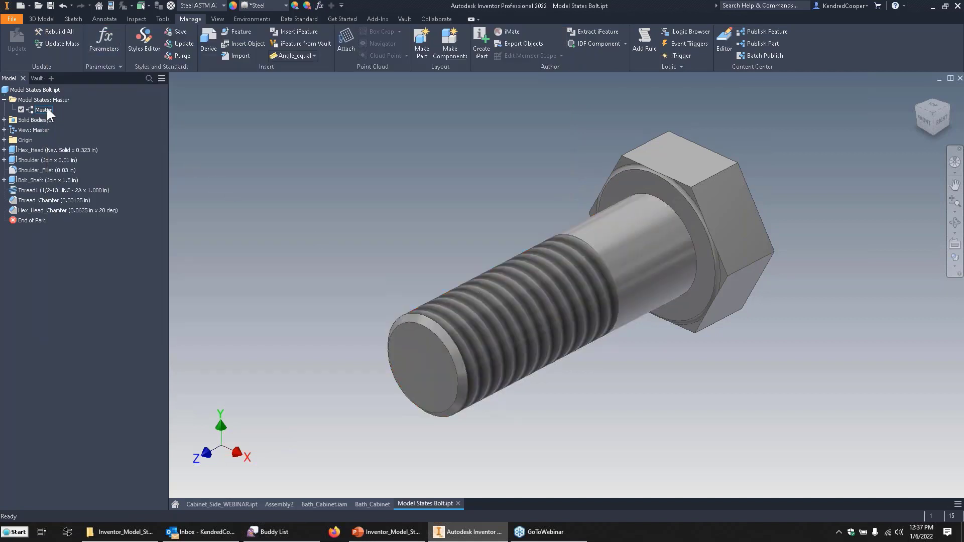
Create a new model state for the bolt and name it 1.5inch Length.
{"action": "right_click", "coordinate": [63, 101]}
{"action": "left_click", "coordinate": [83, 112]}
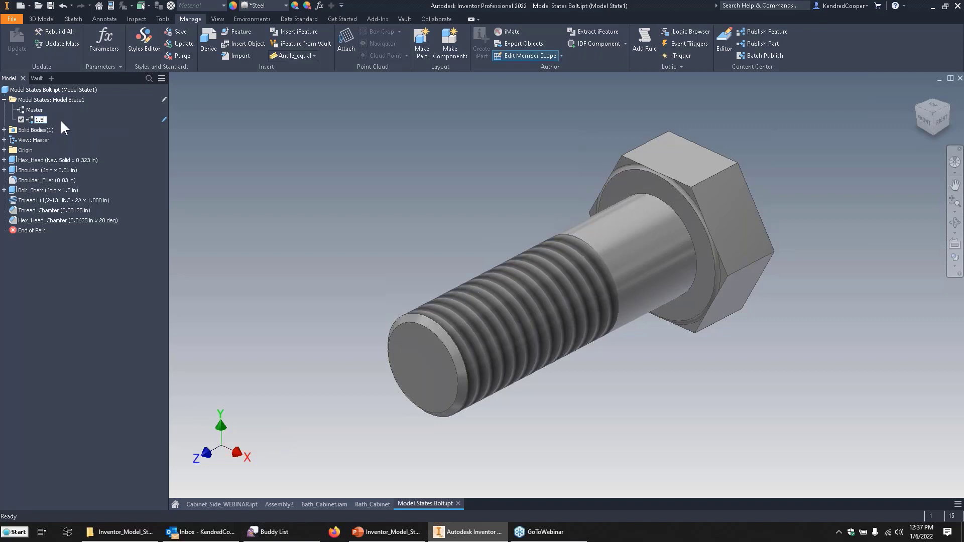
{"action": "type", "text": "1.5inch Length"}
{"action": "key", "text": "Return"}
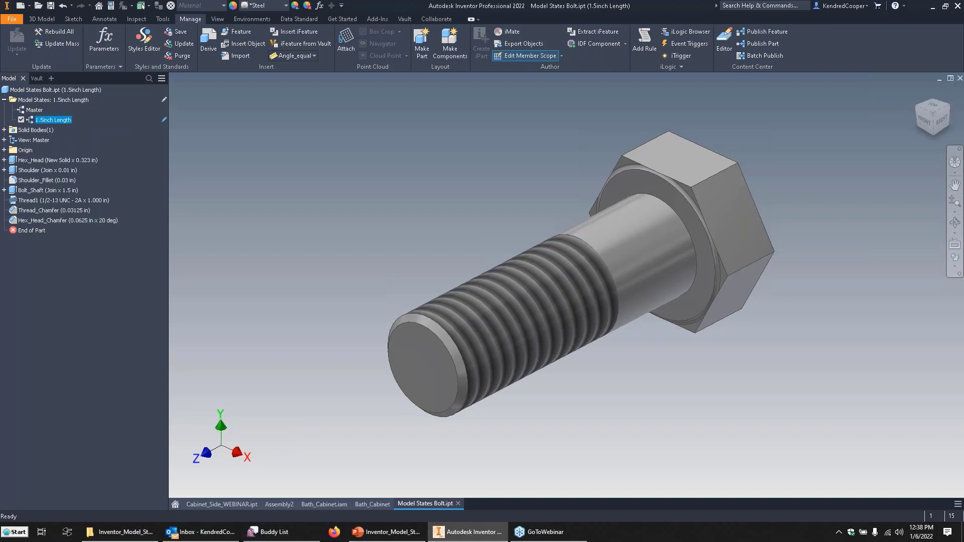
Add another model state to the bolt and name it 2inch Length.
{"action": "right_click", "coordinate": [71, 99]}
{"action": "left_click", "coordinate": [92, 118]}
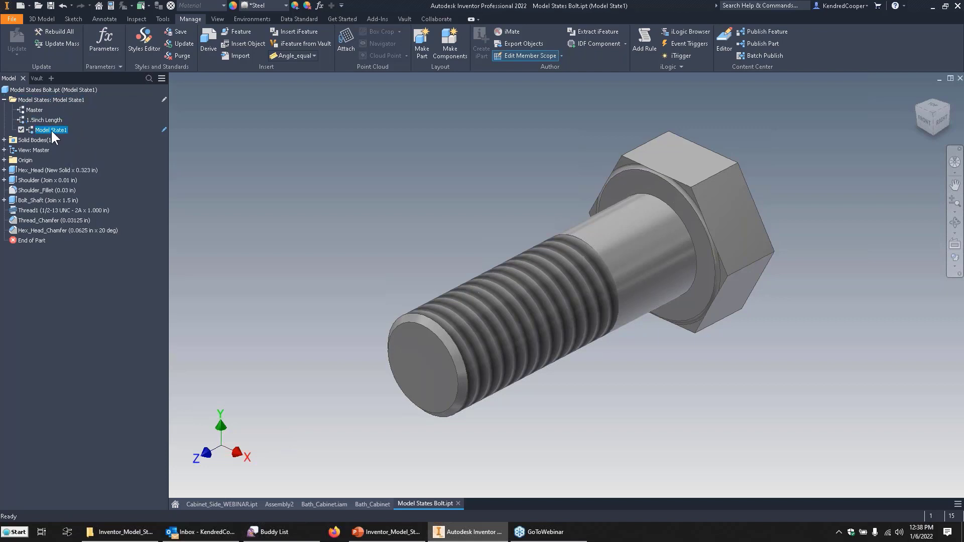
{"action": "type", "text": "2inch Length"}
{"action": "key", "text": "Return"}
For the 2inch Length model state, set Bolt_Shaft_Length to 2 and Thread_Length to 1.5 in.
{"action": "left_click", "coordinate": [319, 6]}
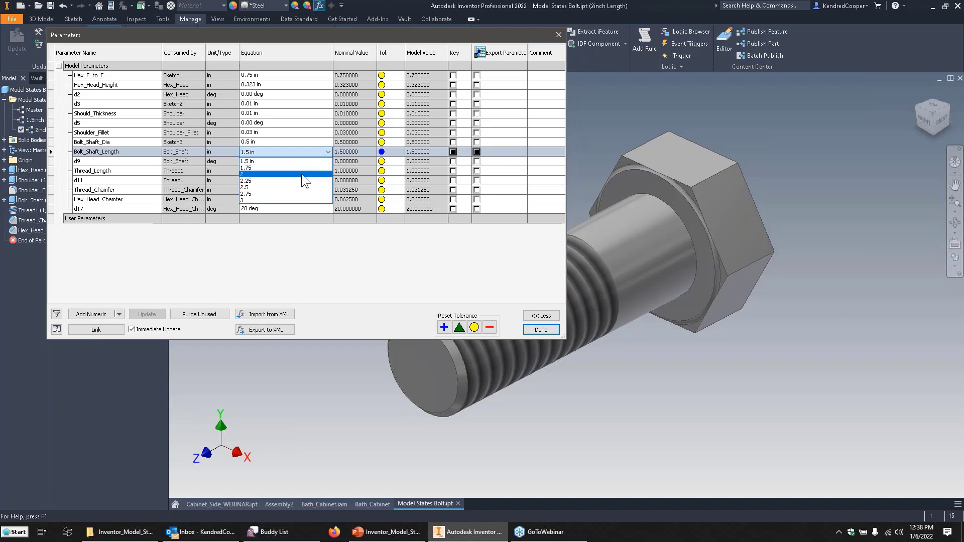
{"action": "left_click", "coordinate": [302, 174]}
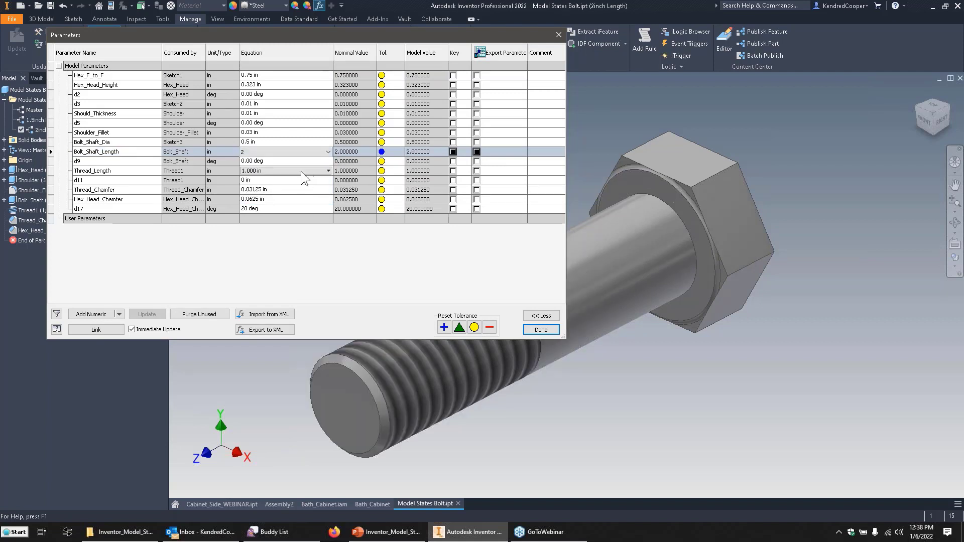
{"action": "left_click", "coordinate": [275, 177]}
{"action": "left_click", "coordinate": [288, 173]}
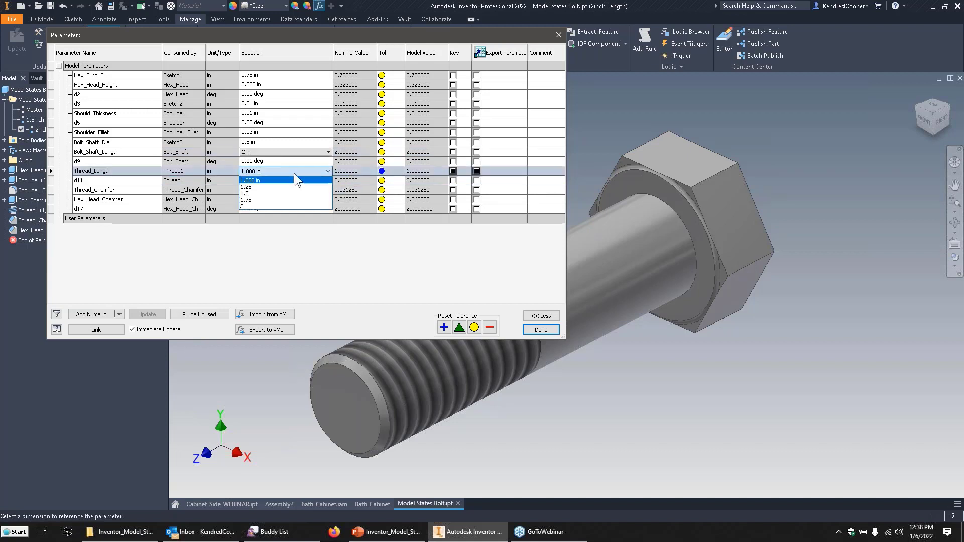
{"action": "left_click", "coordinate": [290, 193]}
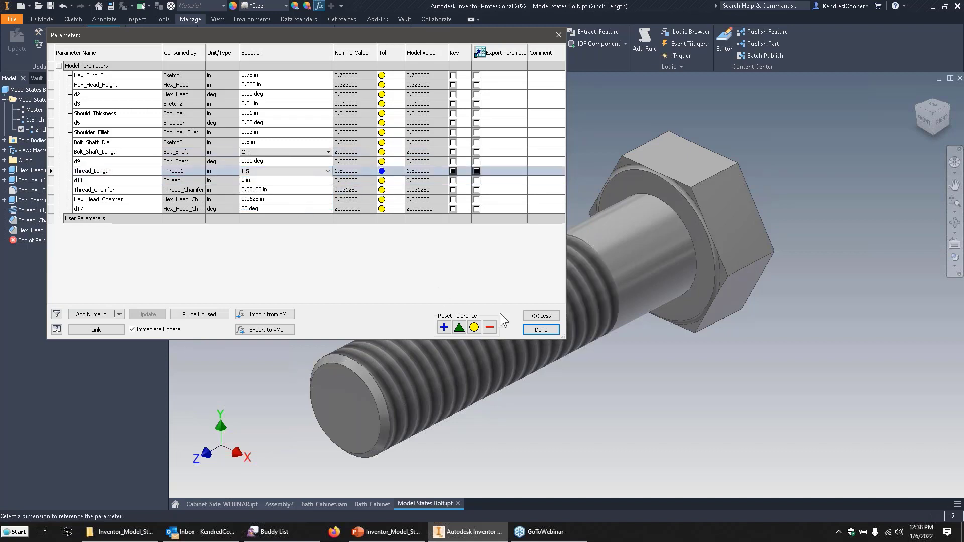
{"action": "left_click", "coordinate": [534, 330]}
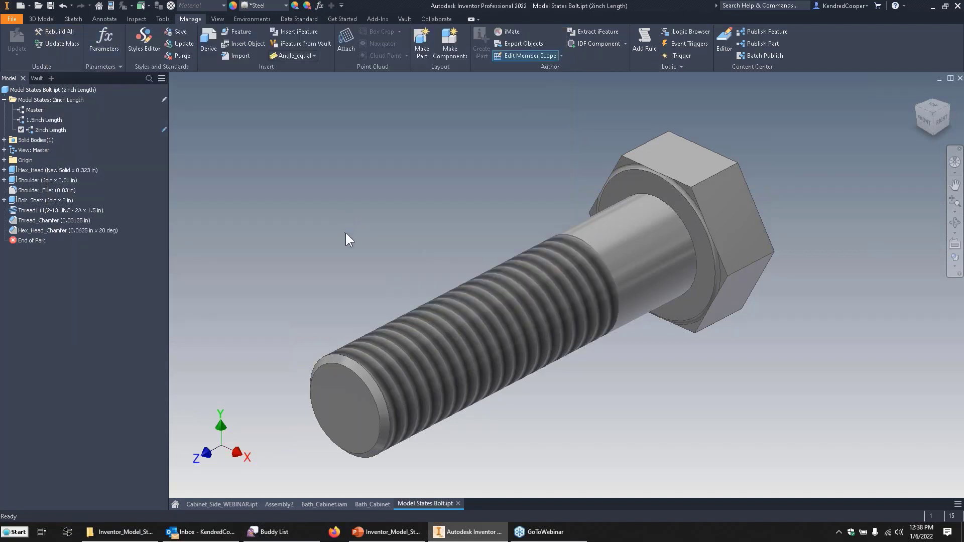
Compare the 1.5inch and 2inch Length model states, ending on 2inch Length, and review its Project iProperties.
{"action": "double_click", "coordinate": [48, 120]}
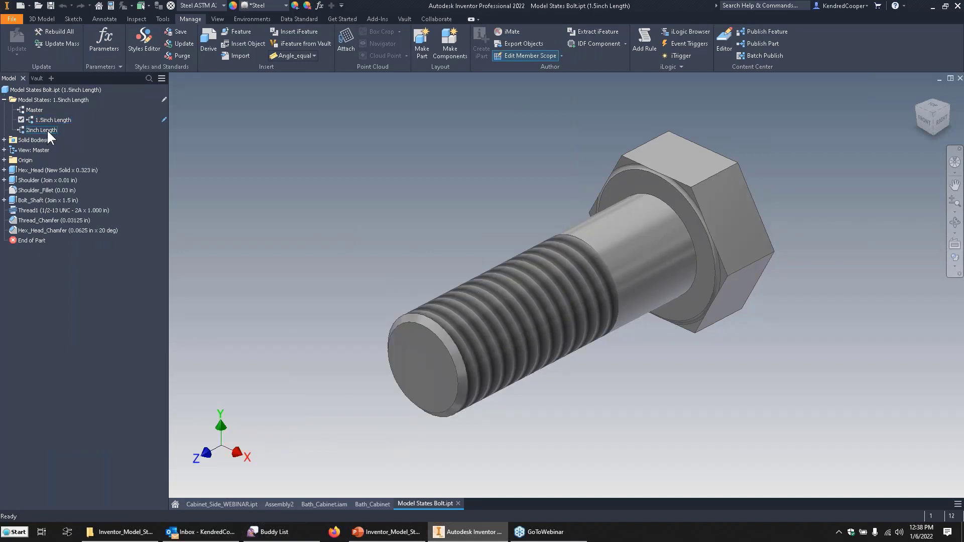
{"action": "double_click", "coordinate": [46, 129]}
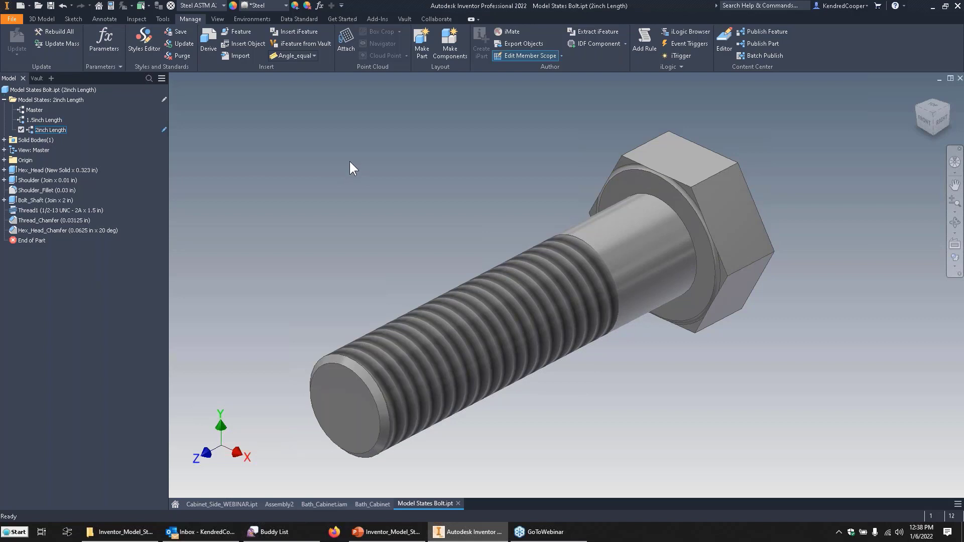
{"action": "right_click", "coordinate": [58, 131]}
{"action": "left_click", "coordinate": [95, 158]}
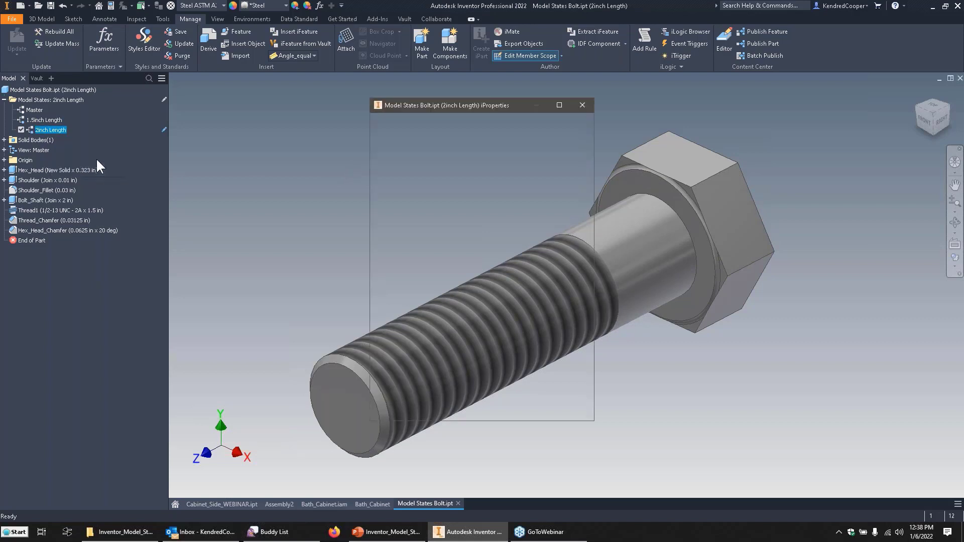
{"action": "left_click", "coordinate": [371, 128]}
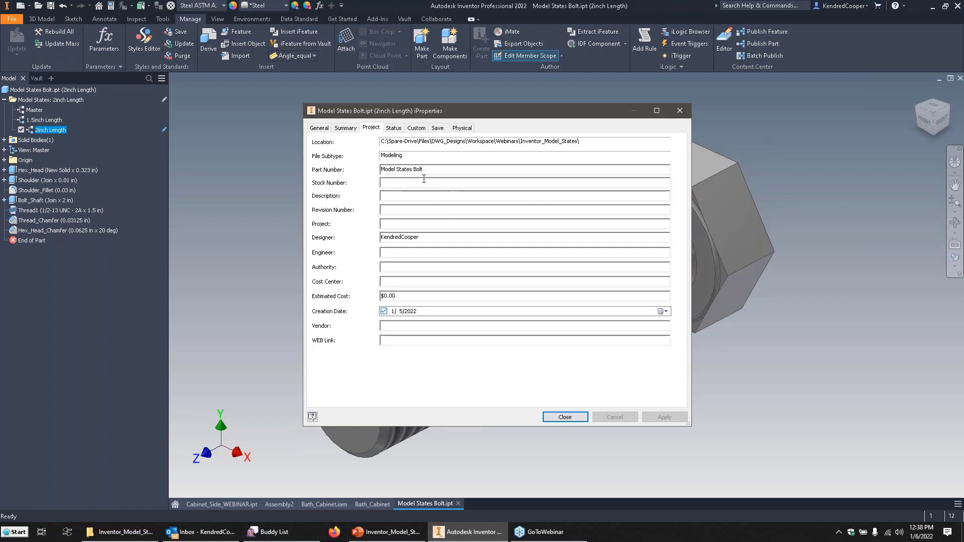
{"action": "left_click", "coordinate": [570, 417]}
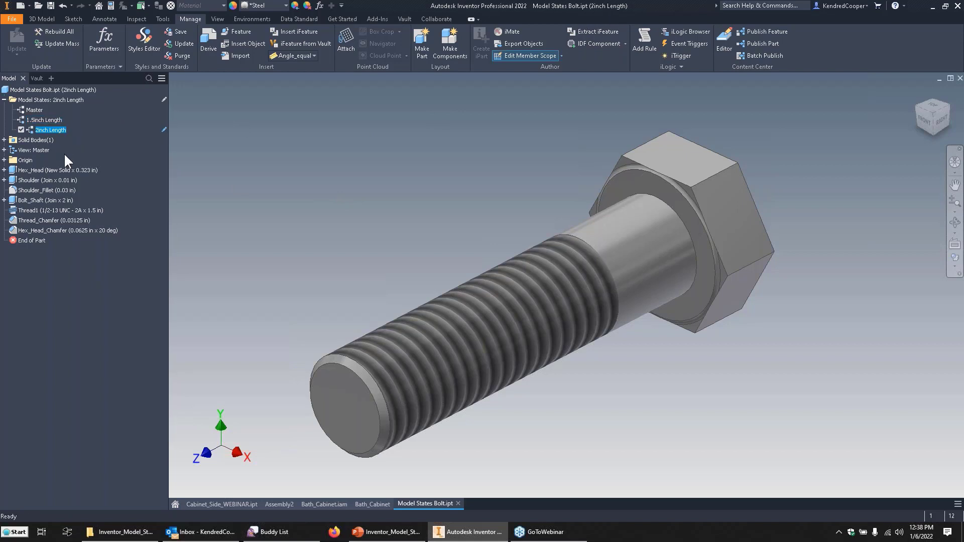
Recheck the Project iProperties of the 2inch Length state and review the bolt's parameter table.
{"action": "right_click", "coordinate": [50, 128]}
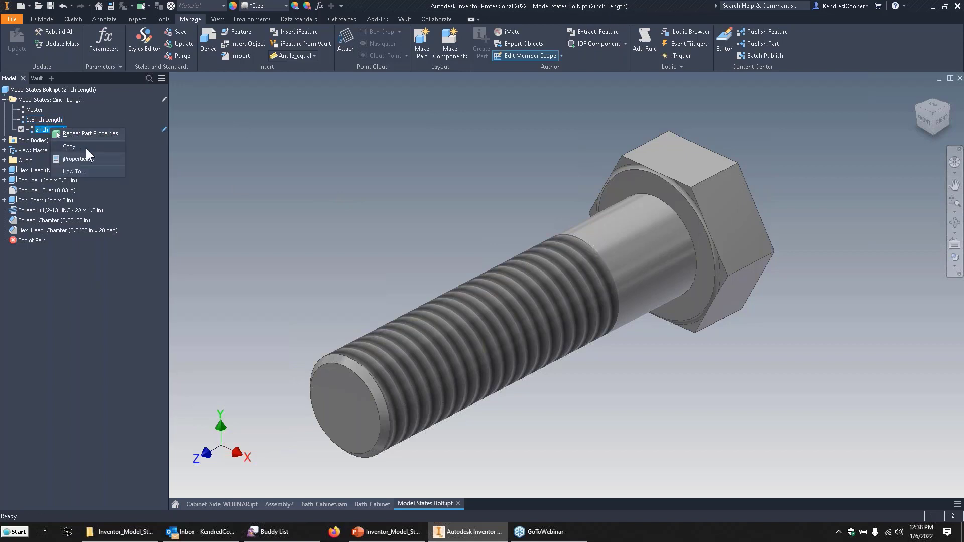
{"action": "left_click", "coordinate": [83, 159]}
{"action": "left_click", "coordinate": [371, 129]}
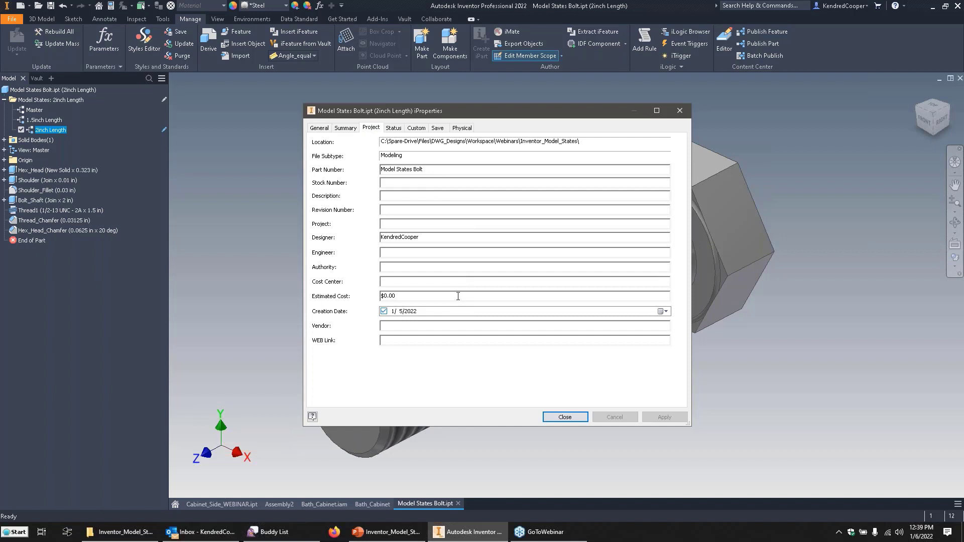
{"action": "left_click", "coordinate": [553, 416]}
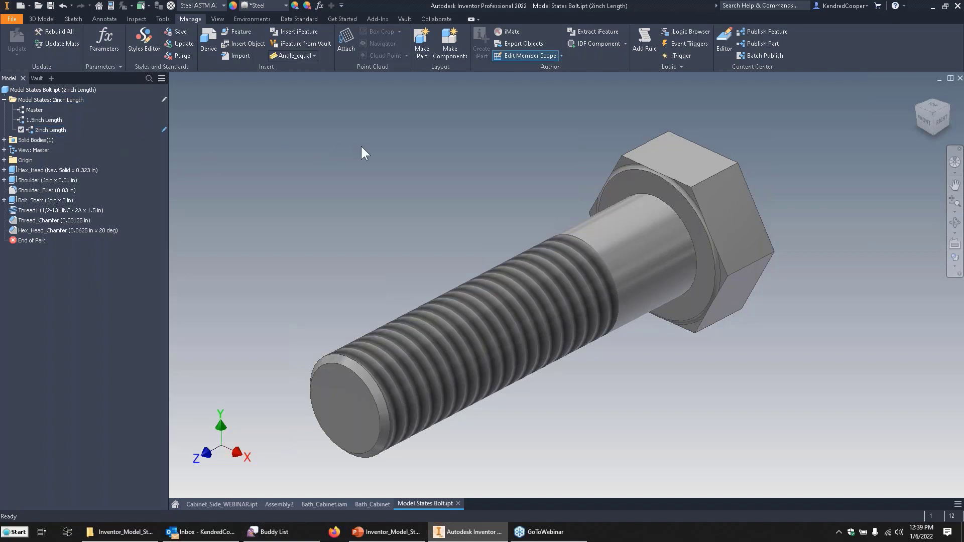
{"action": "left_click", "coordinate": [319, 6]}
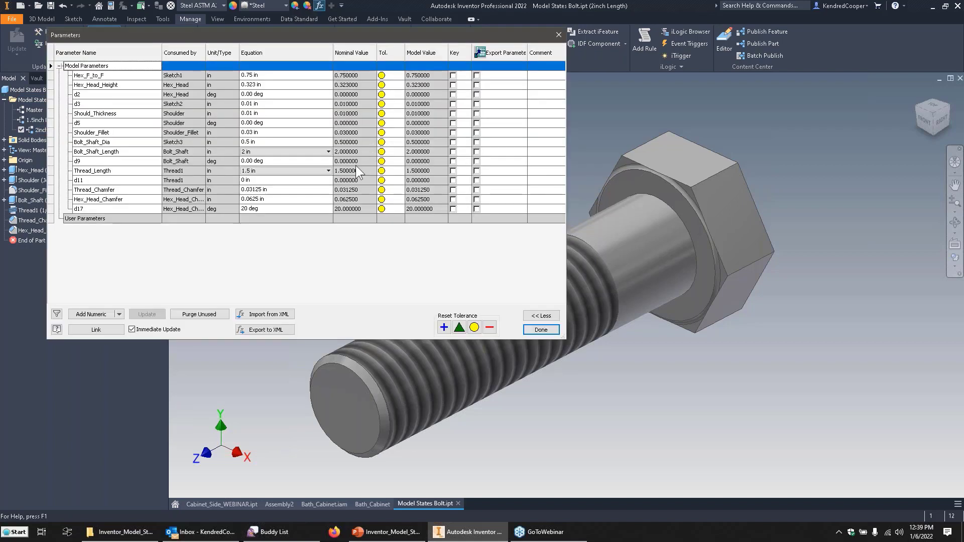
{"action": "left_click", "coordinate": [543, 330]}
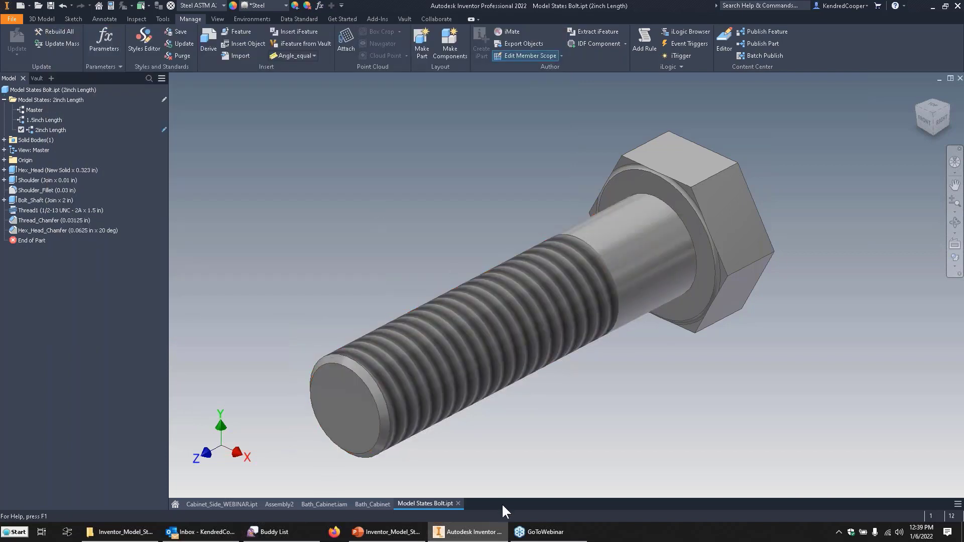
Switch to the PowerPoint webinar deck, present it full screen from the current slide, advance to the Usage "got-cha's" slide, and exit the show.
{"action": "left_click", "coordinate": [394, 532]}
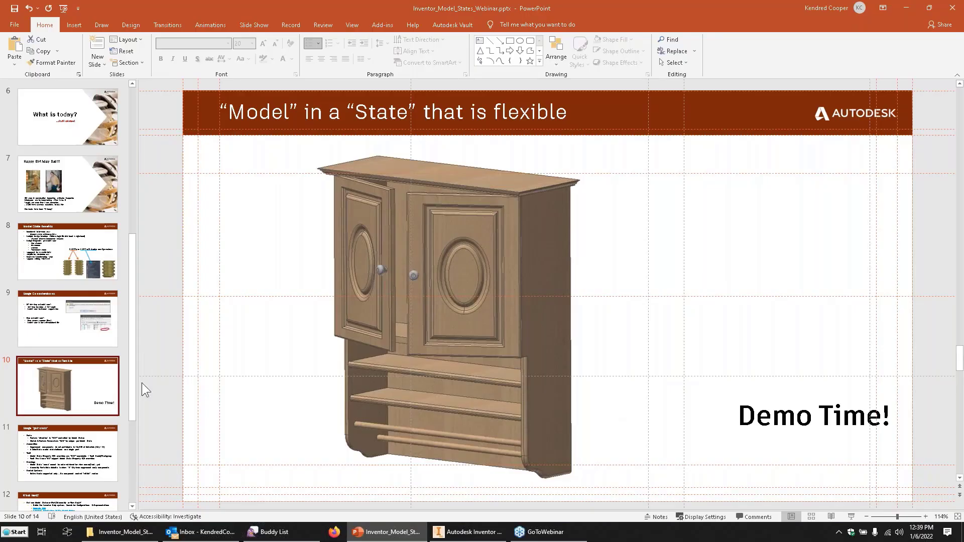
{"action": "left_click", "coordinate": [852, 517]}
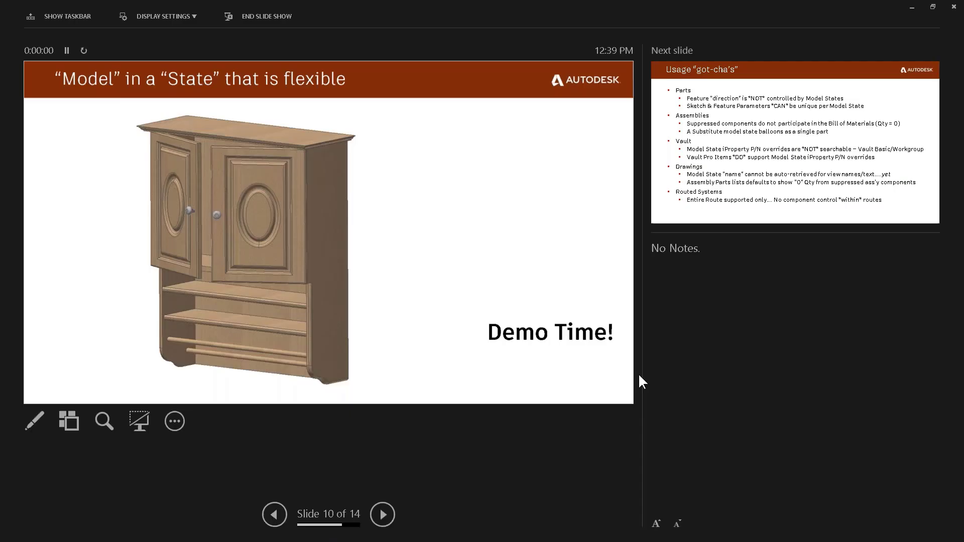
{"action": "left_click", "coordinate": [173, 15]}
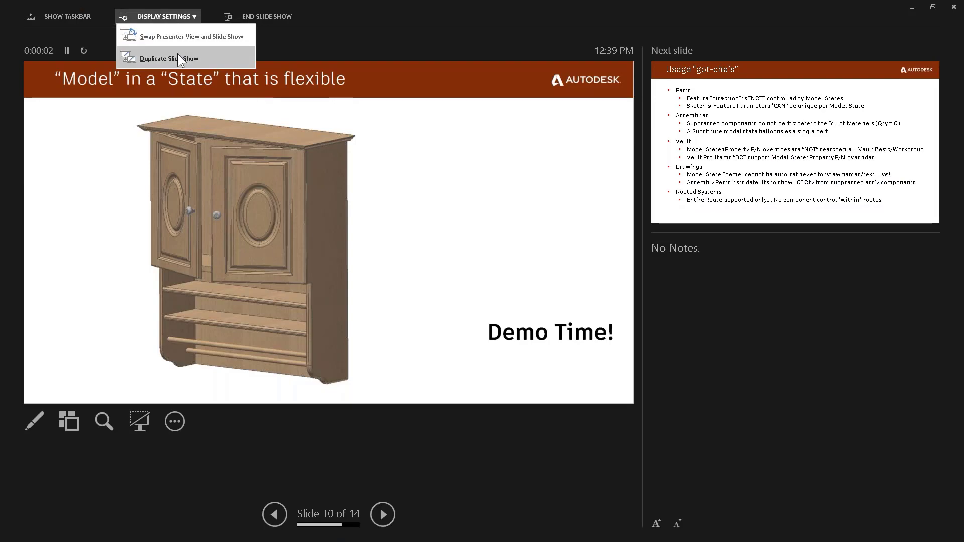
{"action": "left_click", "coordinate": [178, 31]}
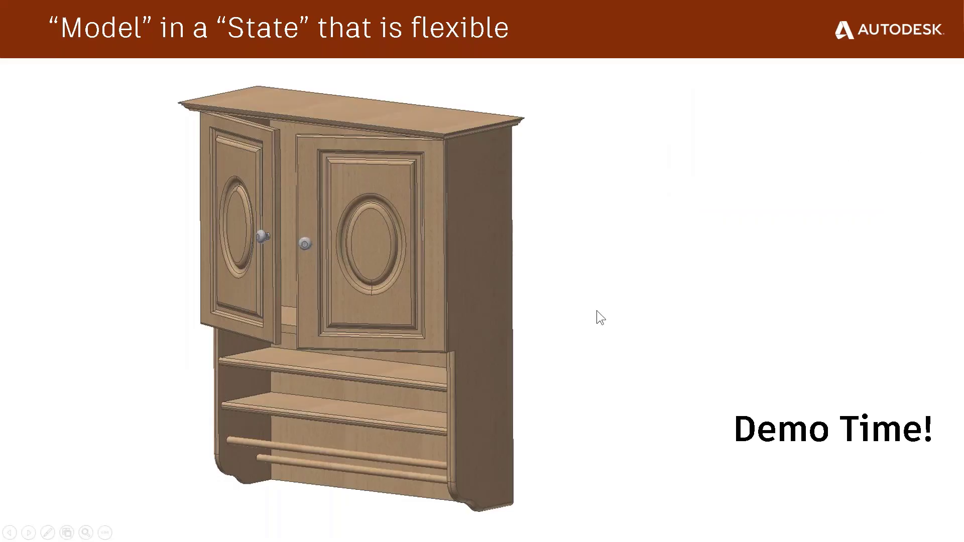
{"action": "left_click", "coordinate": [632, 302]}
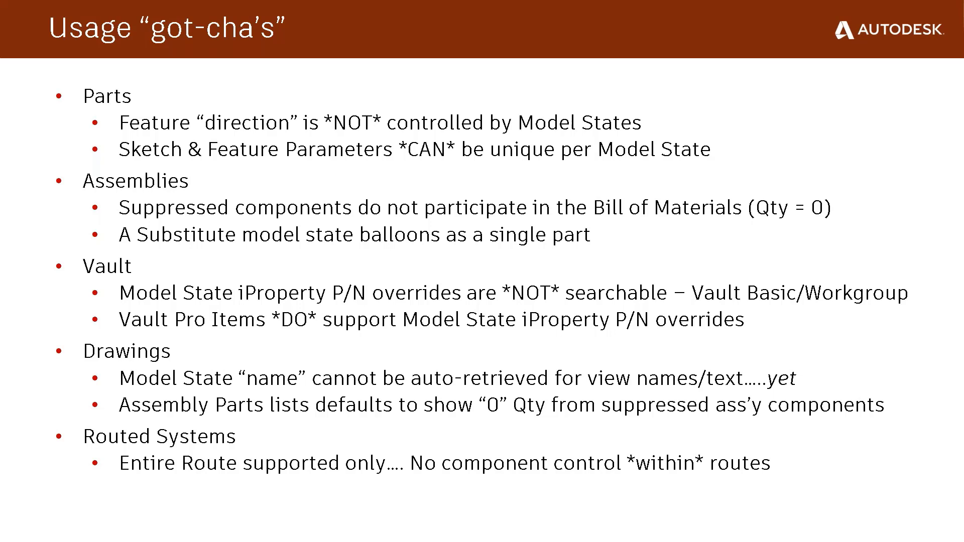
{"action": "key", "text": "Escape"}
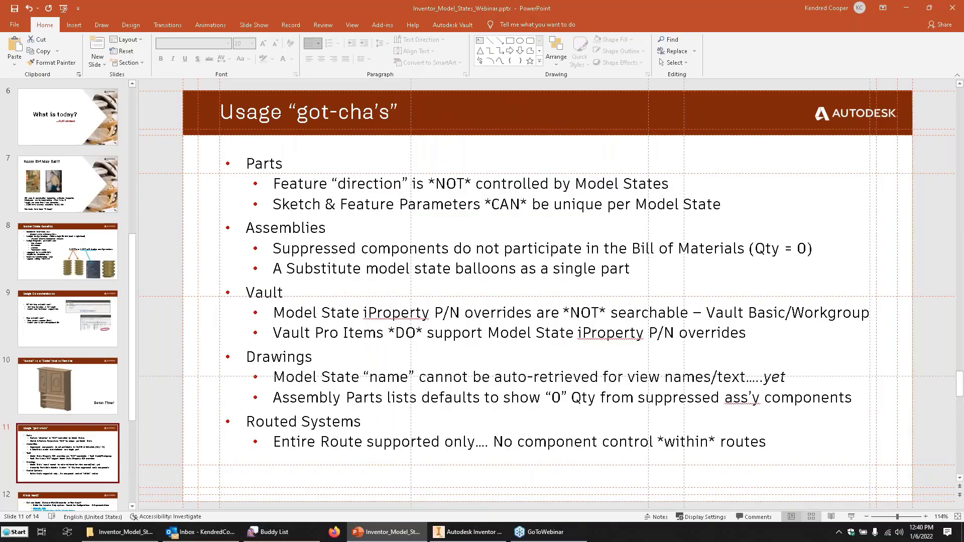
Switch back to Inventor and create a new part from the Standard.ipt template, accepting the style library definitions.
{"action": "left_click", "coordinate": [470, 532]}
{"action": "left_click", "coordinate": [22, 7]}
{"action": "left_click", "coordinate": [358, 201]}
{"action": "double_click", "coordinate": [358, 201]}
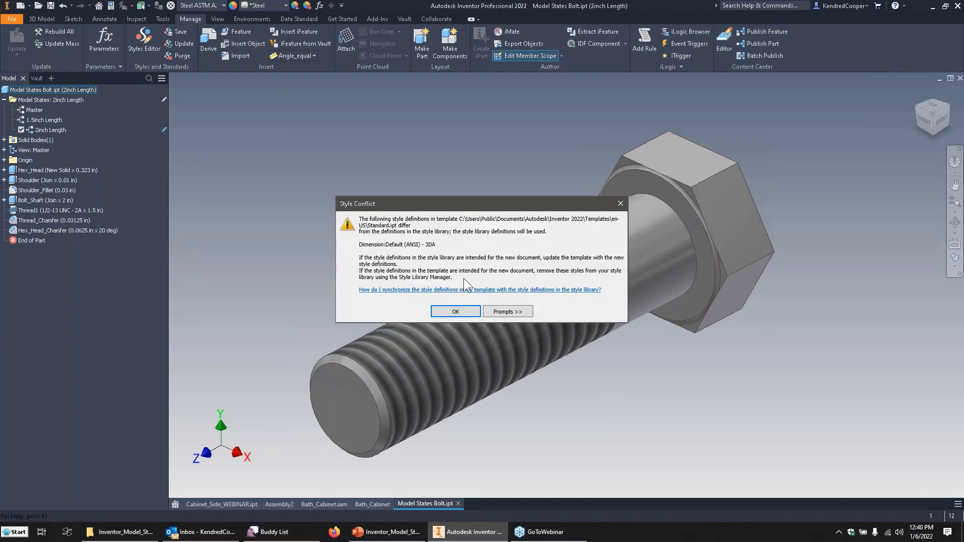
{"action": "left_click", "coordinate": [456, 313]}
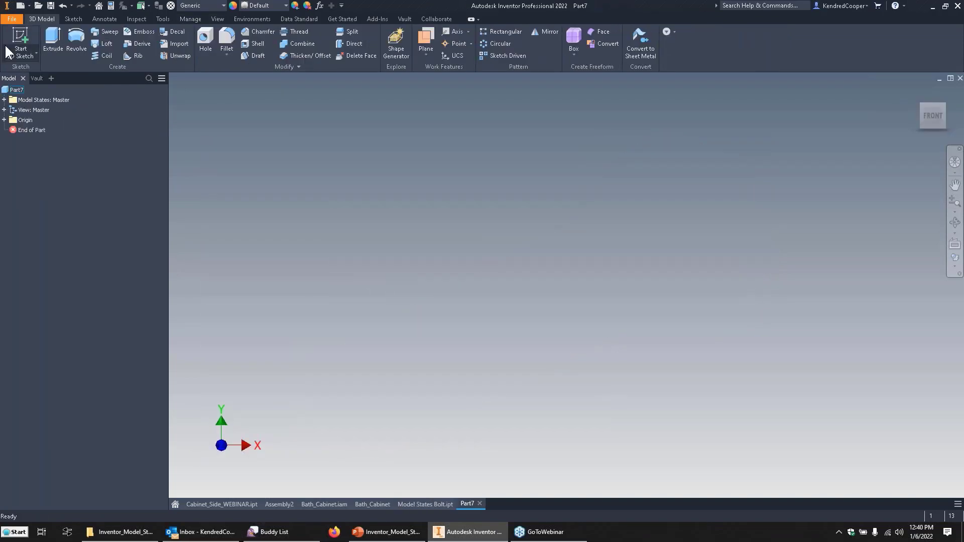
Sketch a rectangle centred on the origin on the XY plane and extrude it 1 in.
{"action": "left_click", "coordinate": [17, 49]}
{"action": "left_click", "coordinate": [501, 184]}
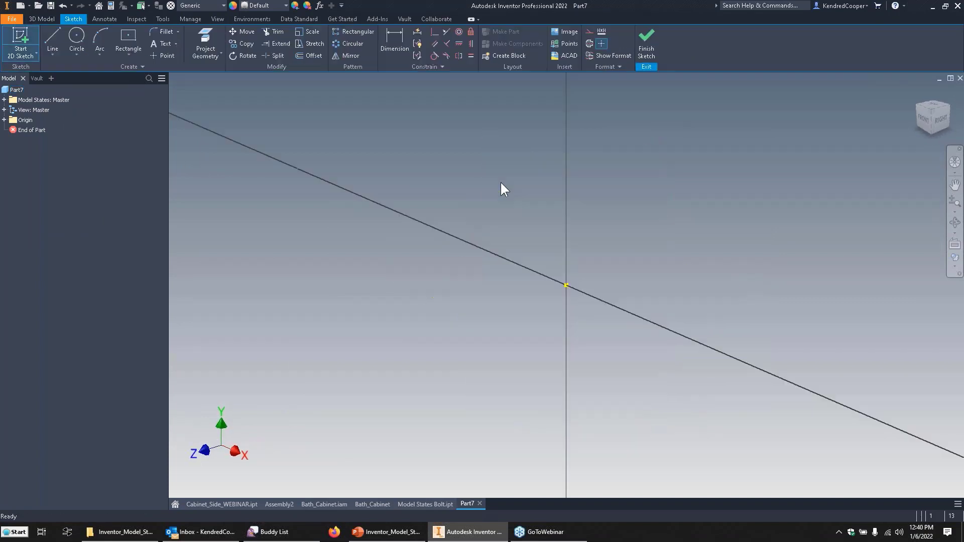
{"action": "left_click", "coordinate": [134, 47]}
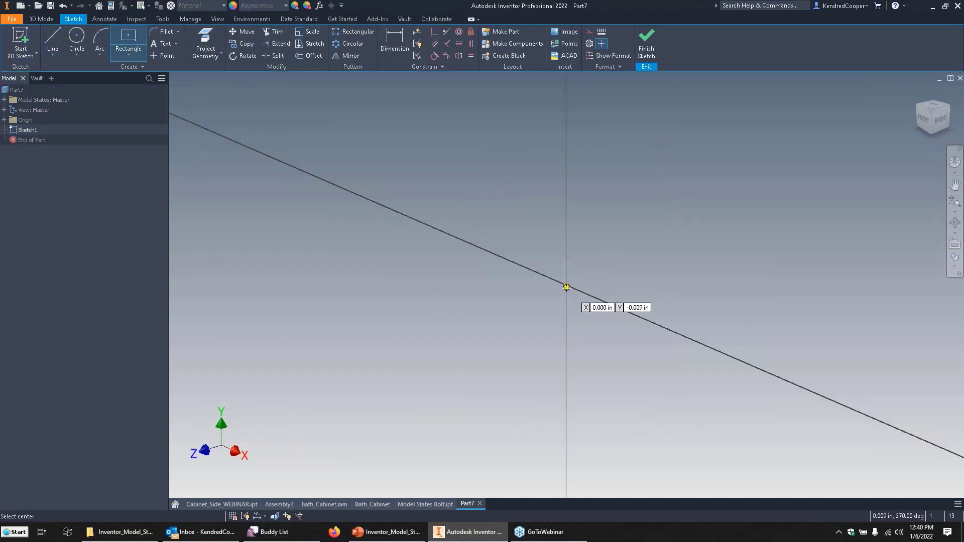
{"action": "left_click", "coordinate": [566, 285]}
{"action": "left_click", "coordinate": [424, 143]}
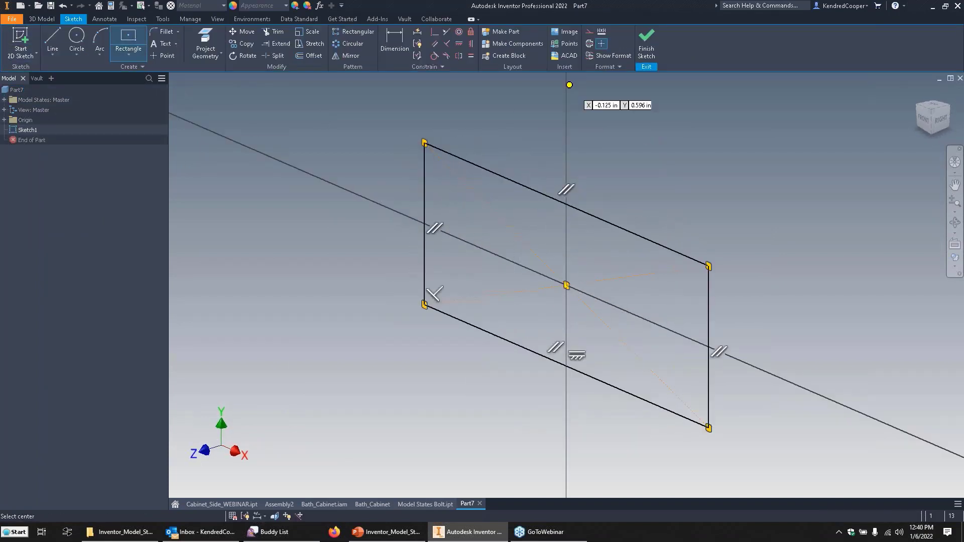
{"action": "left_click", "coordinate": [641, 39]}
{"action": "left_click", "coordinate": [53, 37]}
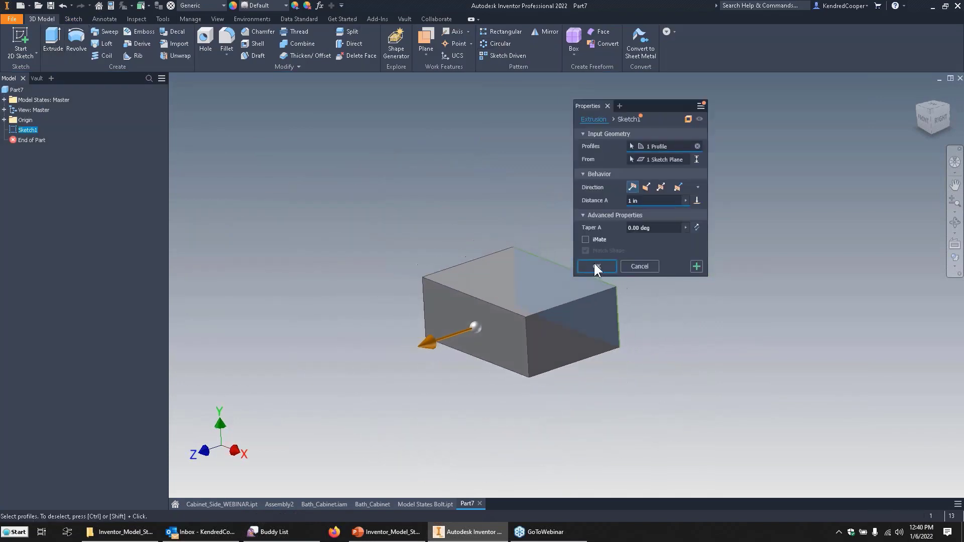
{"action": "left_click", "coordinate": [596, 266]}
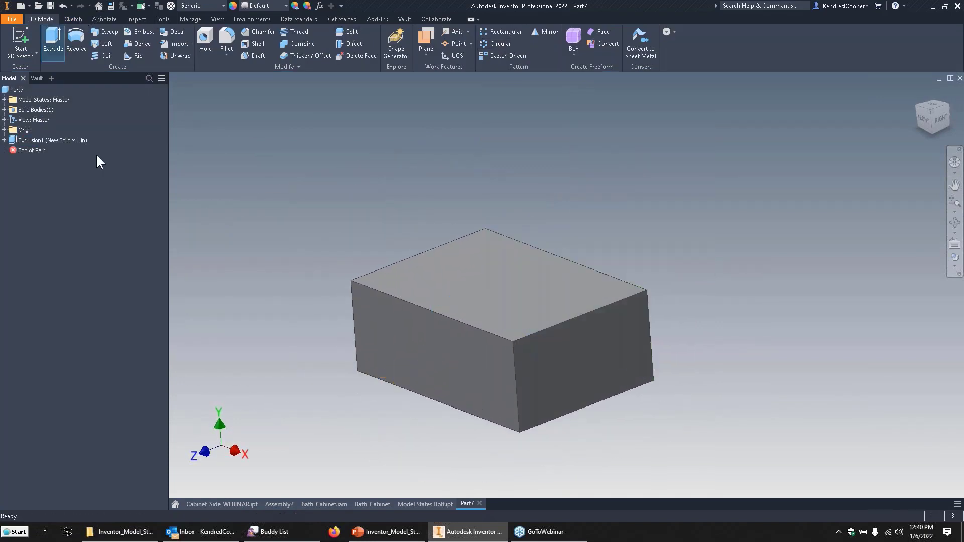
Create a new model state for the block and name it +Z Extrude.
{"action": "left_click", "coordinate": [4, 100]}
{"action": "right_click", "coordinate": [47, 100]}
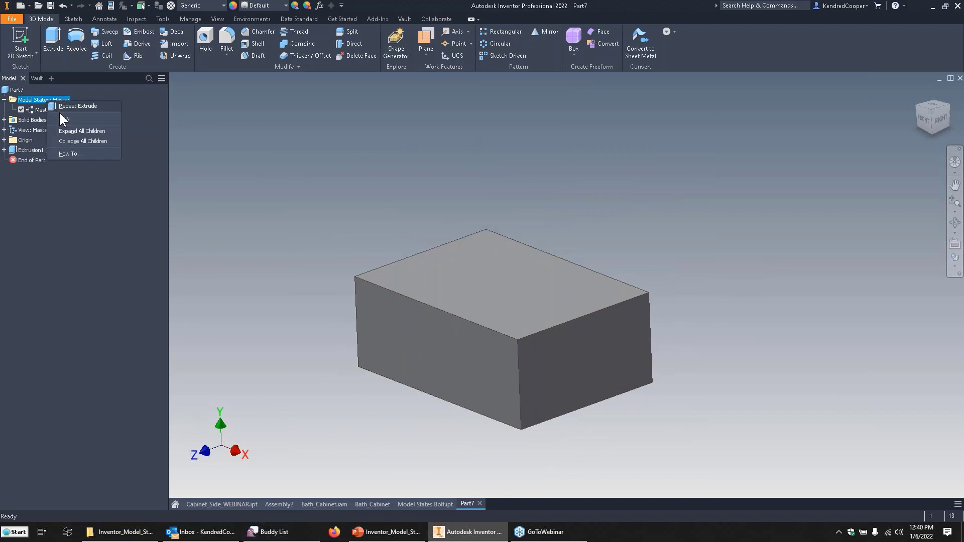
{"action": "left_click", "coordinate": [91, 119]}
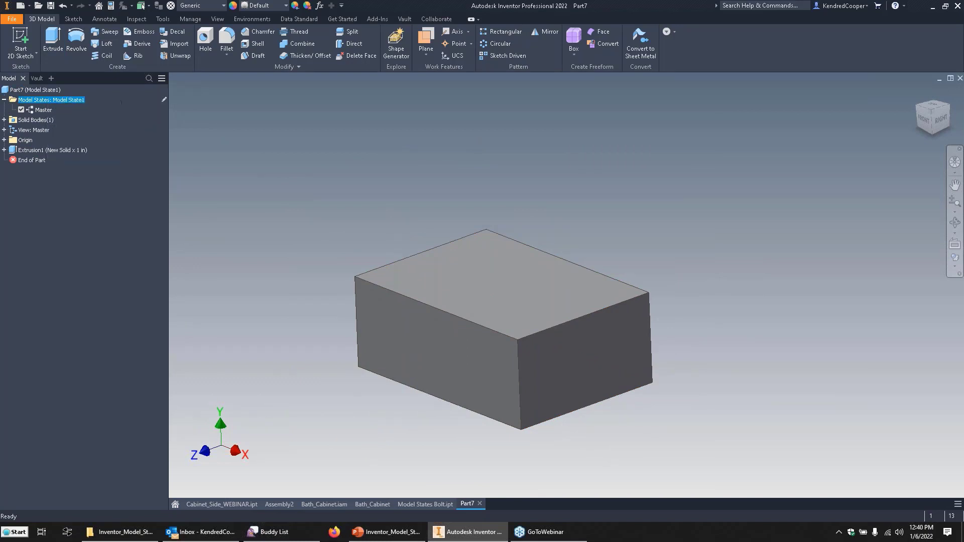
{"action": "left_click", "coordinate": [57, 120]}
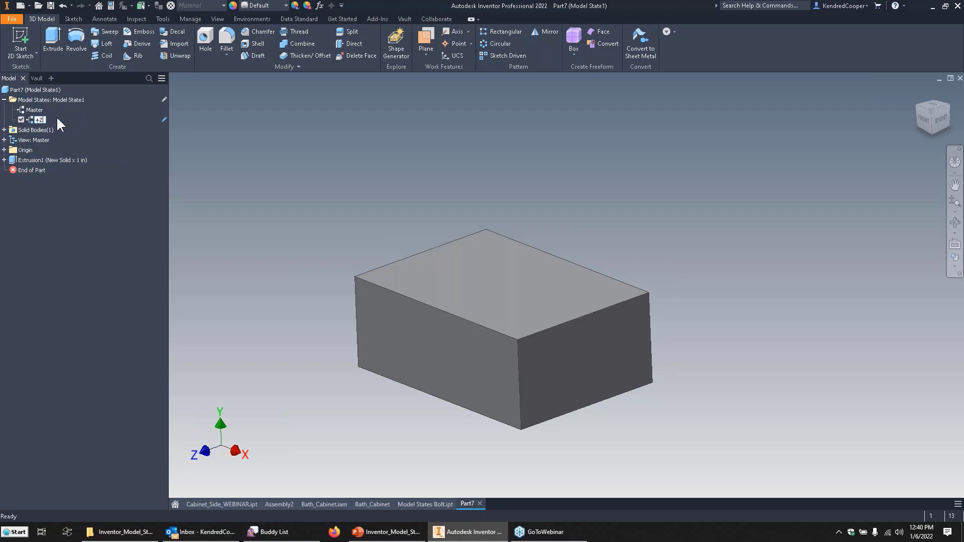
{"action": "type", "text": "+Z Extrude"}
{"action": "key", "text": "Return"}
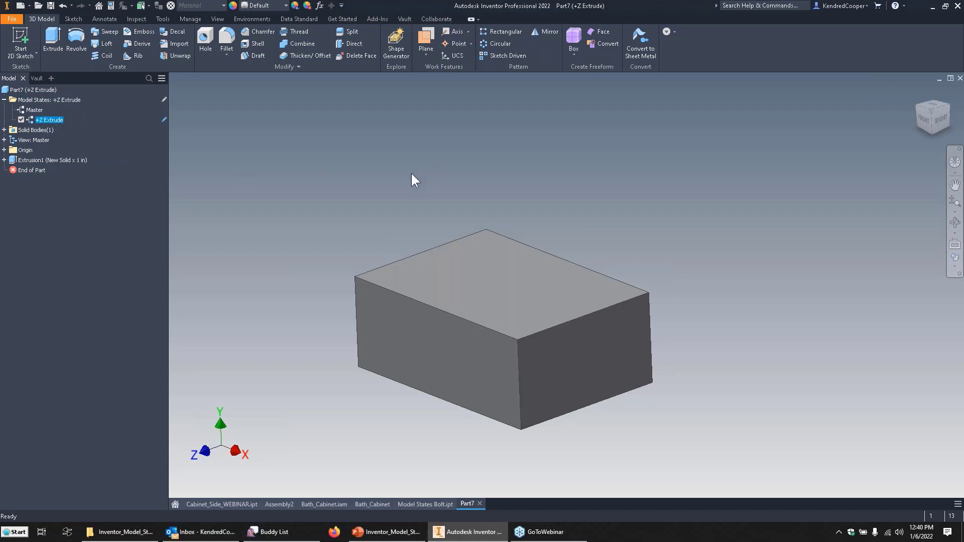
Add another model state to the block and name it -Z Extrude.
{"action": "right_click", "coordinate": [66, 98]}
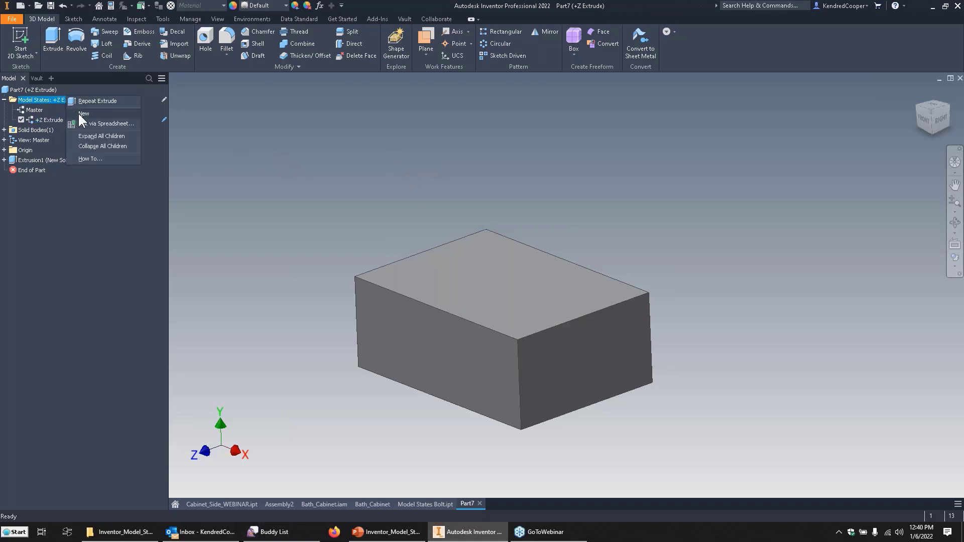
{"action": "left_click", "coordinate": [78, 113]}
{"action": "left_click", "coordinate": [55, 130]}
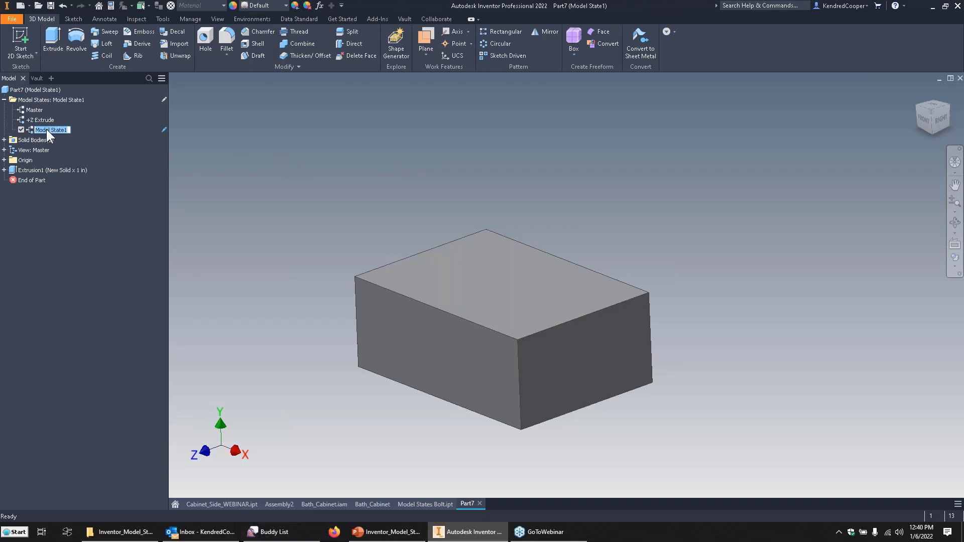
{"action": "type", "text": "-Z Extrude"}
{"action": "key", "text": "Return"}
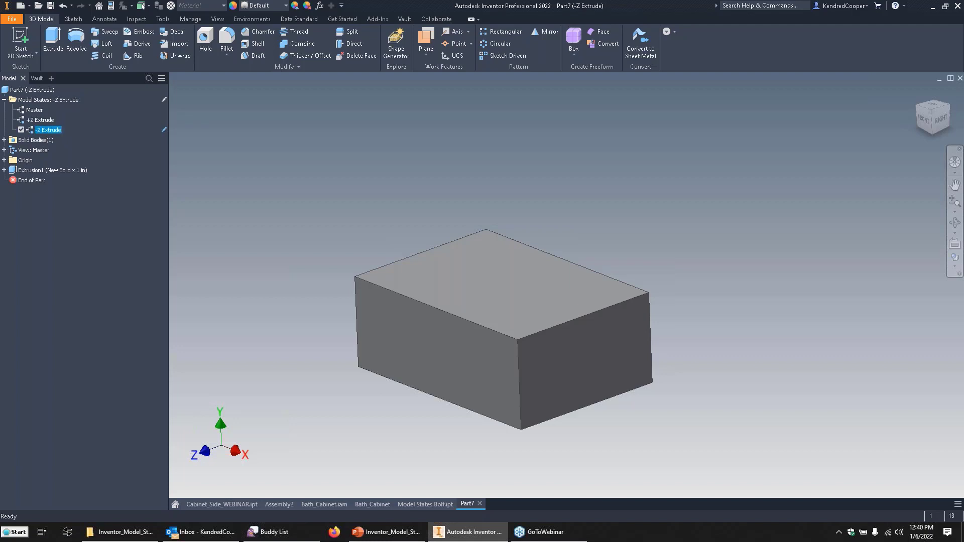
Flip the block's 1 in extrusion to the opposite direction while the -Z Extrude state is active.
{"action": "double_click", "coordinate": [40, 169]}
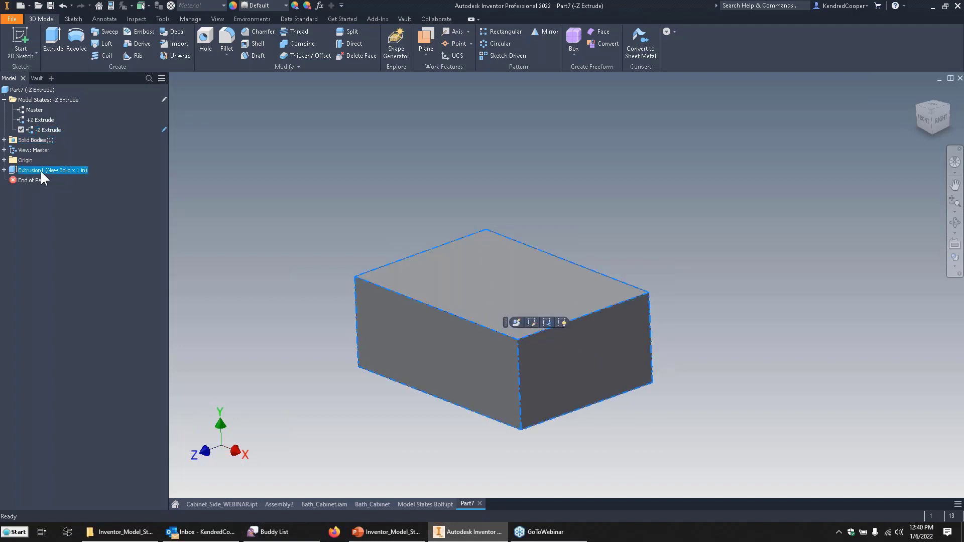
{"action": "left_click", "coordinate": [644, 187]}
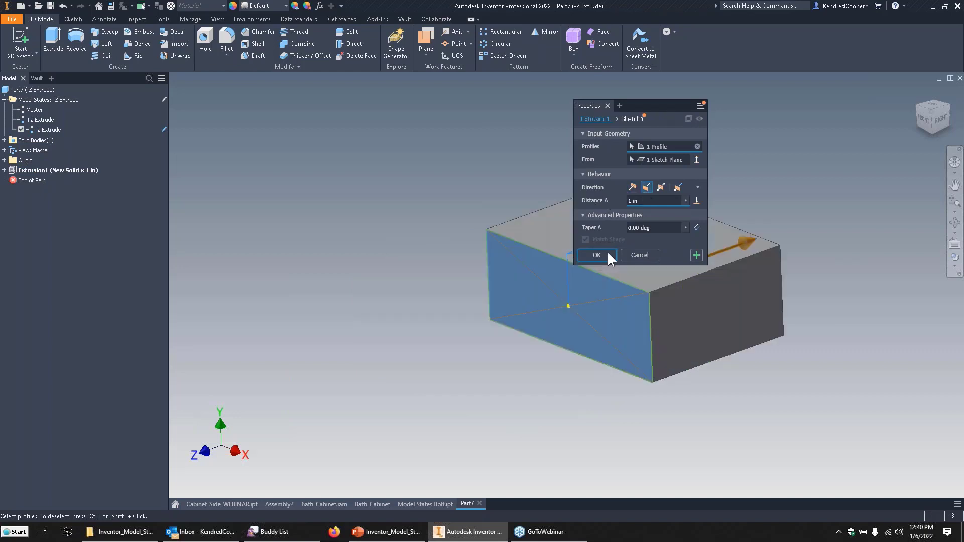
{"action": "left_click", "coordinate": [594, 255]}
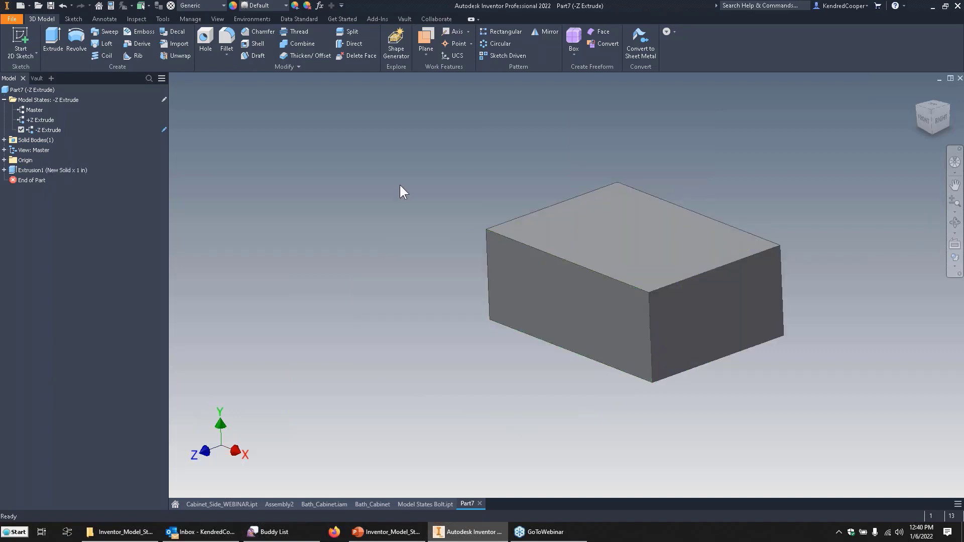
Activate the +Z Extrude state and share the sketch used by the block's extrusion.
{"action": "double_click", "coordinate": [46, 120]}
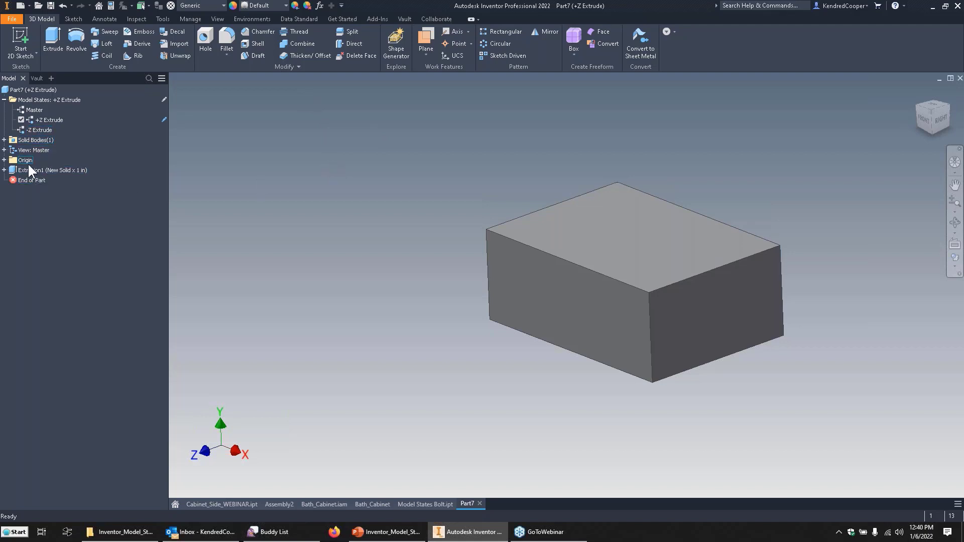
{"action": "left_click", "coordinate": [4, 171]}
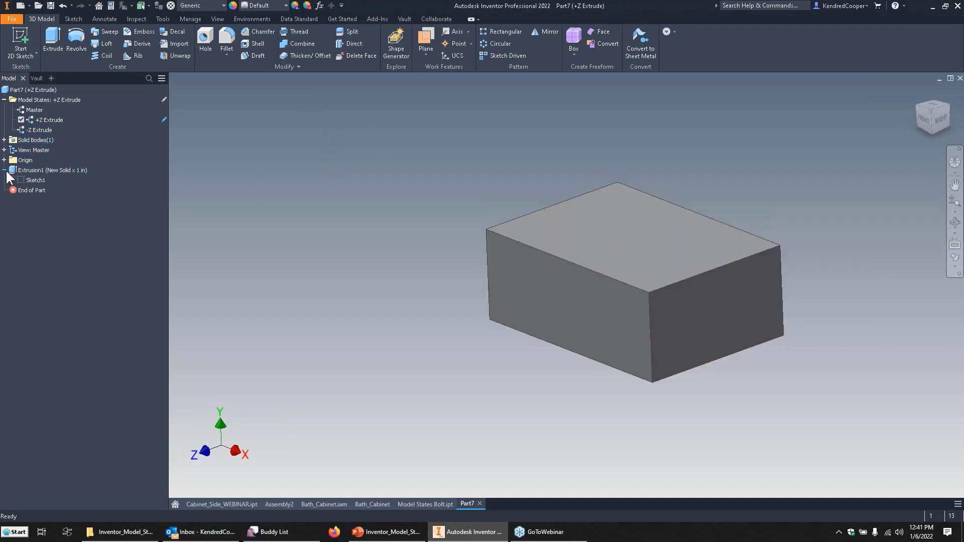
{"action": "right_click", "coordinate": [35, 180]}
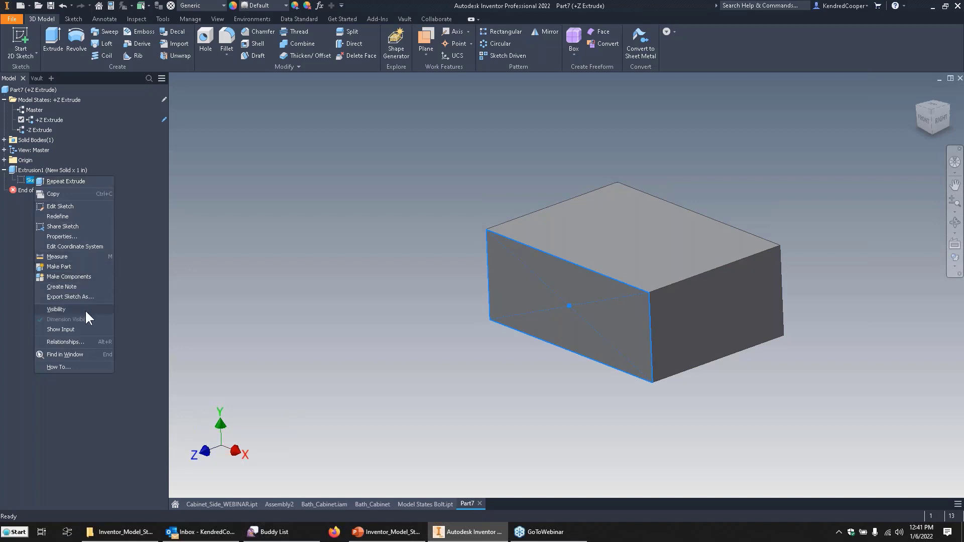
{"action": "left_click", "coordinate": [80, 227]}
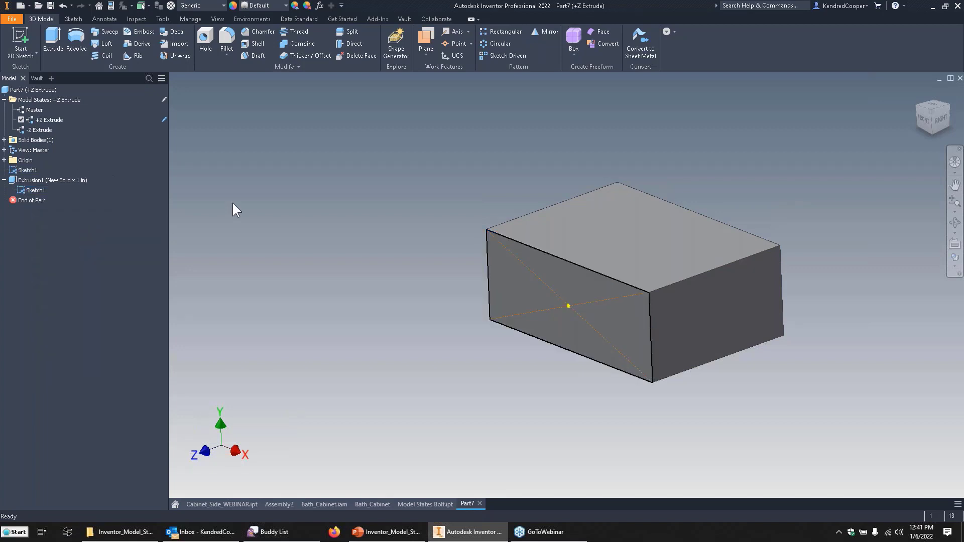
Activate the -Z Extrude state and suppress the original extrusion in it.
{"action": "double_click", "coordinate": [31, 130]}
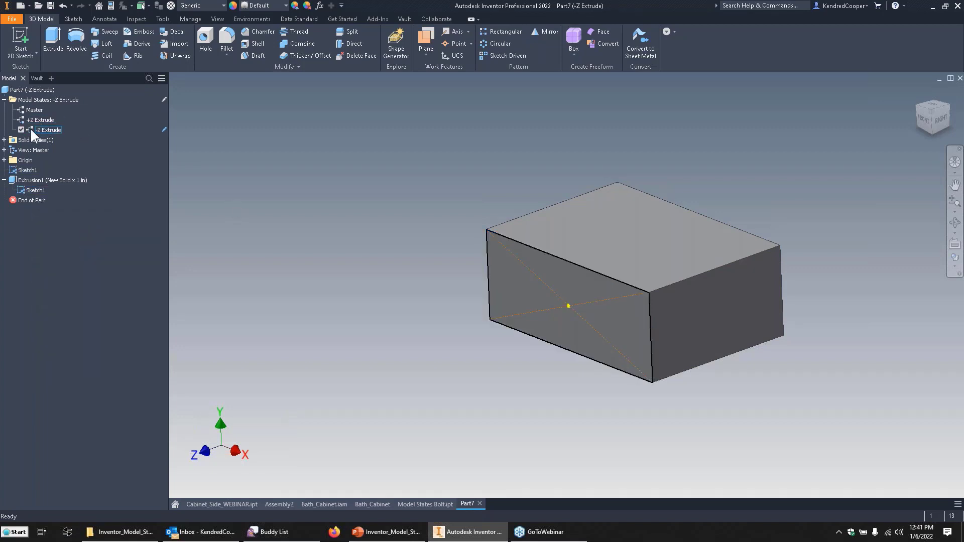
{"action": "right_click", "coordinate": [47, 183]}
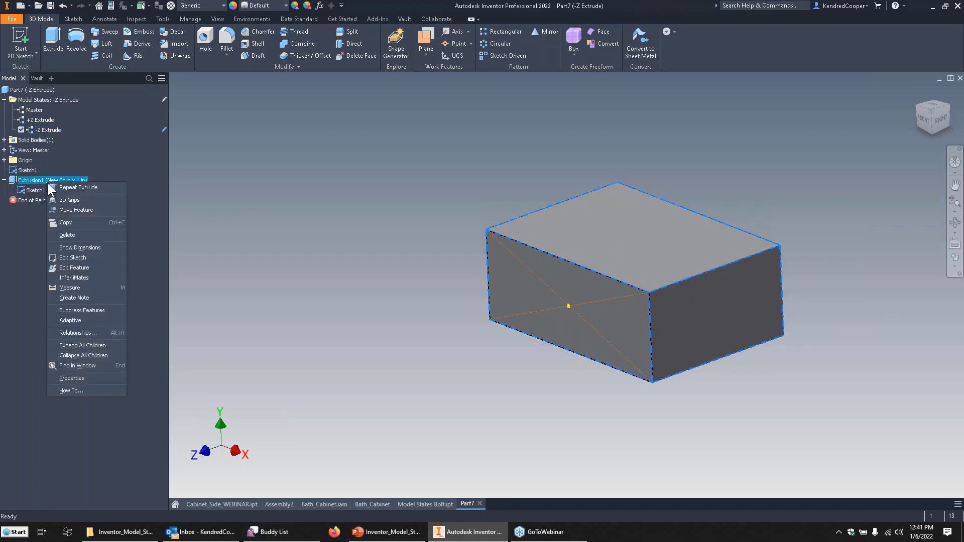
{"action": "left_click", "coordinate": [97, 311]}
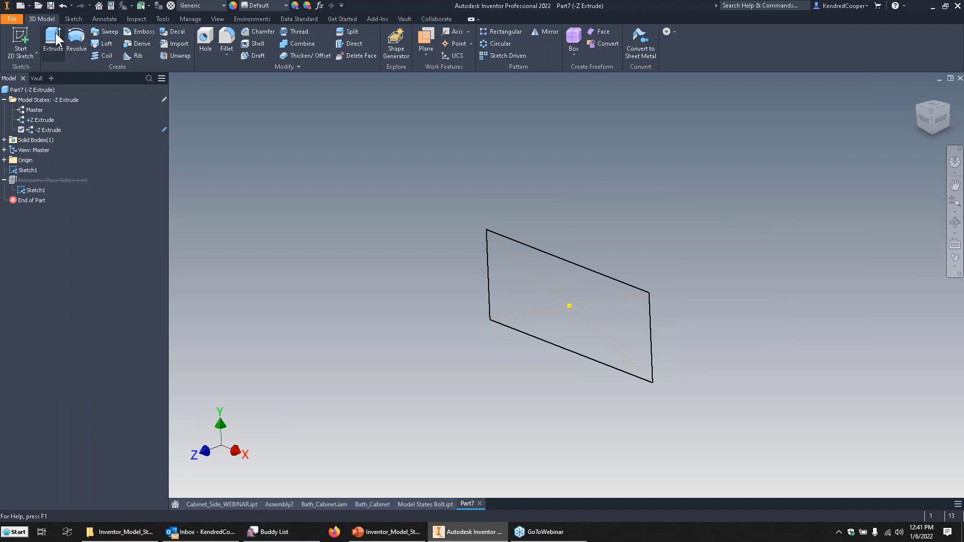
Extrude the shared sketch 1 in with the direction flipped to the -Z side.
{"action": "key", "text": "e"}
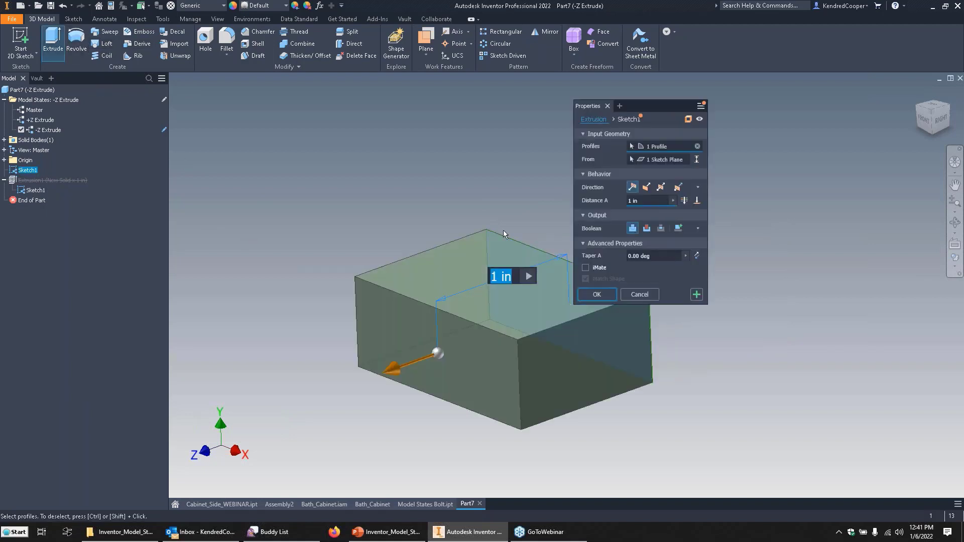
{"action": "left_click", "coordinate": [646, 186]}
{"action": "left_click", "coordinate": [590, 291]}
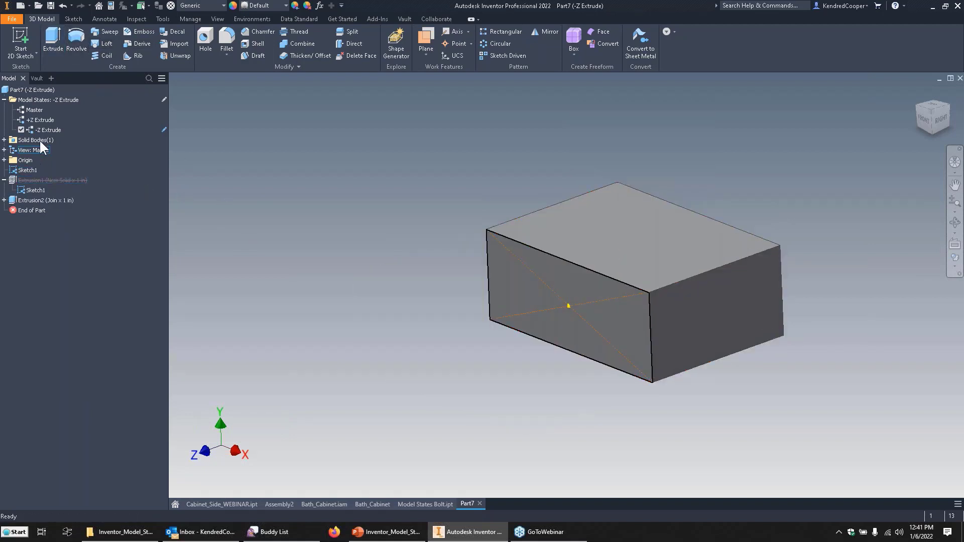
Activate the +Z Extrude state and set the original extrusion back to the default direction.
{"action": "double_click", "coordinate": [42, 121]}
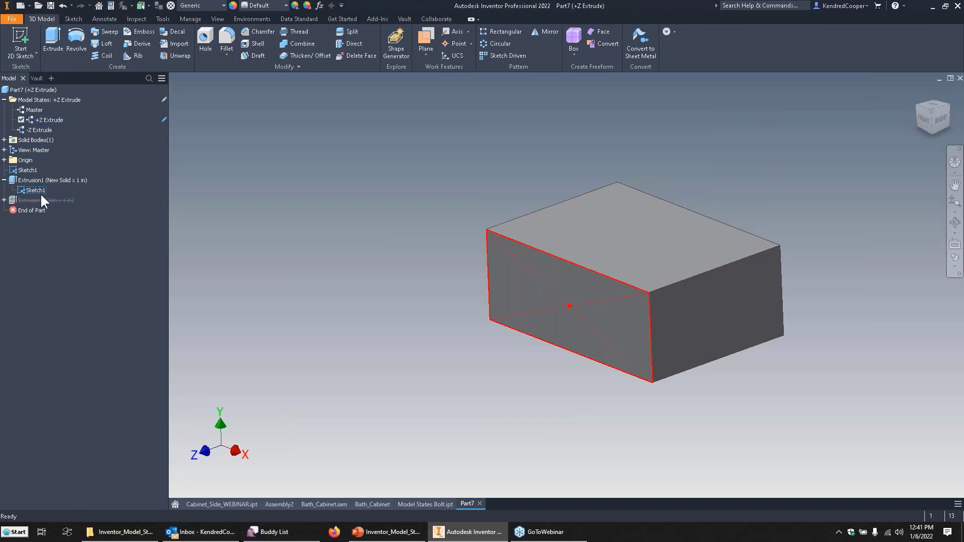
{"action": "left_click", "coordinate": [36, 180]}
{"action": "double_click", "coordinate": [37, 180]}
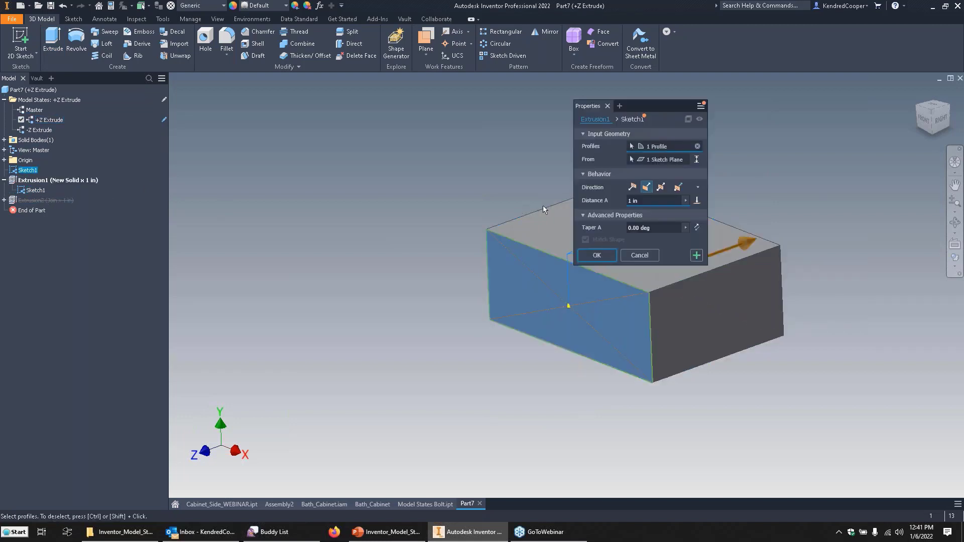
{"action": "left_click", "coordinate": [633, 186]}
{"action": "left_click", "coordinate": [597, 255]}
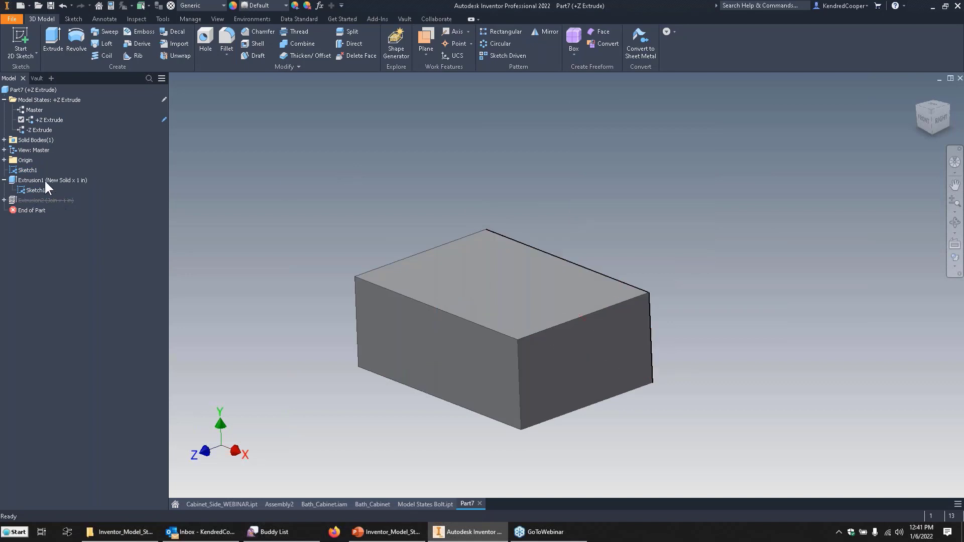
Hide the shared sketch and activate the -Z Extrude state to compare the extrusion directions.
{"action": "right_click", "coordinate": [25, 170]}
{"action": "left_click", "coordinate": [67, 292]}
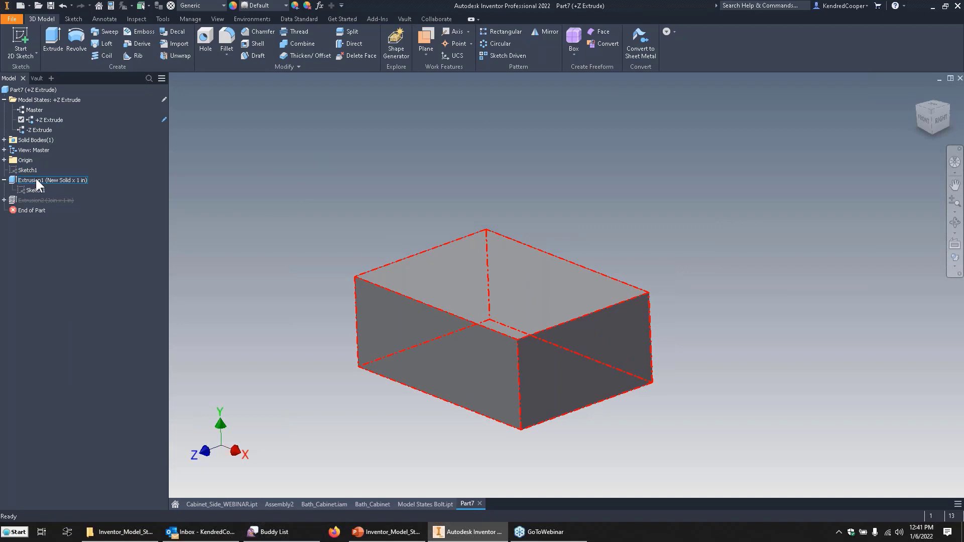
{"action": "double_click", "coordinate": [35, 130]}
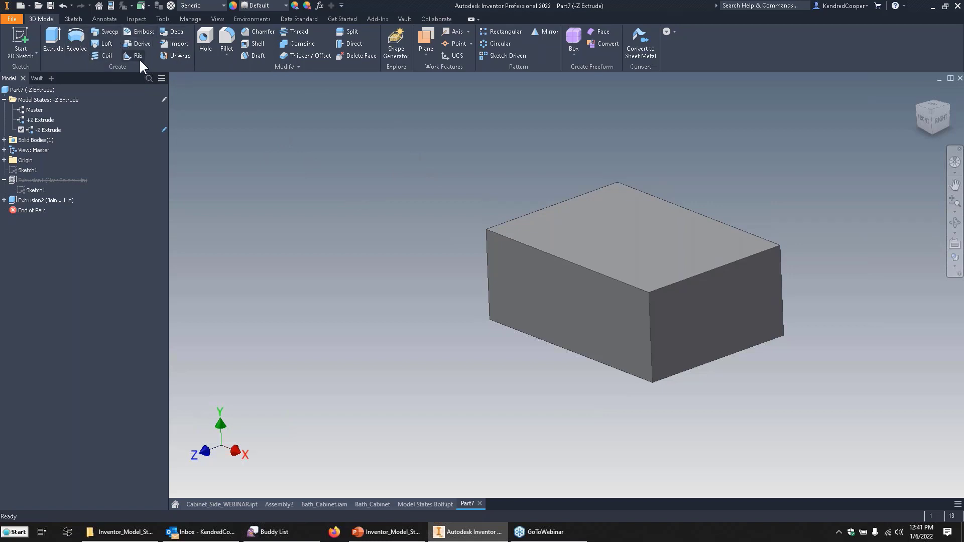
{"action": "left_click_drag", "start_coordinate": [449, 158], "coordinate": [438, 214]}
Bring up the Bath_Cabinet assembly and its drawing with the parts list.
{"action": "left_click", "coordinate": [321, 503]}
{"action": "left_click", "coordinate": [379, 504]}
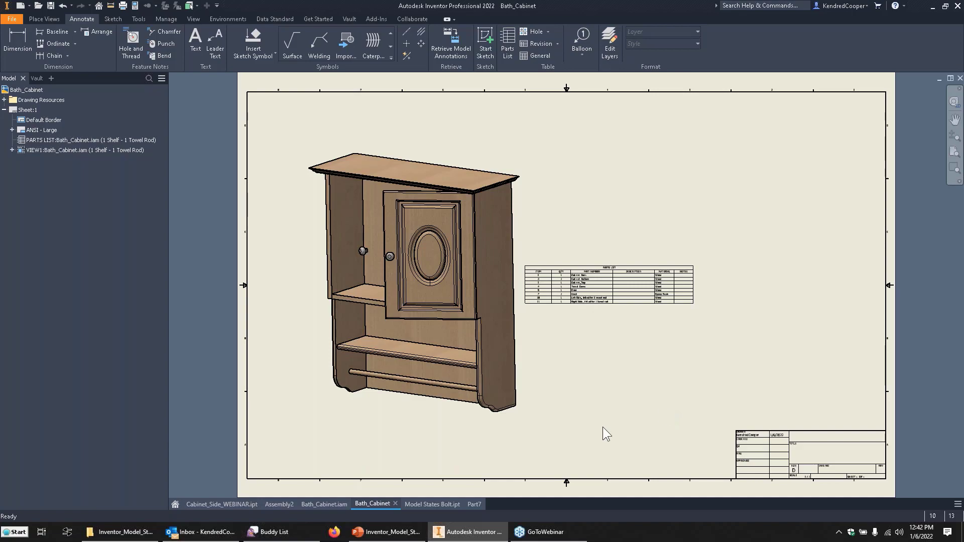
Switch to PowerPoint, view the Usage "got-cha's" slide in Reading View and return to the normal view.
{"action": "left_click", "coordinate": [386, 534]}
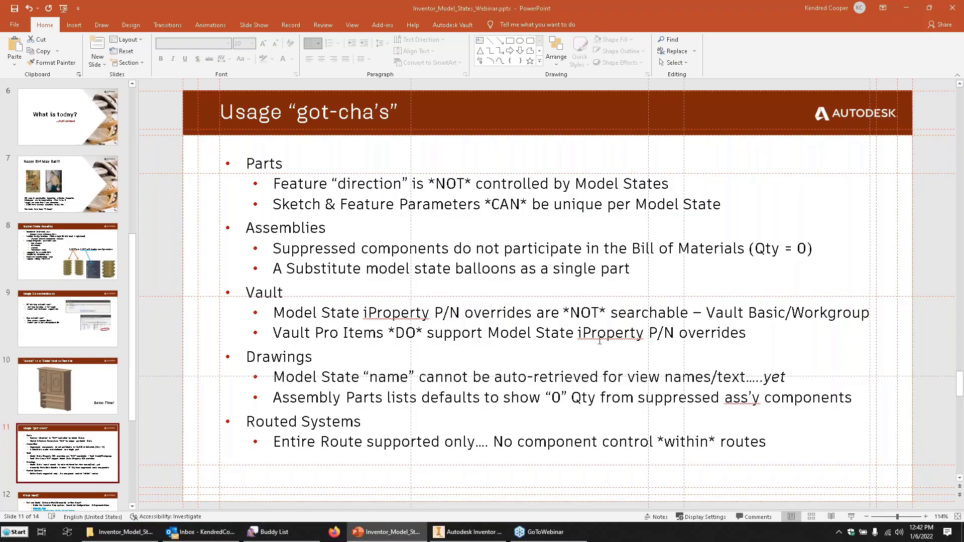
{"action": "left_click", "coordinate": [832, 517]}
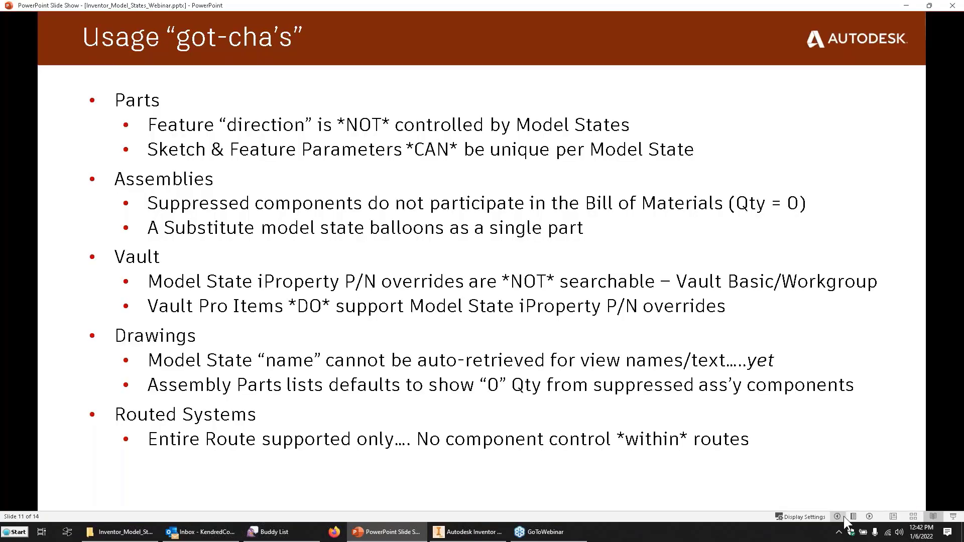
{"action": "key", "text": "Escape"}
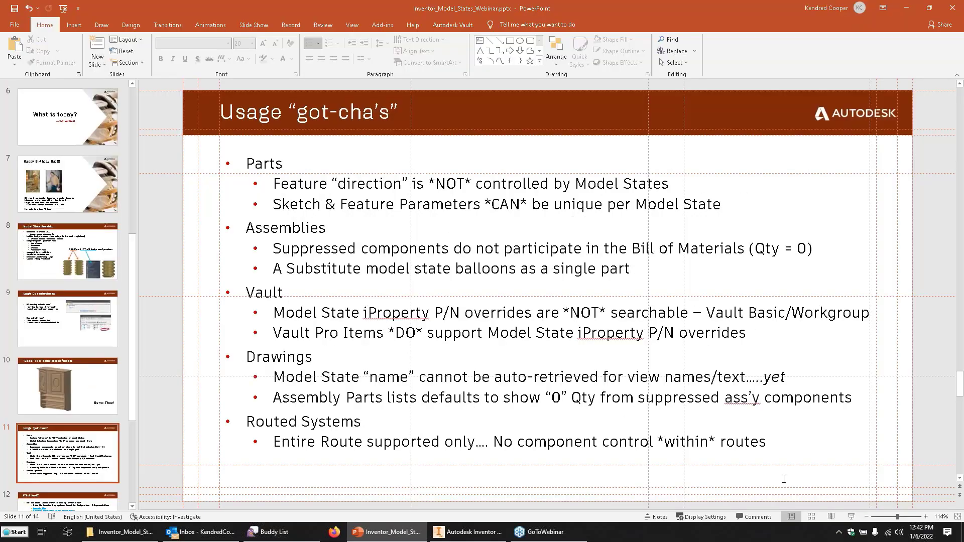